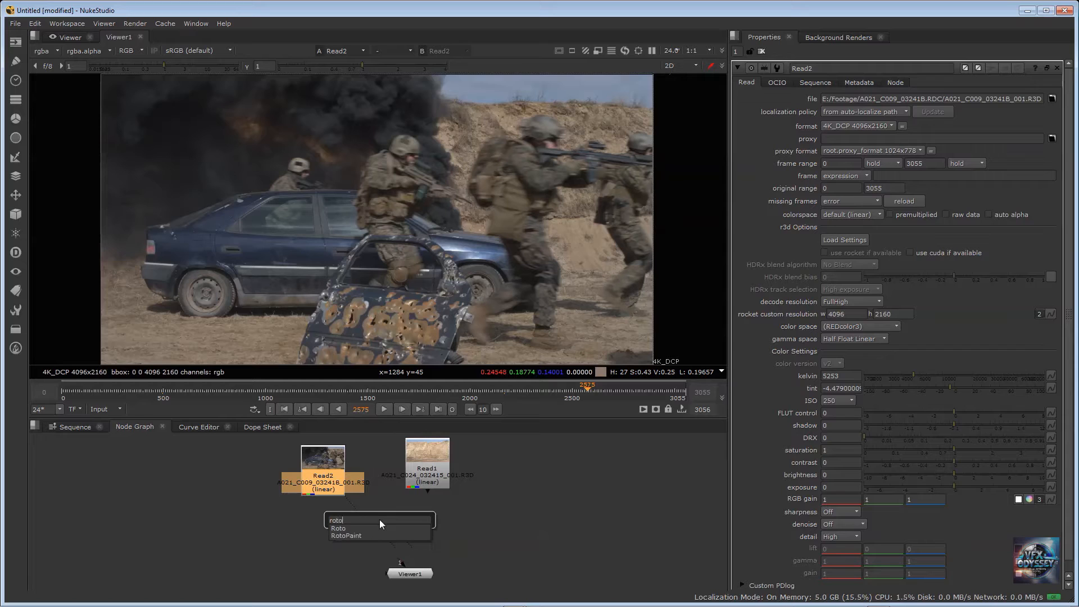
Step: Add a Roto node connected below Read2 and space the two nodes apart in the node graph
{"action": "left_click", "coordinate": [348, 529]}
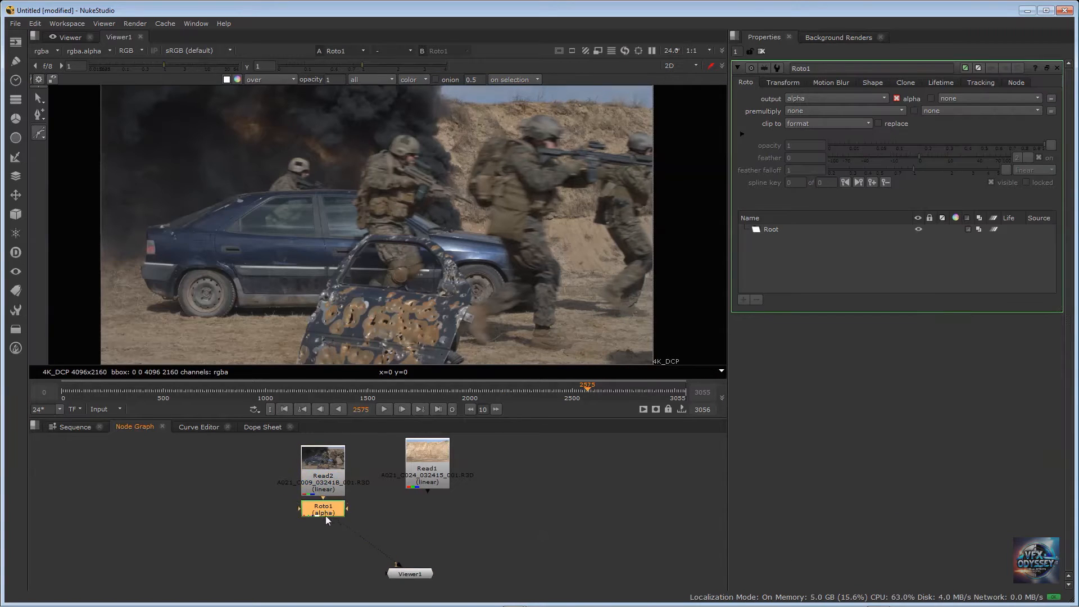
{"action": "left_click_drag", "start_coordinate": [339, 540], "coordinate": [346, 530]}
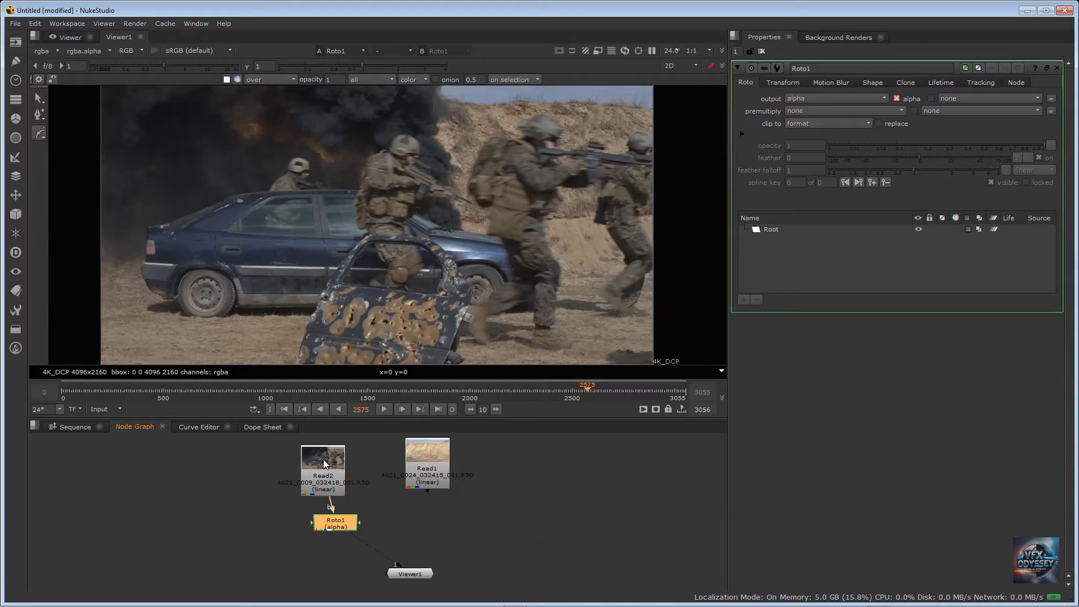
{"action": "left_click_drag", "start_coordinate": [323, 459], "coordinate": [312, 459]}
{"action": "left_click_drag", "start_coordinate": [330, 518], "coordinate": [342, 530]}
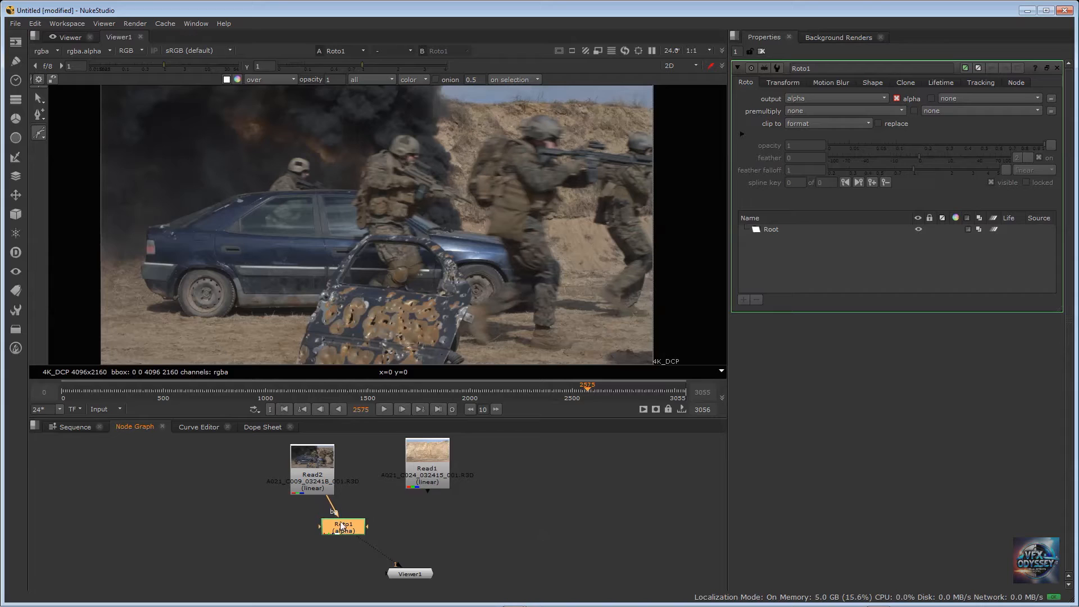
{"action": "left_click_drag", "start_coordinate": [341, 529], "coordinate": [361, 528]}
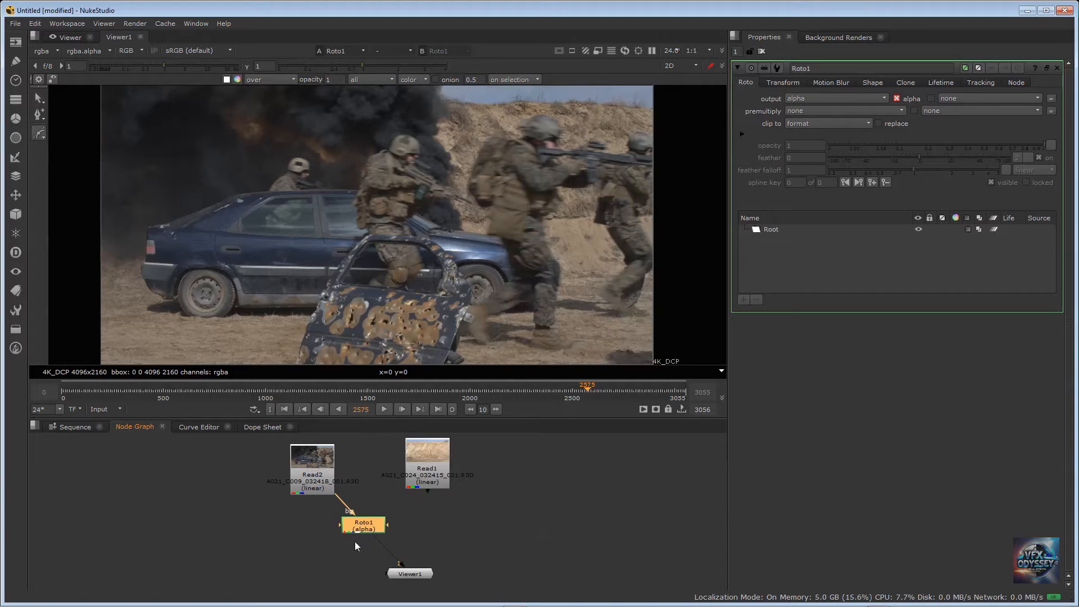
Step: Disconnect Roto1 from Read2, place it beside that node, and show Read2 in the viewer
{"action": "left_click", "coordinate": [348, 504]}
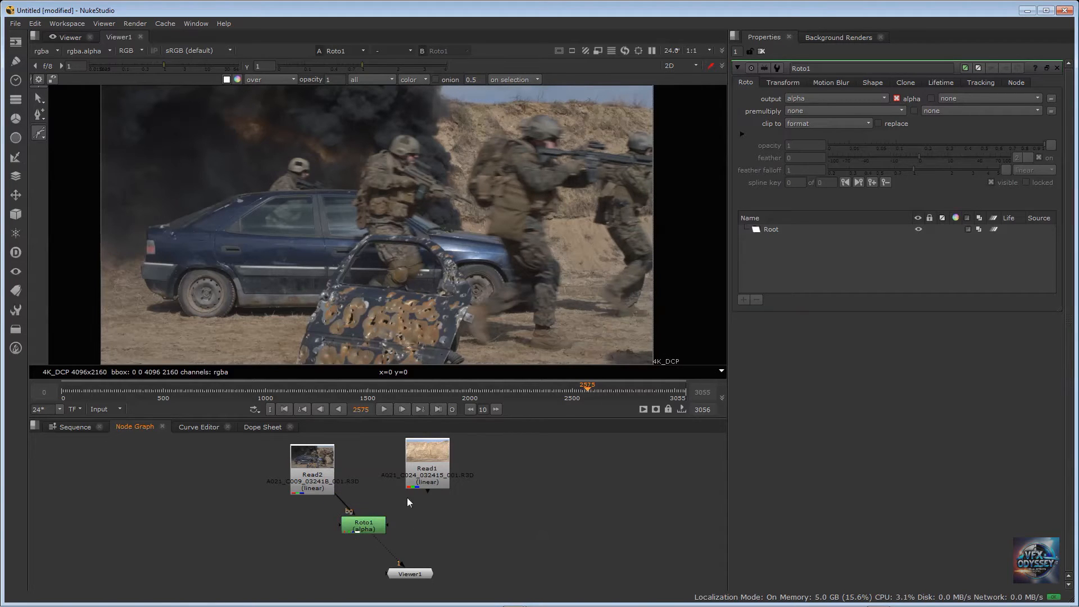
{"action": "left_click_drag", "start_coordinate": [375, 499], "coordinate": [380, 485]}
{"action": "left_click_drag", "start_coordinate": [362, 529], "coordinate": [230, 514]}
{"action": "left_click", "coordinate": [315, 483]}
{"action": "key", "text": "1"}
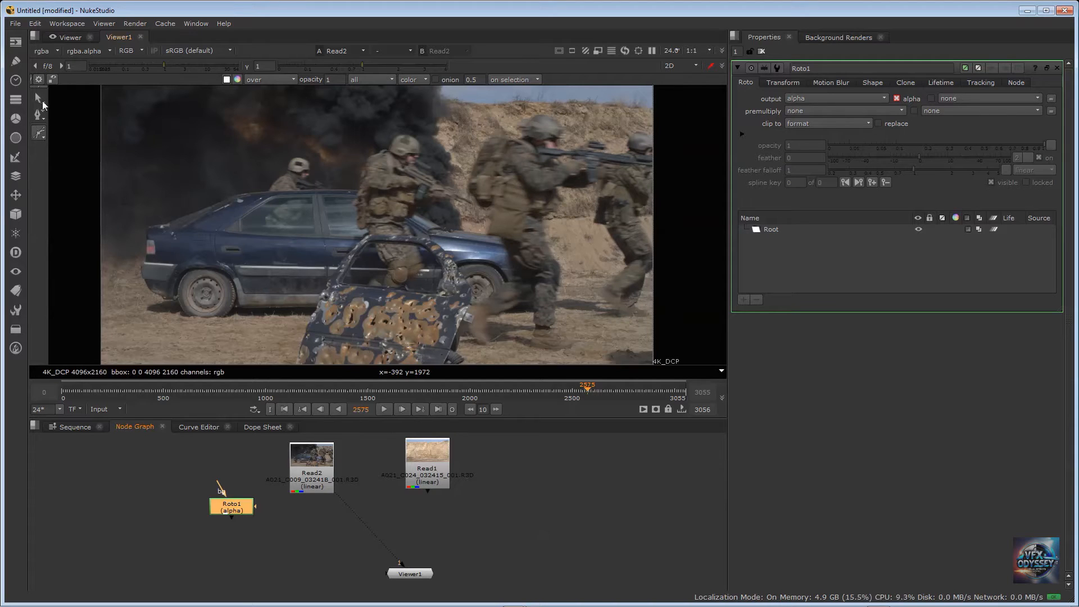
Step: Look through the Roto node's selection, point-editing and shape-drawing tool options
{"action": "right_click", "coordinate": [42, 100]}
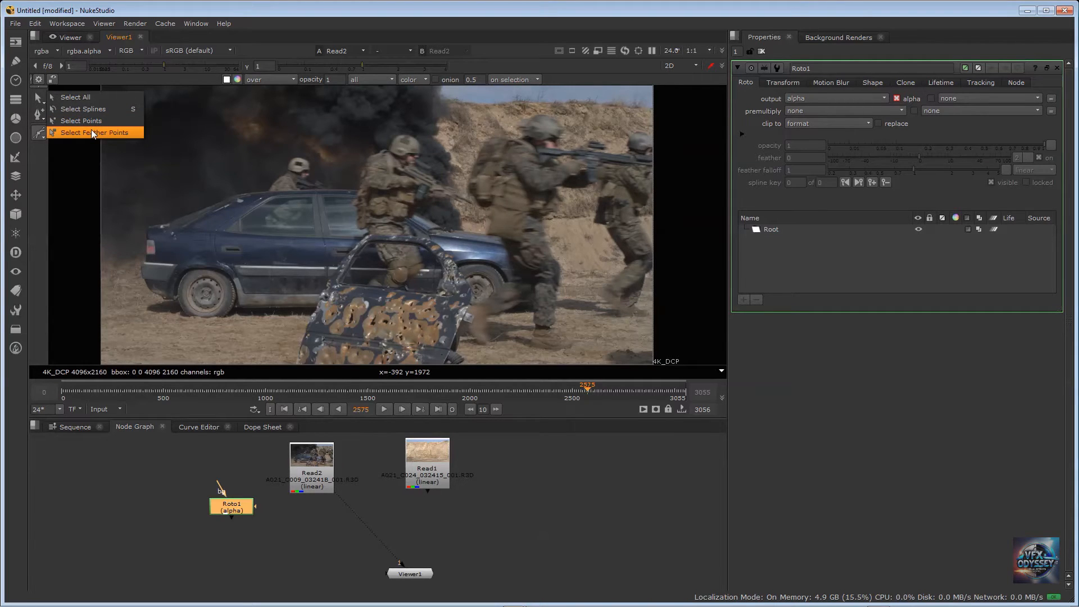
{"action": "left_click", "coordinate": [82, 98]}
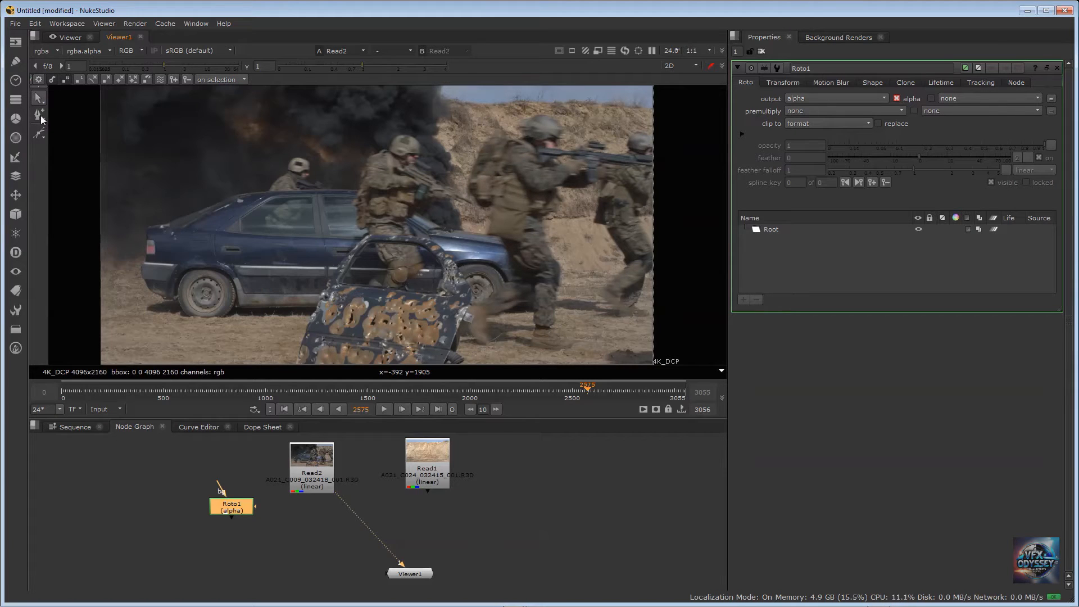
{"action": "left_click", "coordinate": [44, 117]}
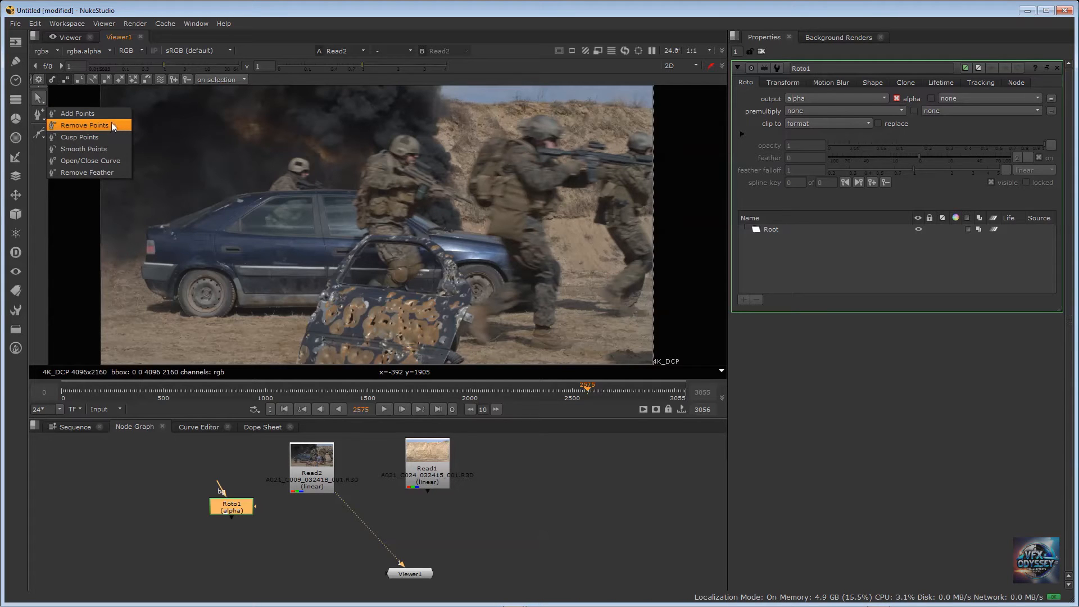
{"action": "left_click", "coordinate": [42, 159]}
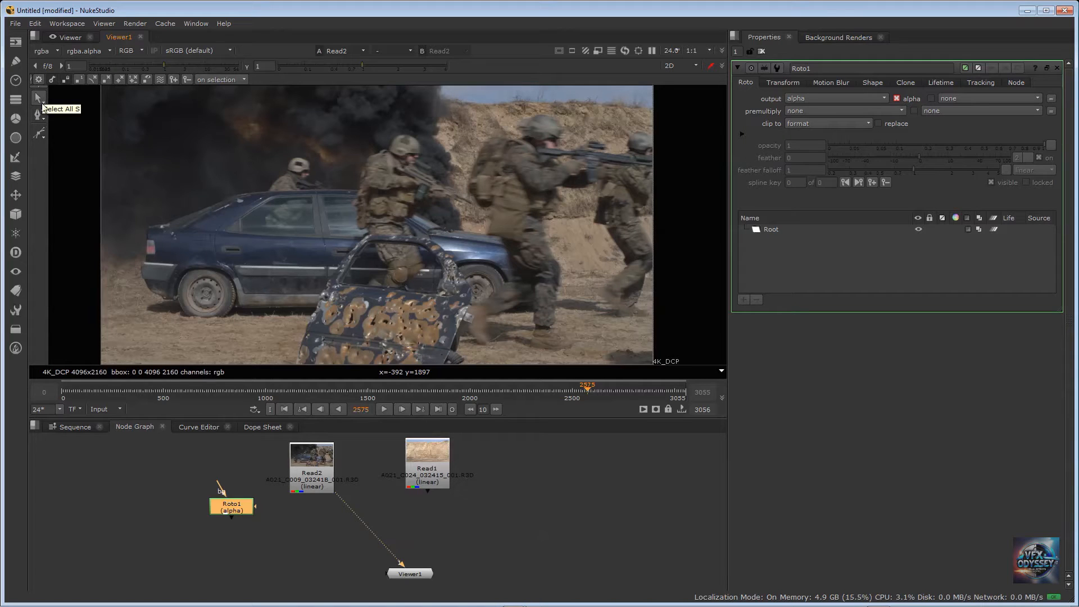
{"action": "left_click", "coordinate": [42, 136]}
{"action": "right_click", "coordinate": [42, 137]}
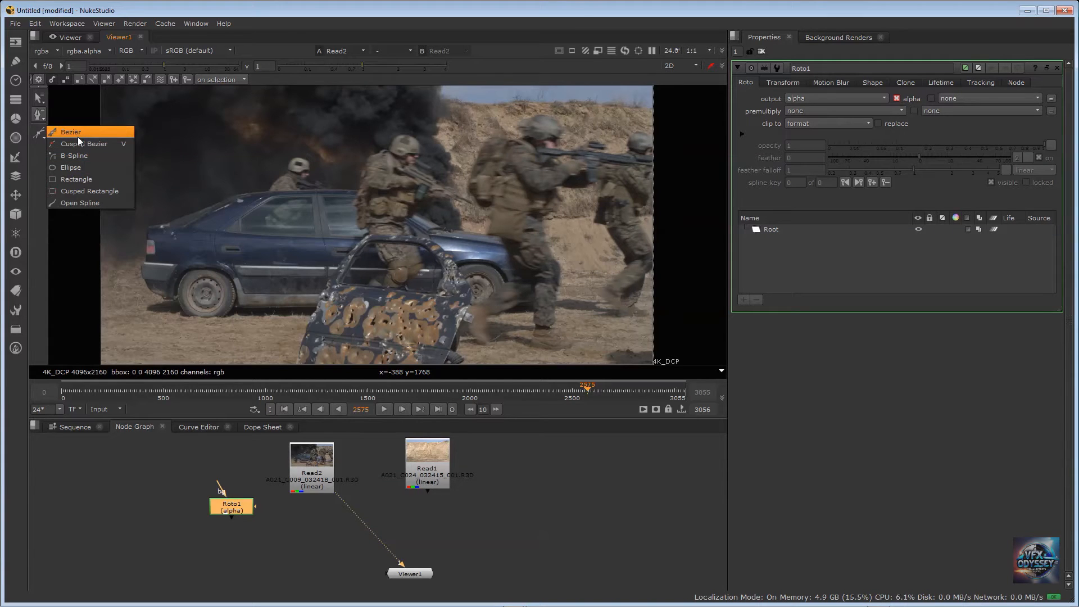
{"action": "left_click", "coordinate": [50, 297]}
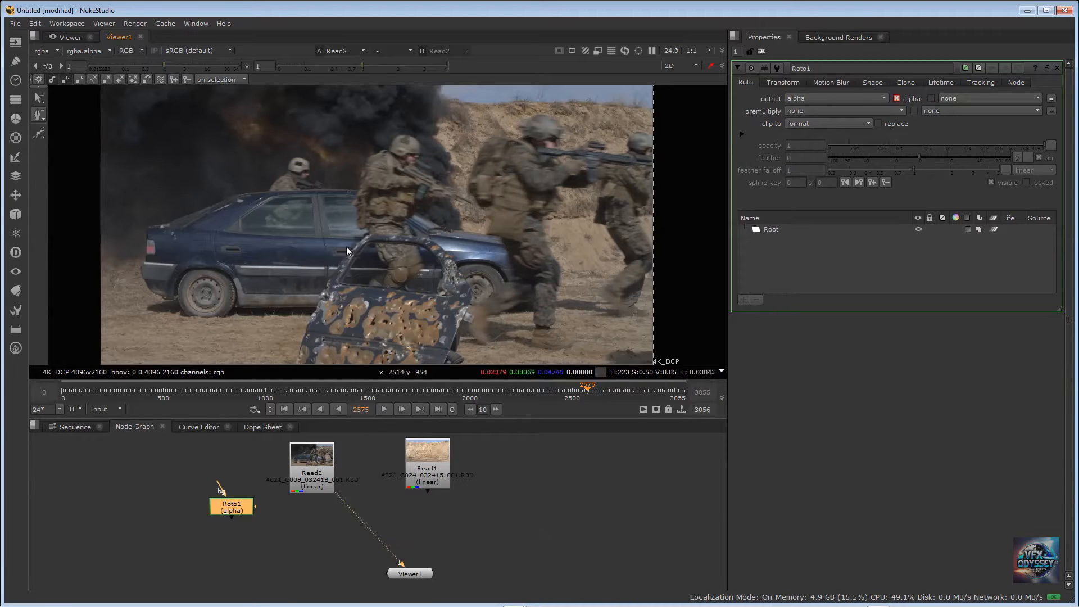
Step: Place three Cusped Bezier points along the upper edge of the bullet-riddled car door
{"action": "left_click", "coordinate": [43, 136]}
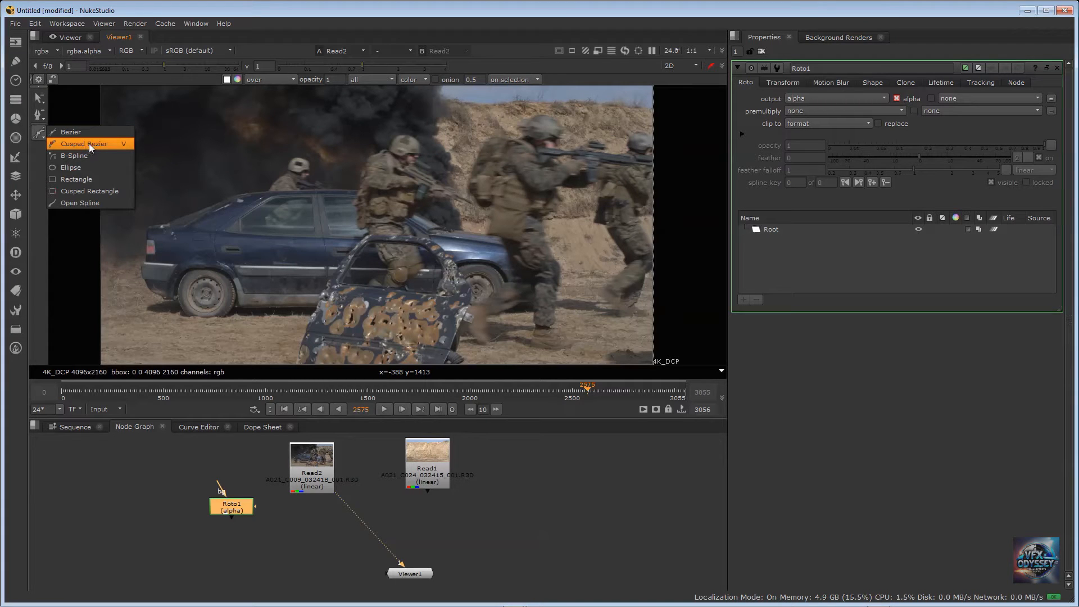
{"action": "left_click", "coordinate": [89, 144]}
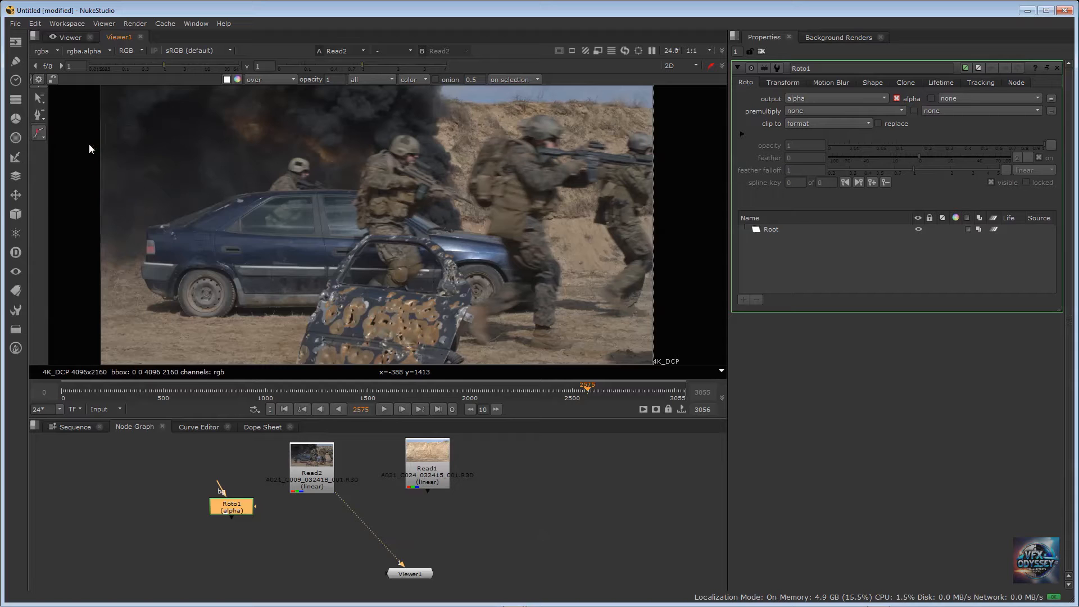
{"action": "left_click", "coordinate": [367, 234]}
{"action": "left_click", "coordinate": [432, 240]}
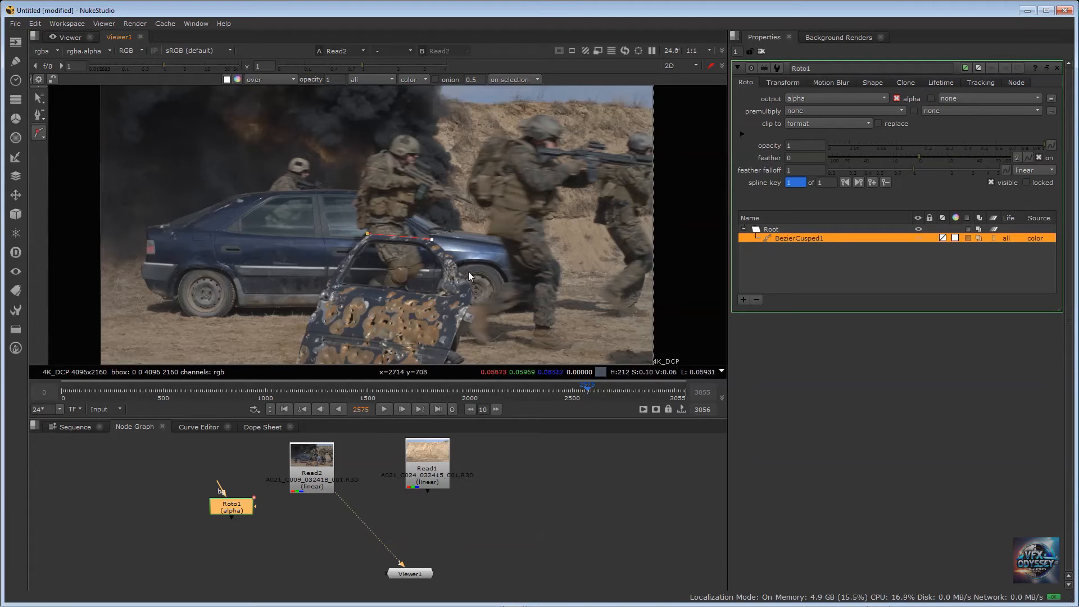
{"action": "left_click", "coordinate": [474, 292]}
Step: Delete the cusped Bezier shape from the Roto1 shape list
{"action": "left_click", "coordinate": [794, 245]}
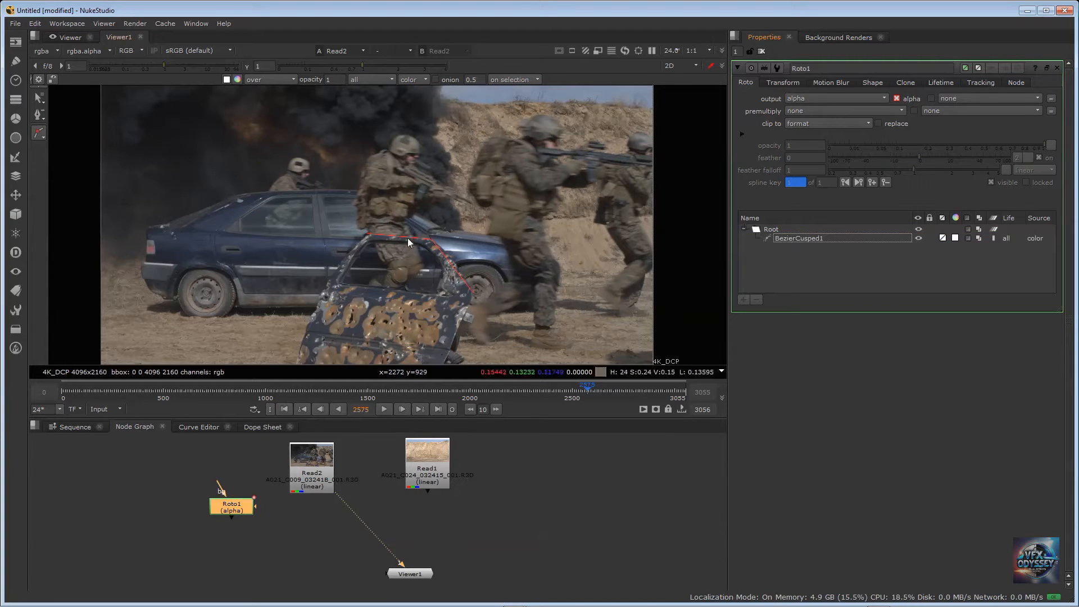
{"action": "left_click", "coordinate": [798, 240]}
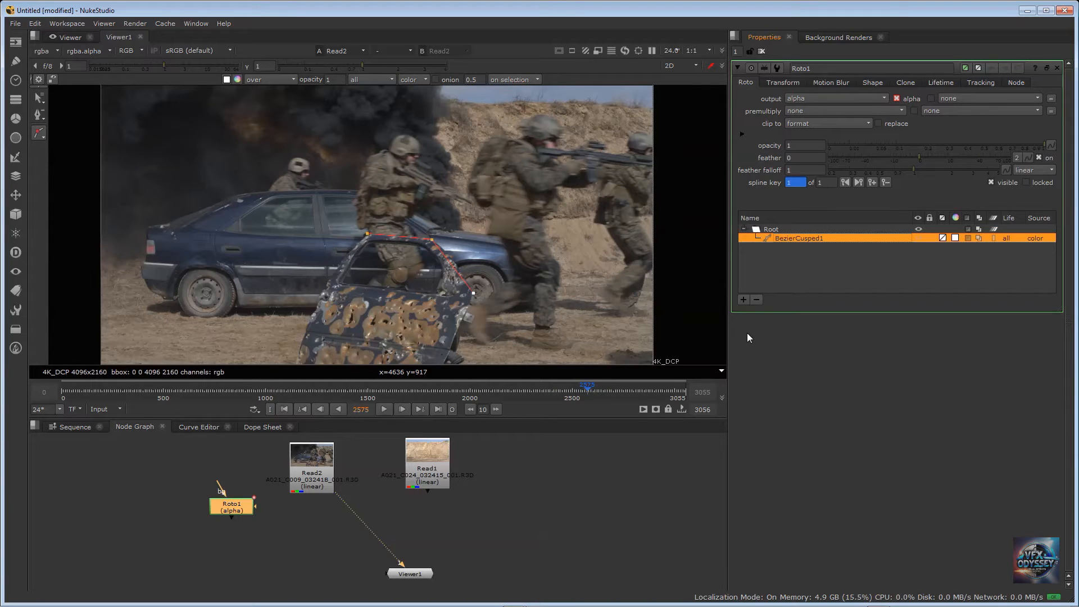
{"action": "left_click", "coordinate": [757, 300]}
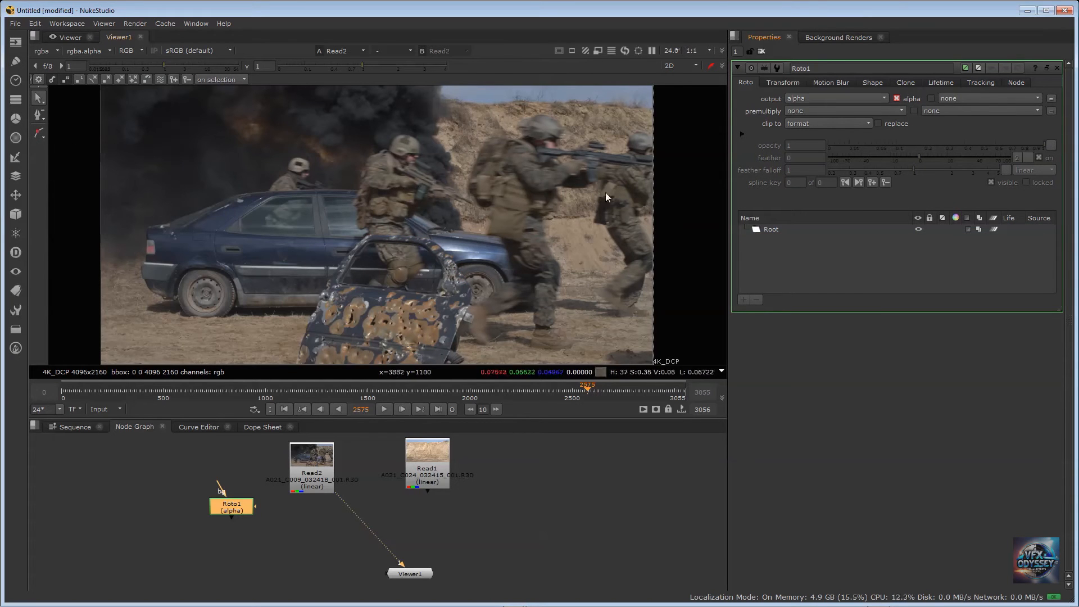
Step: Draw an Ellipse roto shape over the rear half and side windows of the blue car
{"action": "left_click", "coordinate": [42, 137]}
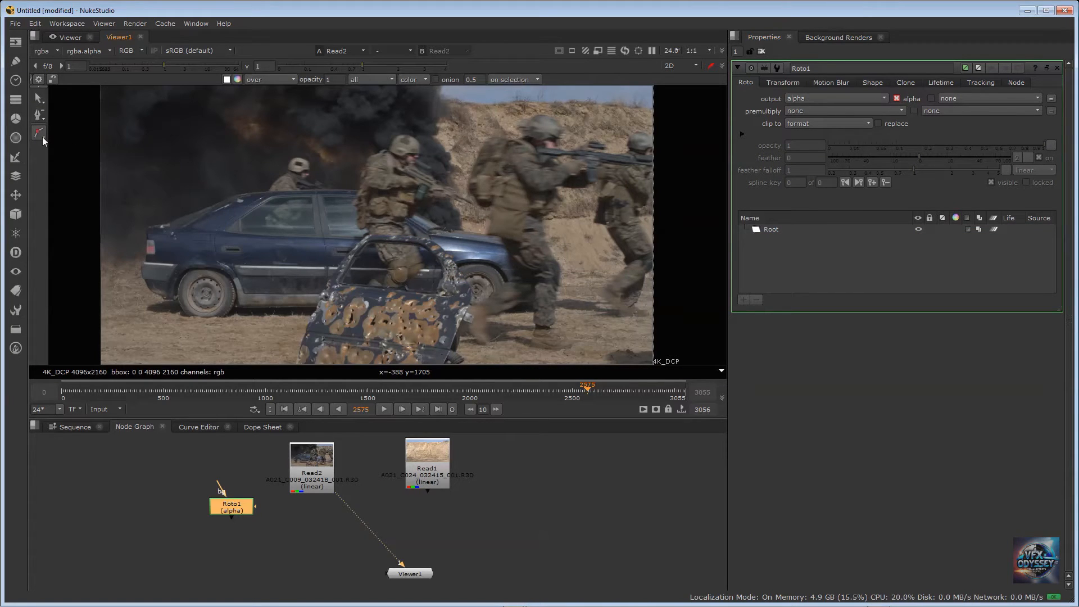
{"action": "left_click", "coordinate": [43, 137]}
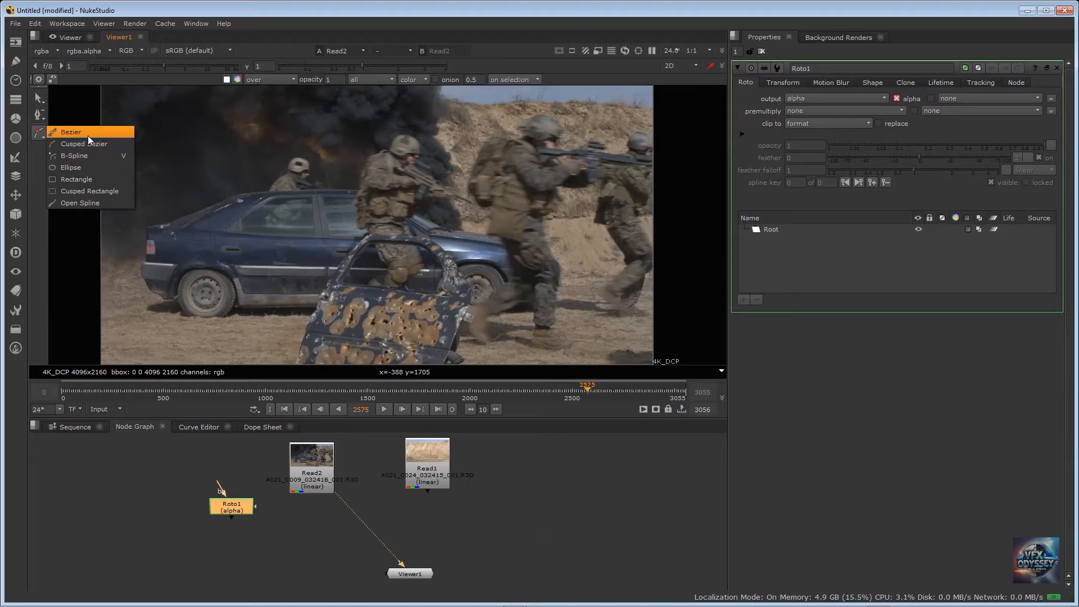
{"action": "left_click", "coordinate": [69, 167]}
{"action": "left_click_drag", "start_coordinate": [190, 149], "coordinate": [374, 291]}
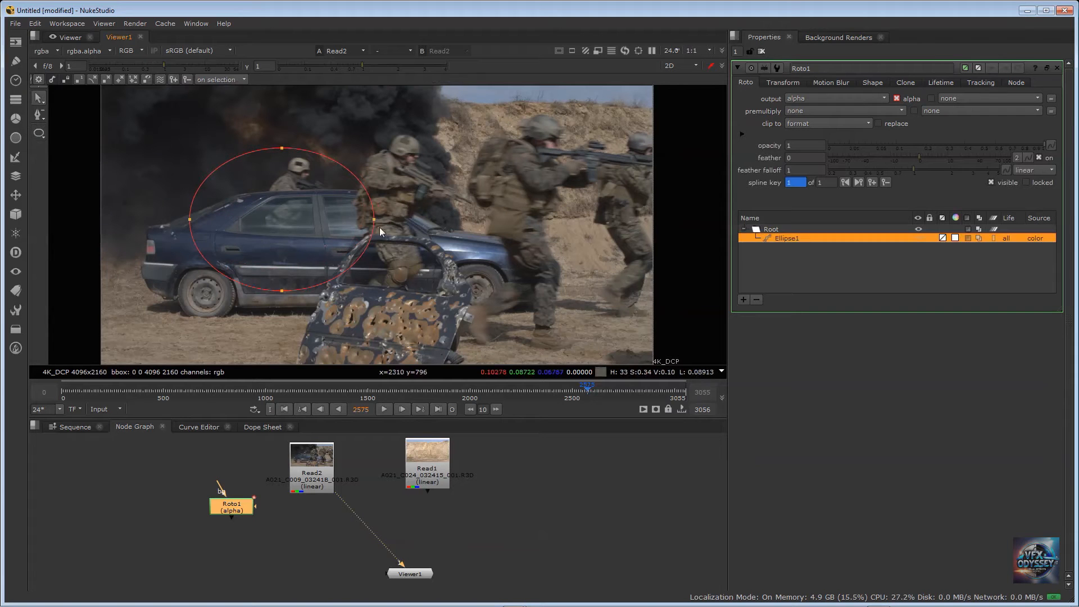
Step: Reshape the ellipse by moving its four control points around the car, and delete the shape
{"action": "left_click_drag", "start_coordinate": [282, 148], "coordinate": [281, 218]}
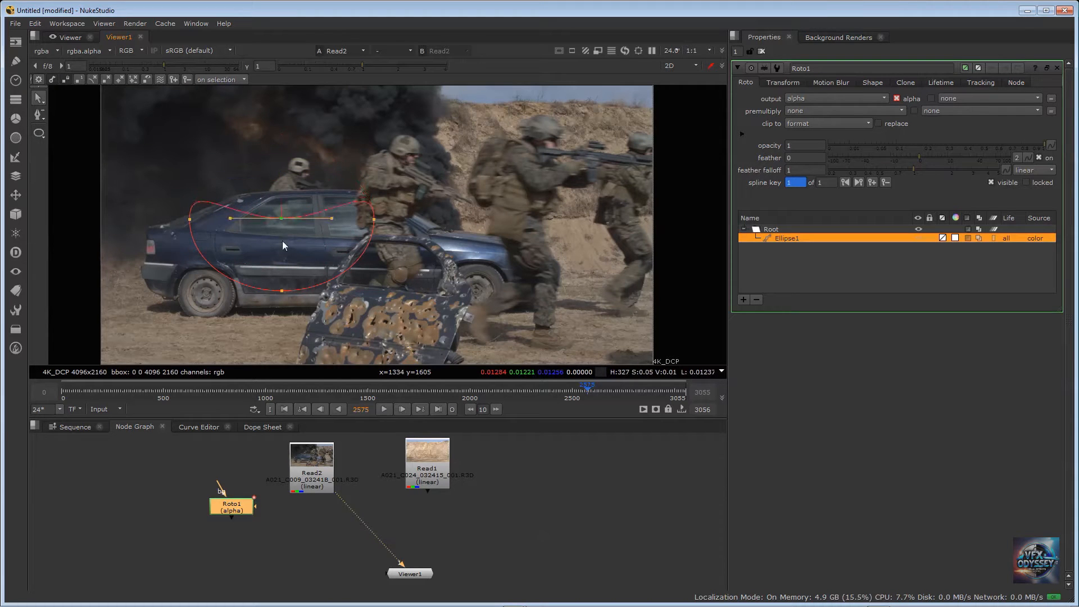
{"action": "left_click_drag", "start_coordinate": [281, 291], "coordinate": [279, 267]}
{"action": "left_click_drag", "start_coordinate": [189, 219], "coordinate": [242, 241]}
{"action": "left_click_drag", "start_coordinate": [373, 219], "coordinate": [447, 254]}
{"action": "left_click", "coordinate": [281, 218]}
{"action": "left_click_drag", "start_coordinate": [289, 203], "coordinate": [307, 183]}
{"action": "left_click_drag", "start_coordinate": [241, 240], "coordinate": [203, 218]}
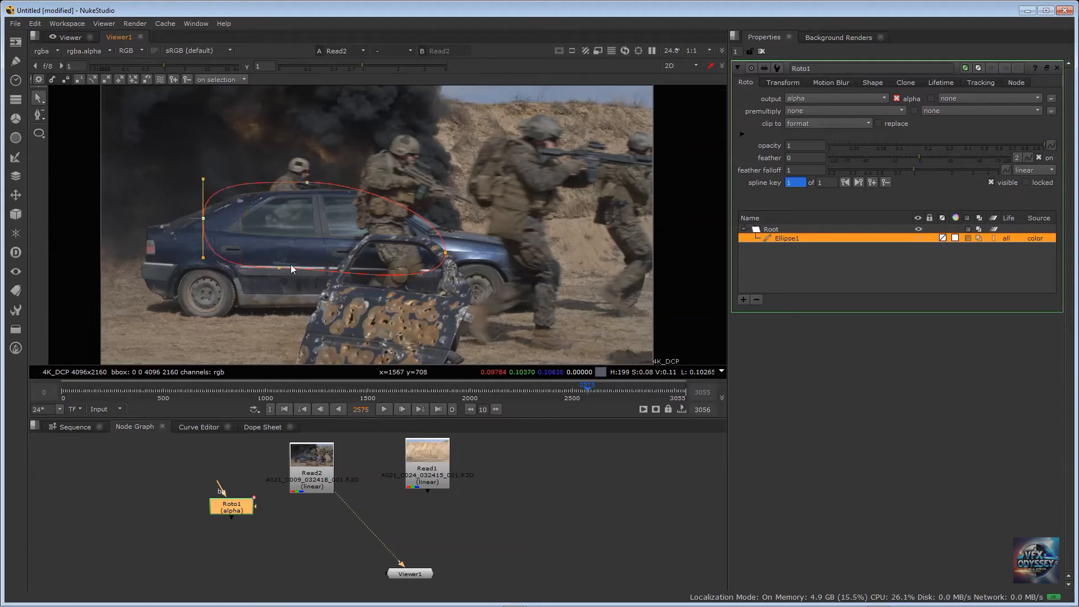
{"action": "left_click_drag", "start_coordinate": [278, 268], "coordinate": [311, 305]}
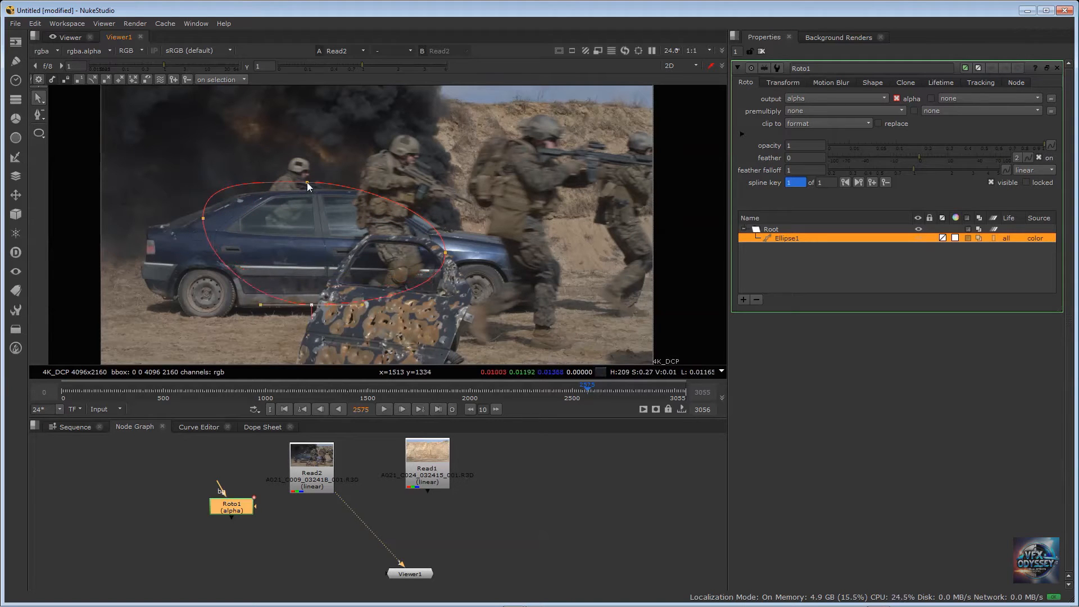
{"action": "left_click_drag", "start_coordinate": [308, 177], "coordinate": [334, 142]}
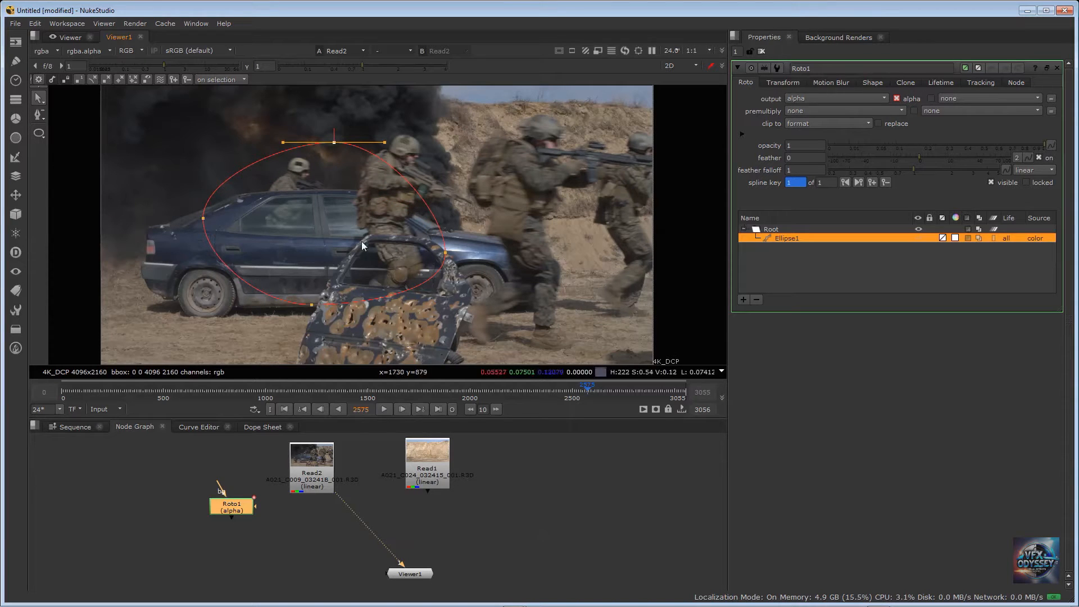
{"action": "left_click", "coordinate": [801, 239]}
{"action": "key", "text": "Delete"}
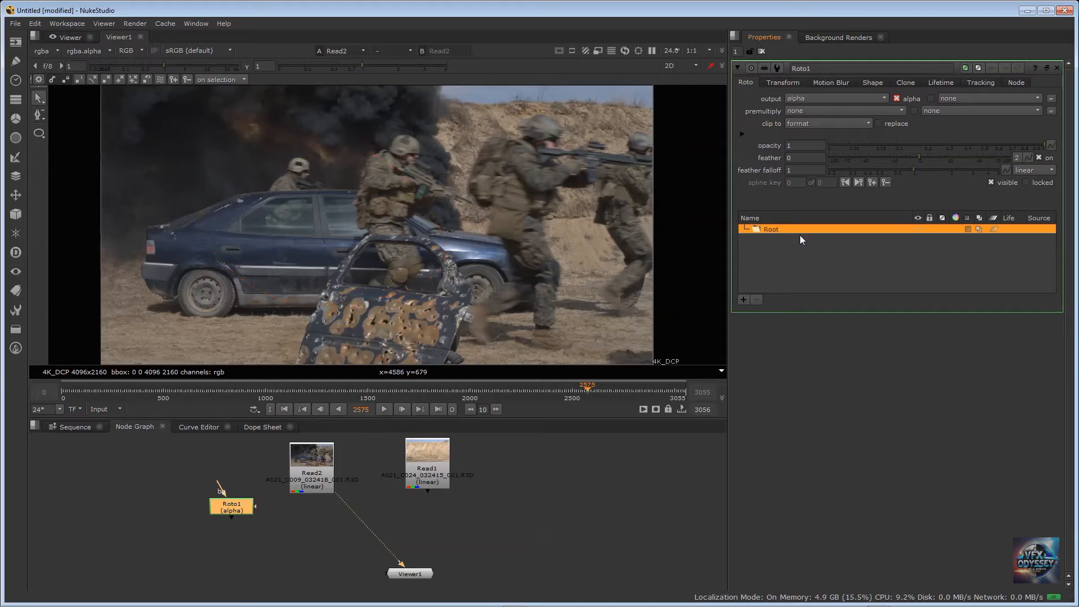
Step: Draw a closed Bezier shape around the bullet-riddled car door and align the tangent at its upper corner with the edge
{"action": "left_click", "coordinate": [40, 137]}
{"action": "left_click", "coordinate": [42, 136]}
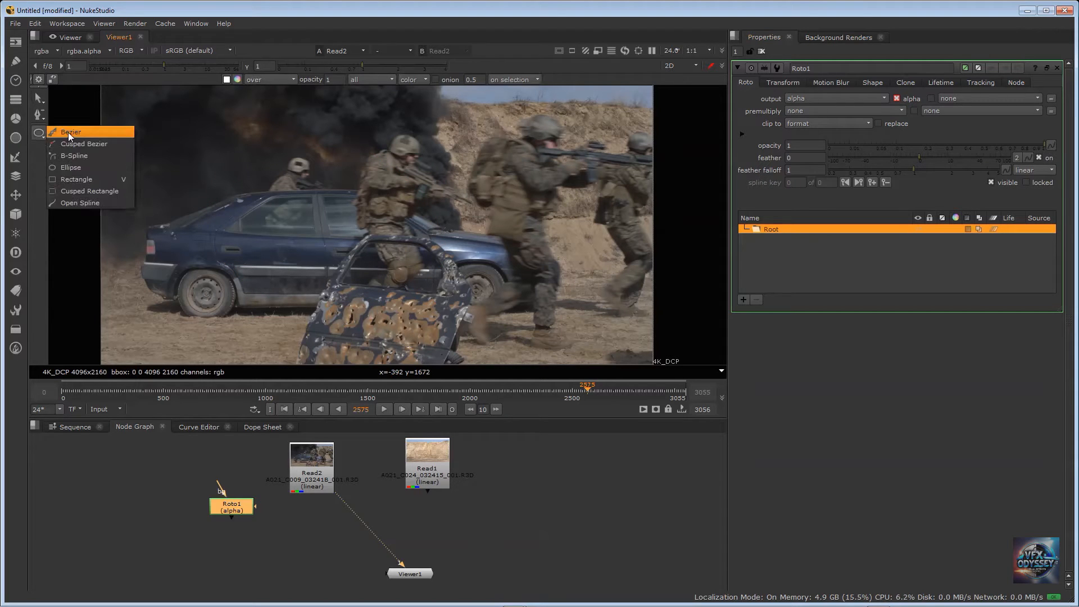
{"action": "left_click", "coordinate": [69, 132]}
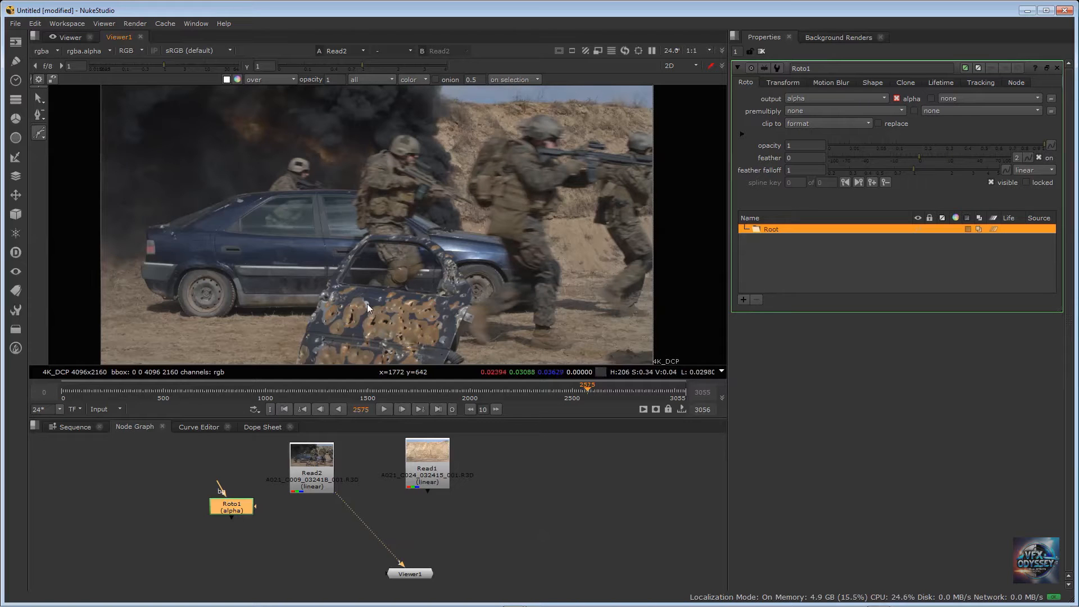
{"action": "left_click", "coordinate": [367, 233]}
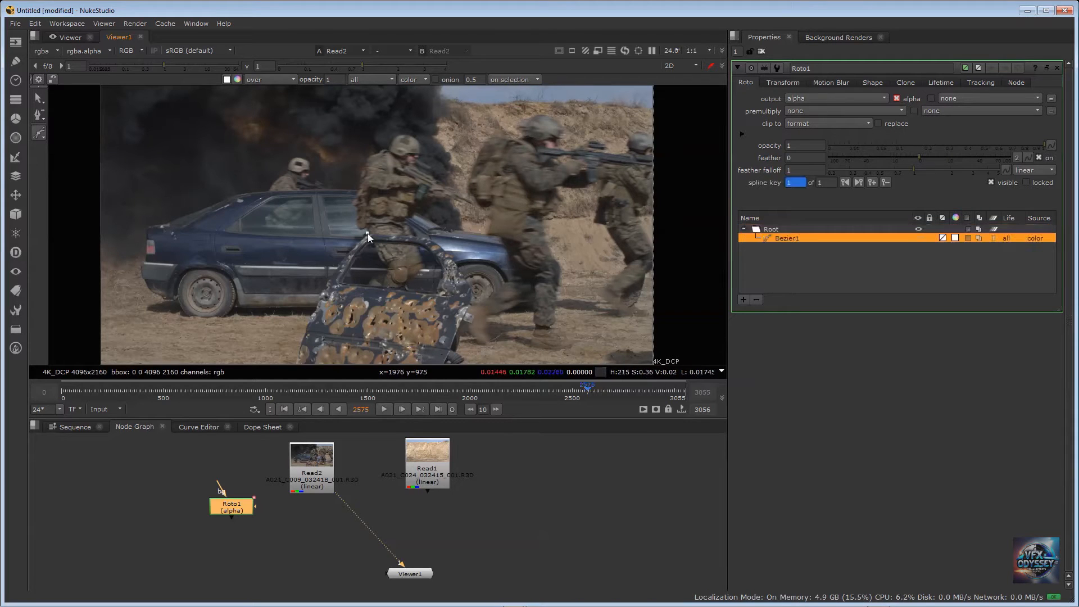
{"action": "left_click_drag", "start_coordinate": [433, 243], "coordinate": [437, 242]}
{"action": "left_click_drag", "start_coordinate": [471, 295], "coordinate": [467, 309]}
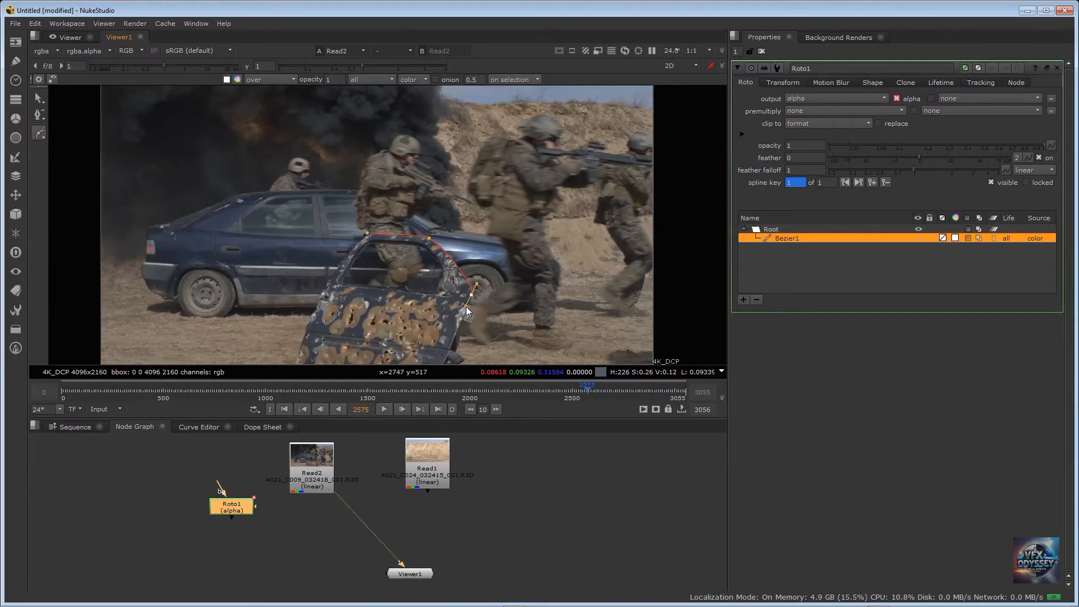
{"action": "left_click", "coordinate": [443, 364]}
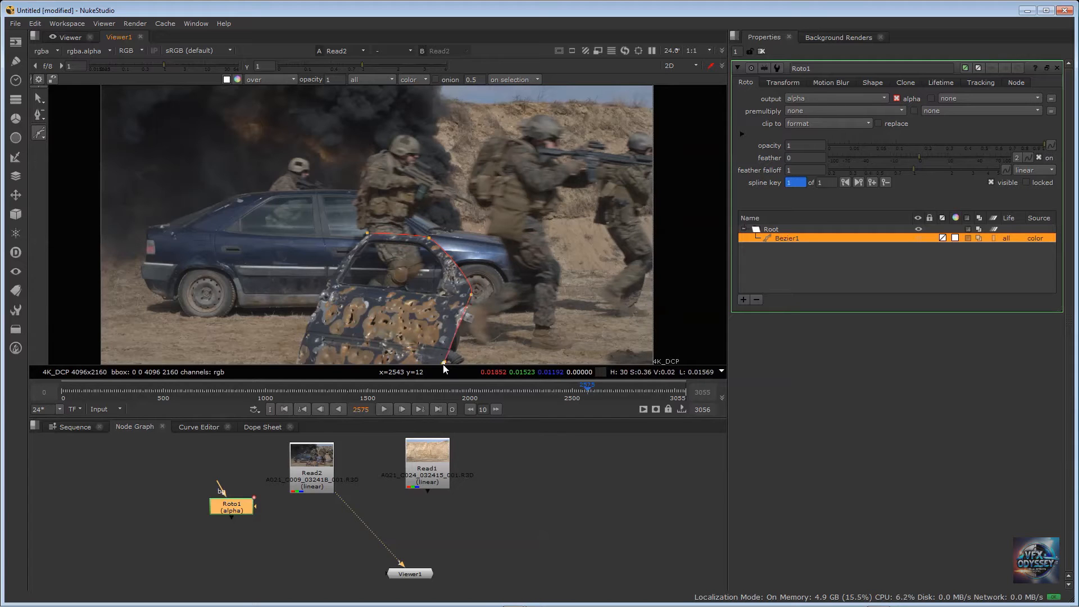
{"action": "left_click", "coordinate": [296, 363]}
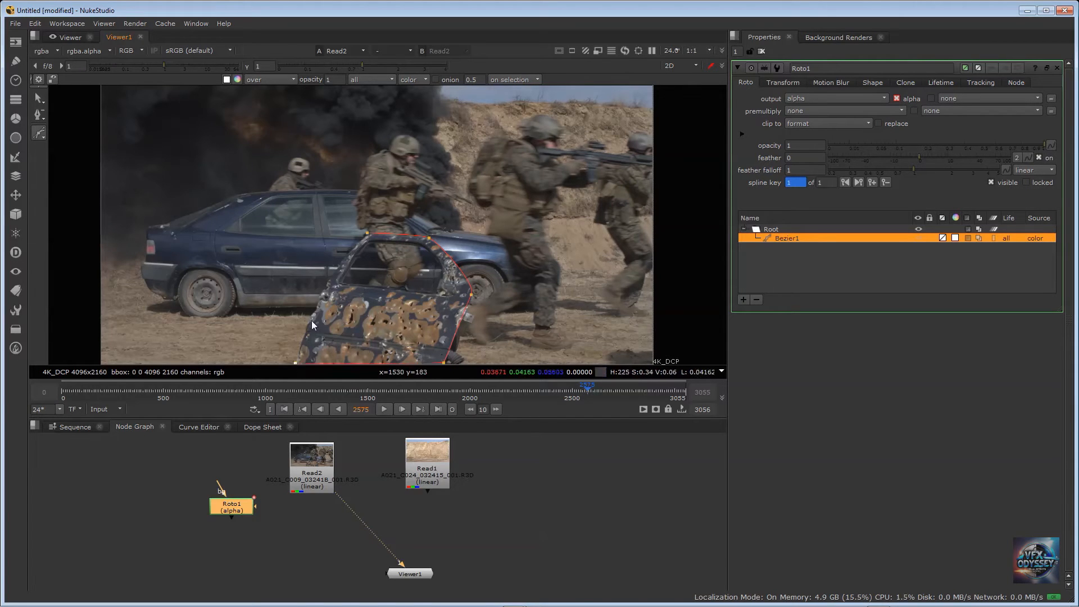
{"action": "left_click", "coordinate": [354, 248]}
{"action": "mouse_move", "coordinate": [360, 252]}
{"action": "left_mouse_down"}
{"action": "mouse_move", "coordinate": [364, 263]}
{"action": "mouse_move", "coordinate": [361, 244]}
{"action": "left_mouse_up"}
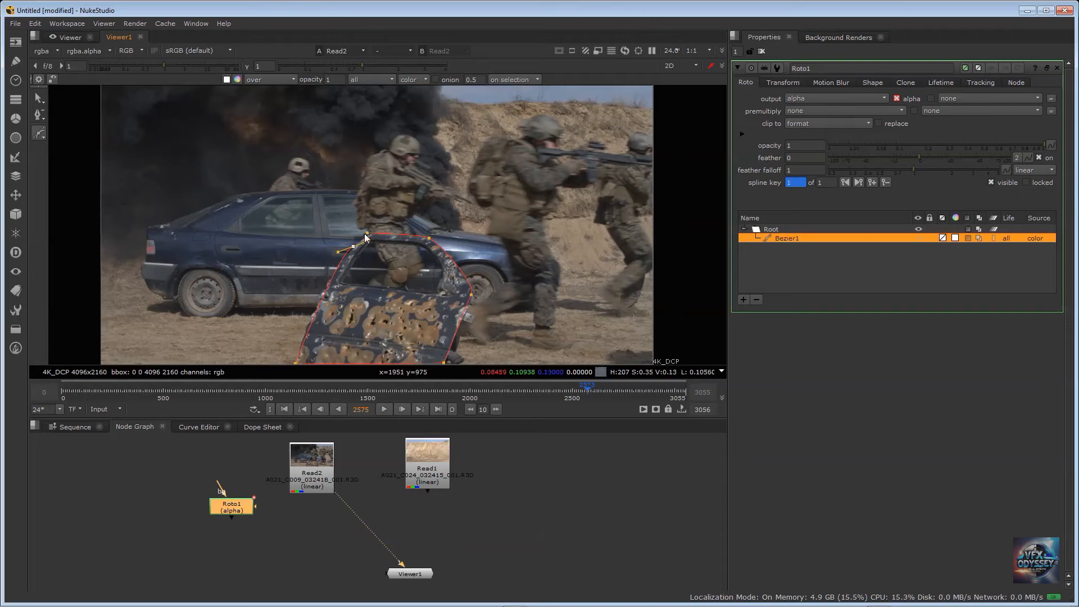
{"action": "key", "text": "q"}
{"action": "left_click", "coordinate": [353, 247]}
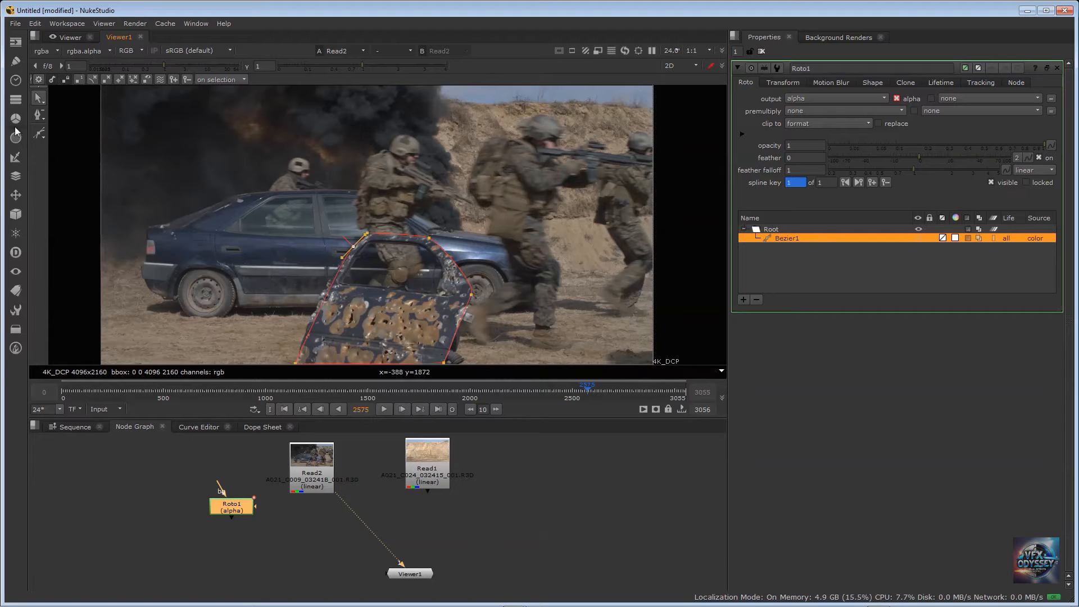
Step: Add two points along the sloping rear edge of the door's Bezier shape and nudge them onto the door outline
{"action": "left_click", "coordinate": [42, 120]}
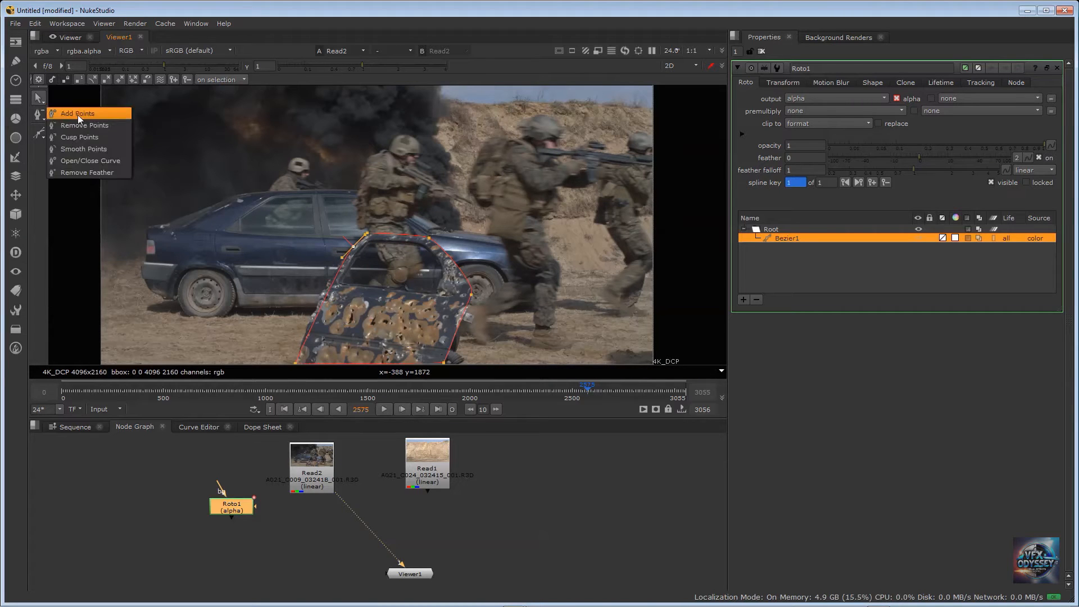
{"action": "left_click", "coordinate": [77, 114]}
{"action": "left_click", "coordinate": [324, 299]}
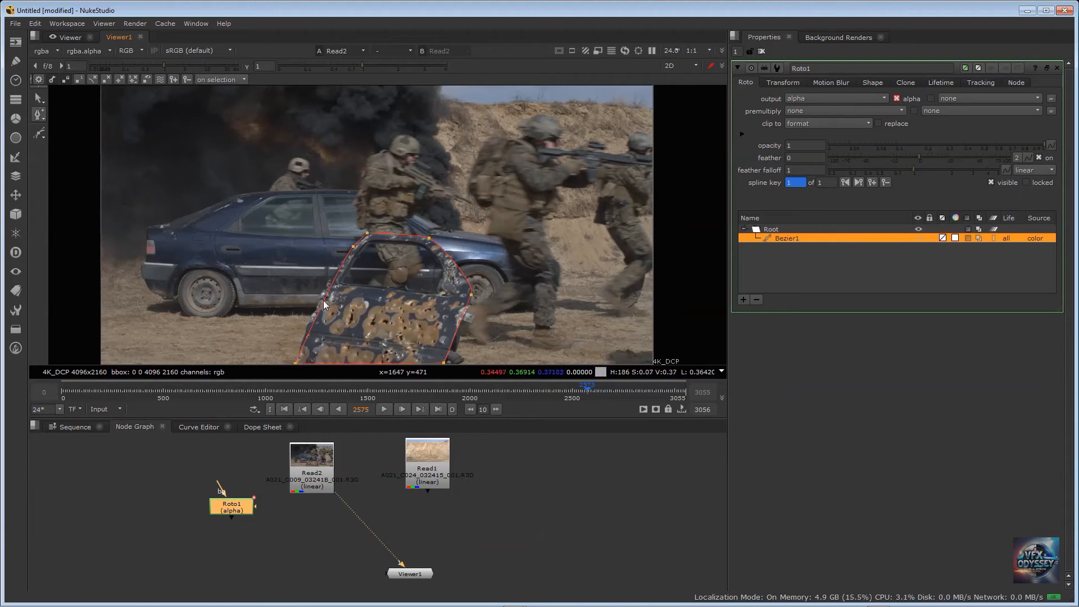
{"action": "left_click_drag", "start_coordinate": [325, 299], "coordinate": [320, 298]}
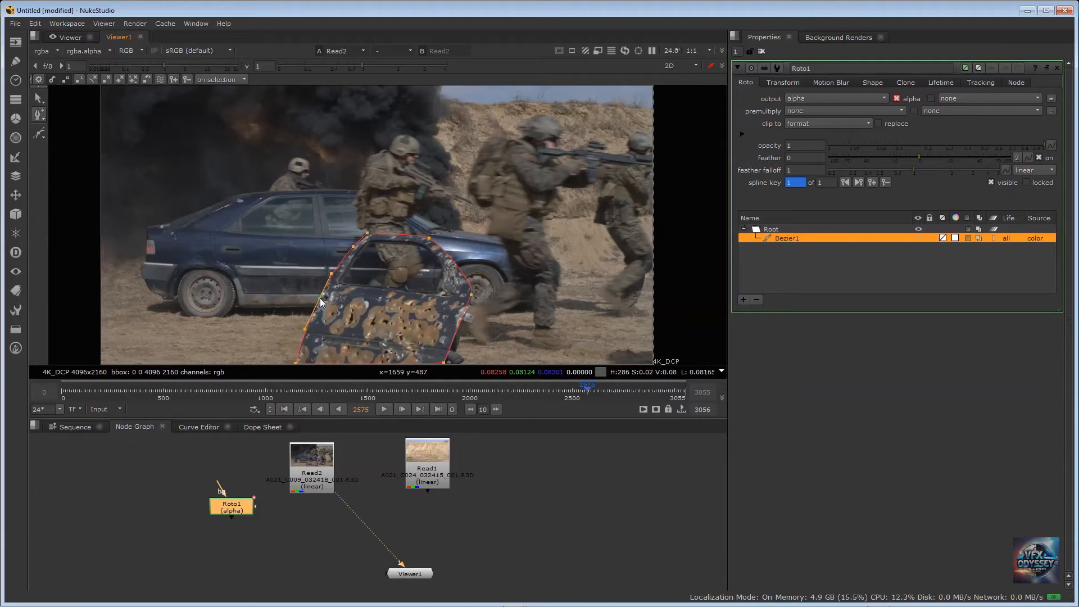
{"action": "left_click", "coordinate": [353, 248]}
{"action": "left_click_drag", "start_coordinate": [352, 248], "coordinate": [351, 252]}
Step: Reposition the Bezier shape's two upper corner points so the curve follows the top of the door frame
{"action": "left_click", "coordinate": [368, 232]}
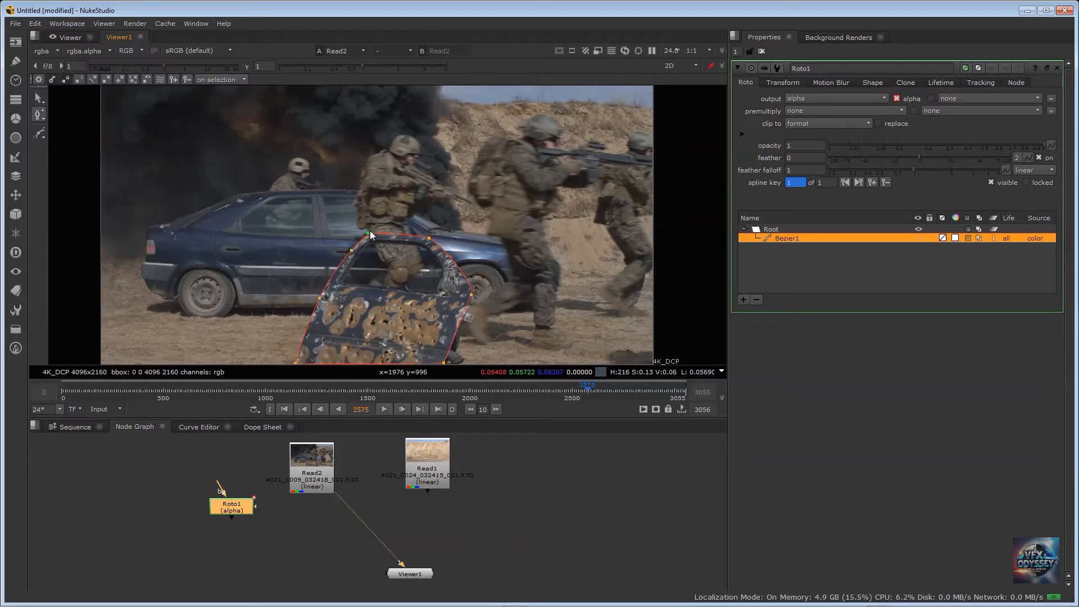
{"action": "scroll", "coordinate": [384, 240], "scroll_direction": "up", "scroll_amount": 7}
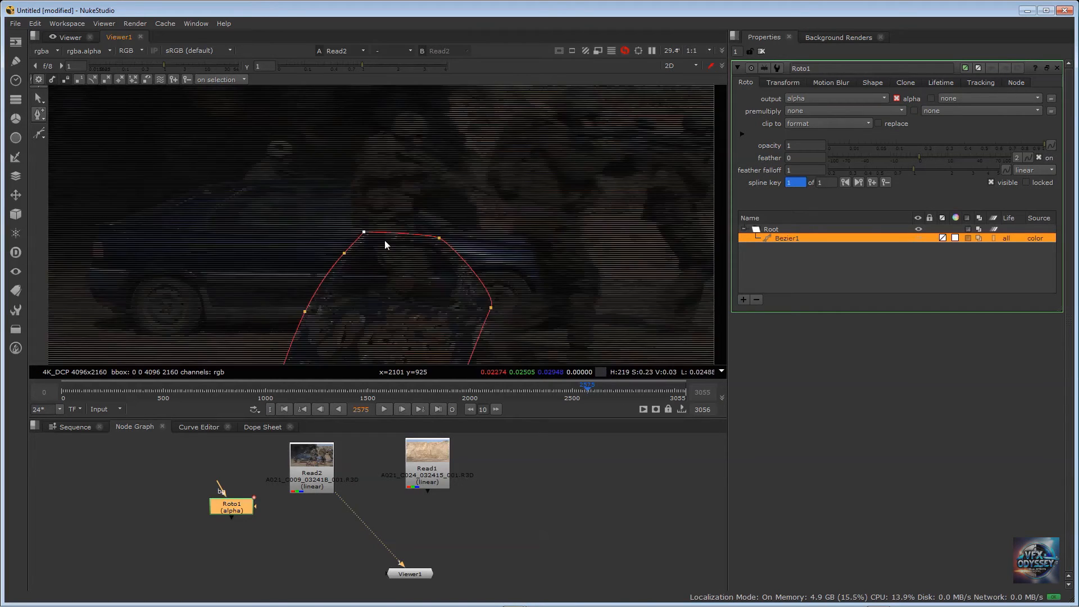
{"action": "left_click_drag", "start_coordinate": [317, 210], "coordinate": [311, 217]}
{"action": "left_click_drag", "start_coordinate": [574, 232], "coordinate": [581, 241]}
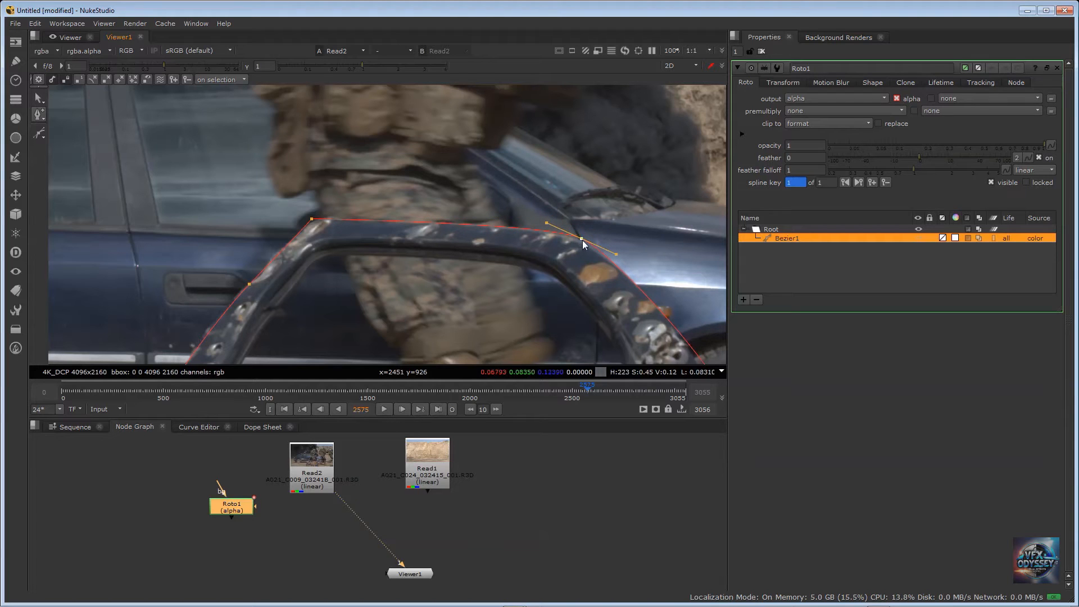
Step: Cusp and re-smooth the point at the door frame's upper front corner, and shift it onto the frame edge
{"action": "right_click", "coordinate": [581, 238]}
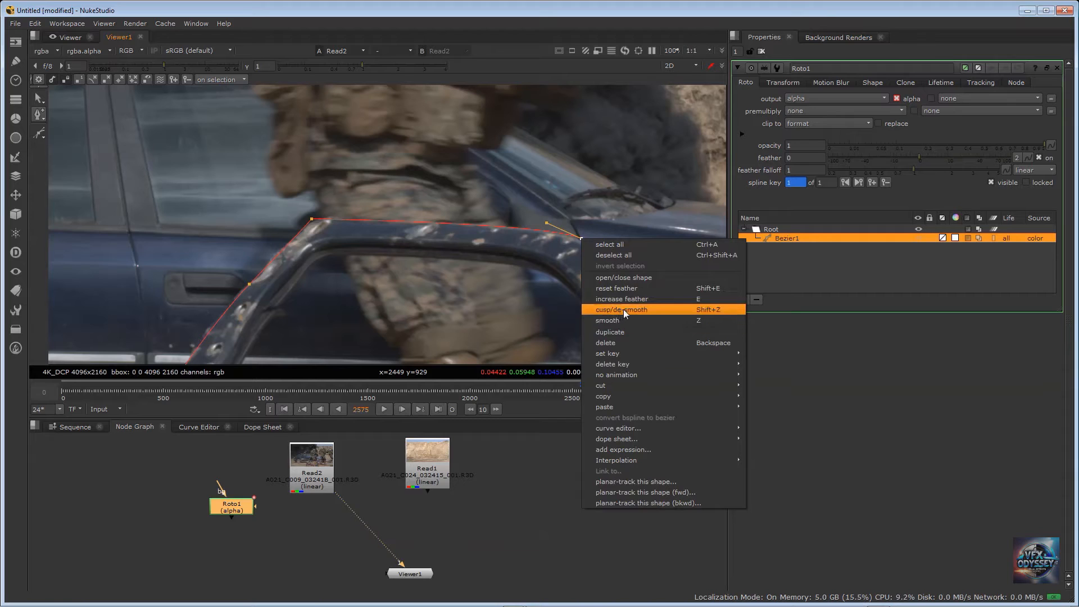
{"action": "left_click", "coordinate": [639, 311]}
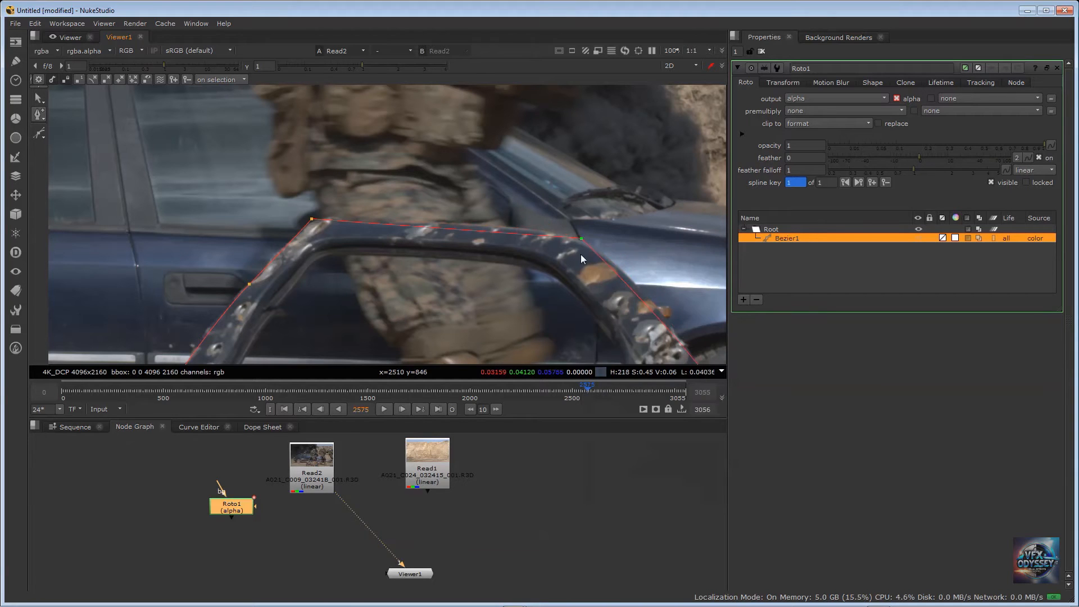
{"action": "right_click", "coordinate": [583, 236]}
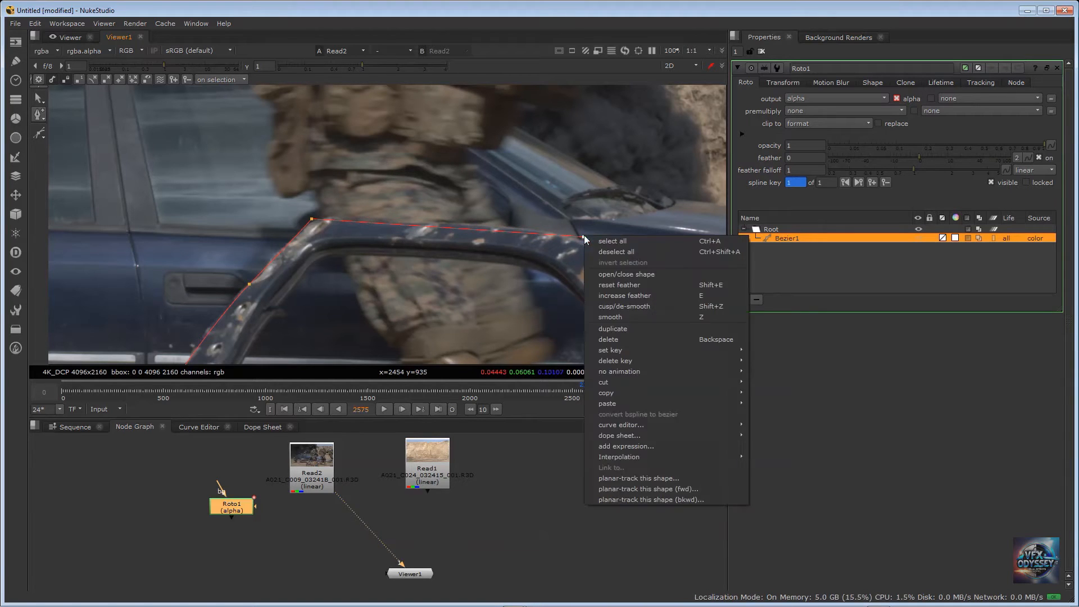
{"action": "left_click", "coordinate": [614, 317]}
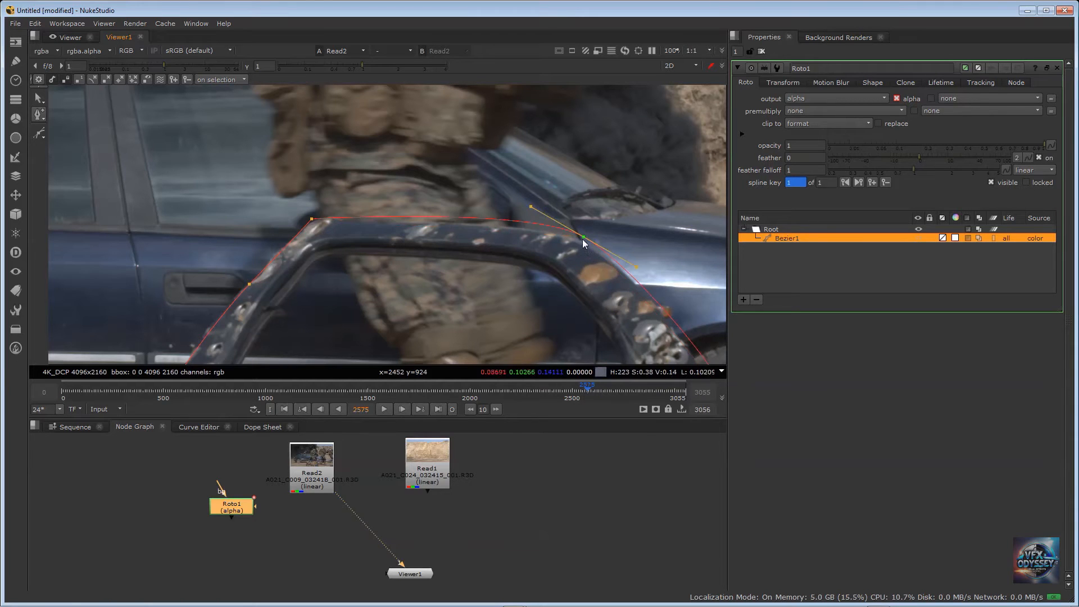
{"action": "left_click_drag", "start_coordinate": [589, 238], "coordinate": [591, 244]}
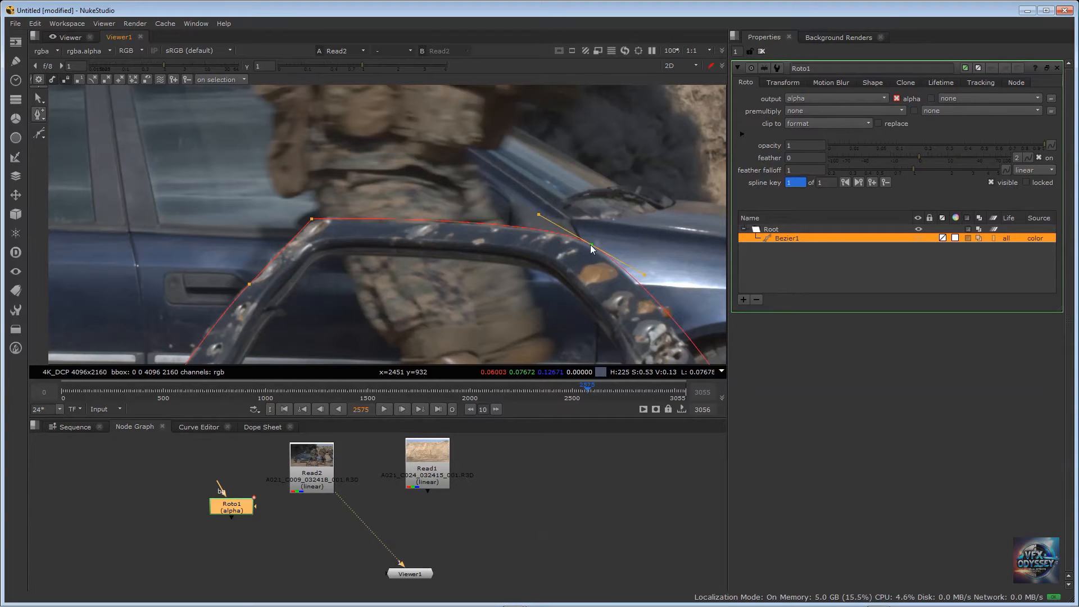
Step: Try the Open/Close Curve tool on the side points of the door's Bezier shape
{"action": "left_click", "coordinate": [312, 220]}
{"action": "scroll", "coordinate": [332, 225], "scroll_direction": "down", "scroll_amount": 3}
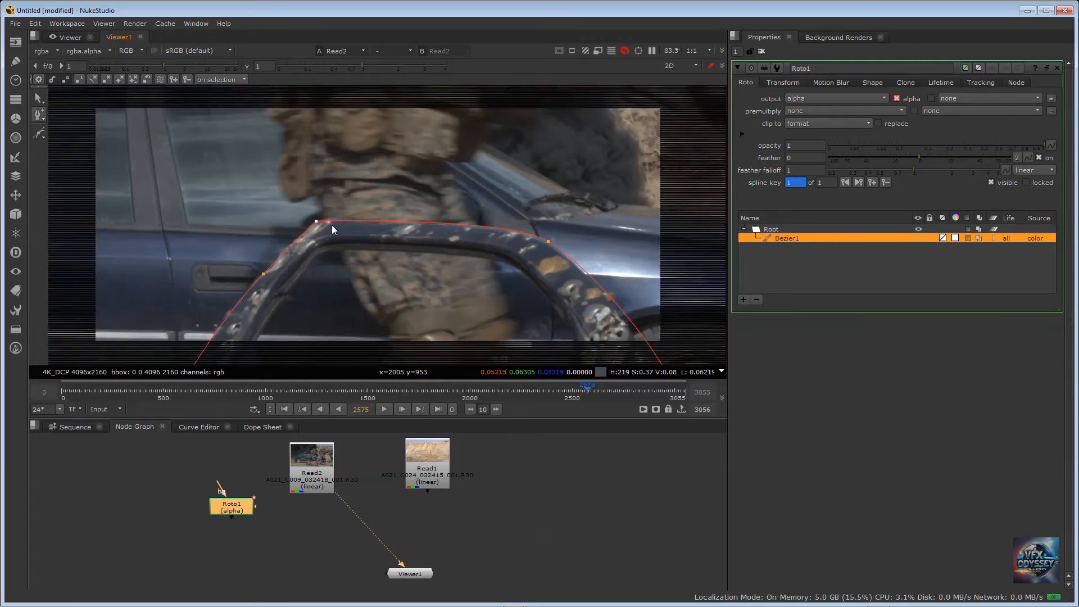
{"action": "middle_click_drag", "start_coordinate": [378, 264], "coordinate": [376, 84]}
{"action": "scroll", "coordinate": [397, 193], "scroll_direction": "down", "scroll_amount": 1}
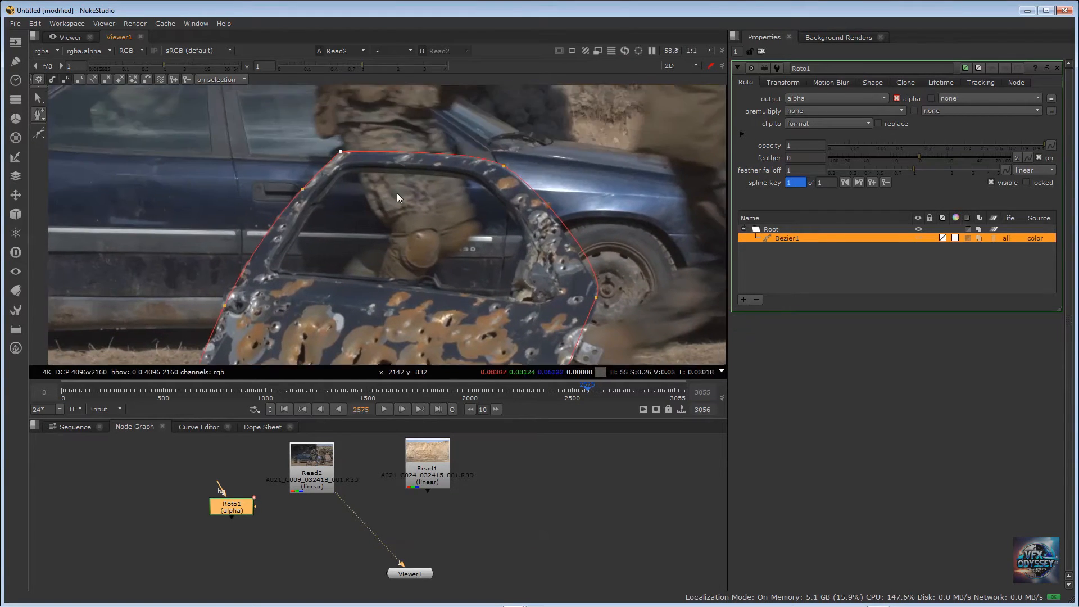
{"action": "scroll", "coordinate": [390, 193], "scroll_direction": "down", "scroll_amount": 2}
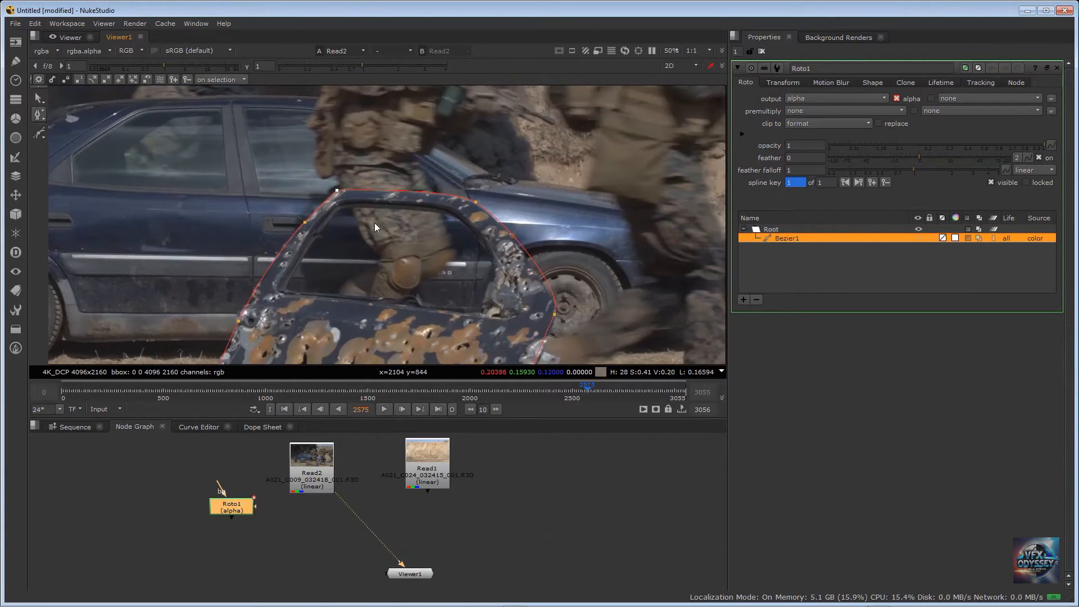
{"action": "scroll", "coordinate": [396, 241], "scroll_direction": "down", "scroll_amount": 1}
{"action": "mouse_move", "coordinate": [406, 278]}
{"action": "middle_mouse_down"}
{"action": "mouse_move", "coordinate": [401, 230]}
{"action": "mouse_move", "coordinate": [392, 282]}
{"action": "middle_mouse_up"}
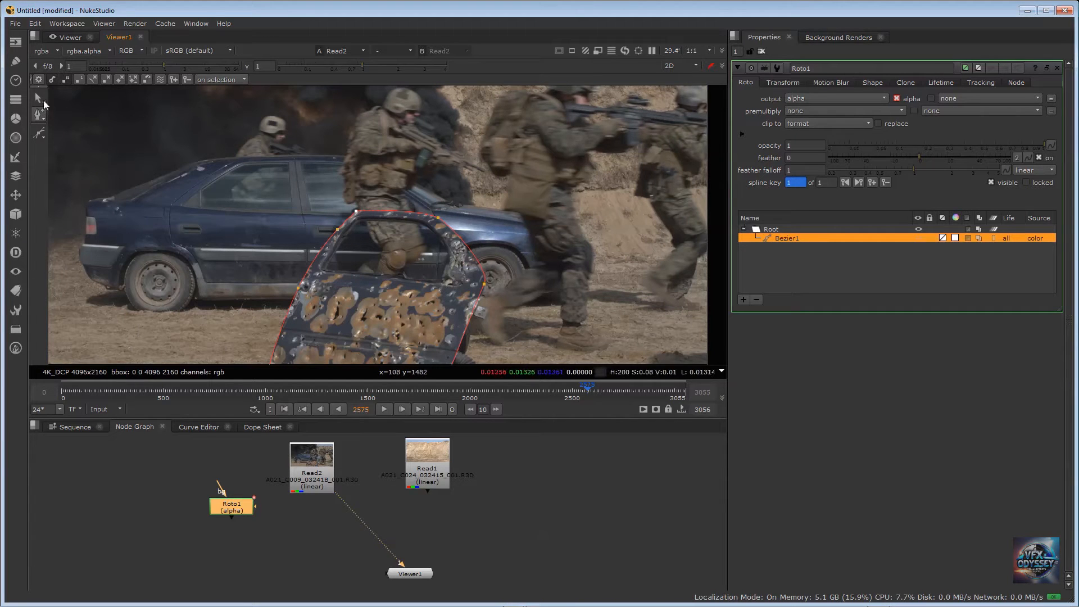
{"action": "left_click", "coordinate": [44, 118]}
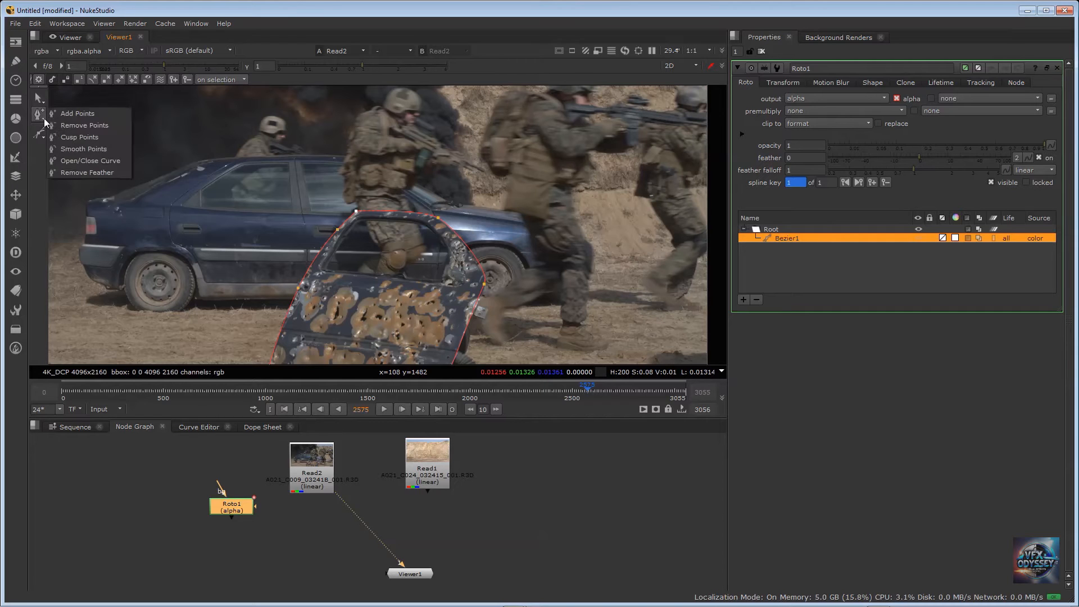
{"action": "left_click", "coordinate": [94, 159]}
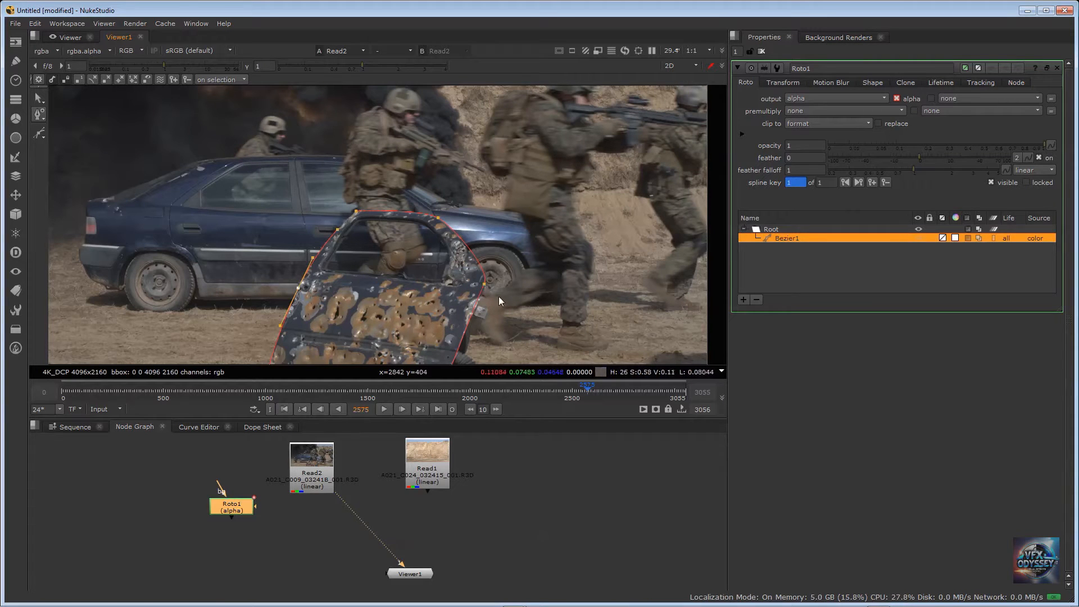
{"action": "left_click", "coordinate": [484, 284], "text": "ctrl+alt"}
{"action": "scroll", "coordinate": [440, 238], "scroll_direction": "down", "scroll_amount": 2}
{"action": "scroll", "coordinate": [461, 232], "scroll_direction": "up", "scroll_amount": 3}
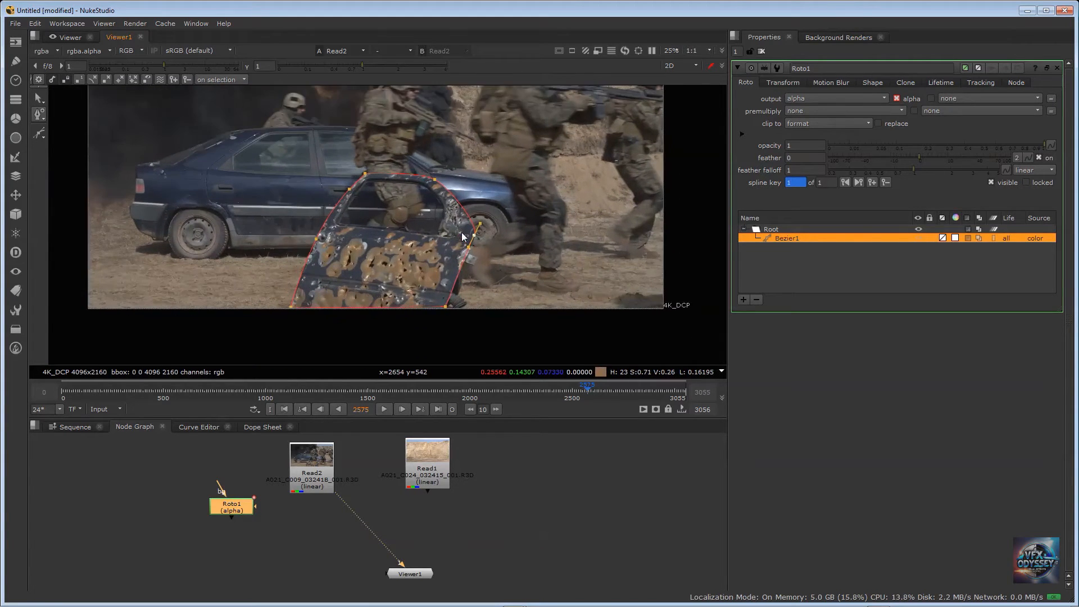
Step: Delete the Bezier1 shape from the Roto1 shape list
{"action": "left_click", "coordinate": [753, 269]}
{"action": "left_click", "coordinate": [793, 238]}
{"action": "key", "text": "Delete"}
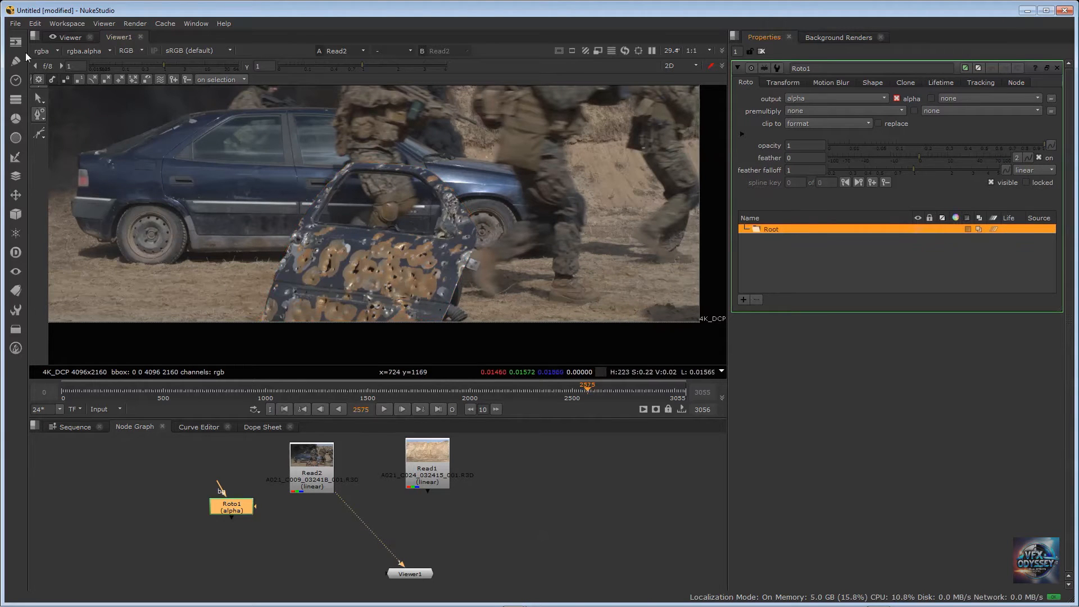
Step: Draw a new closed Bezier shape around the bullet-riddled door and place its two lower corner points just below the image border
{"action": "left_click", "coordinate": [42, 136]}
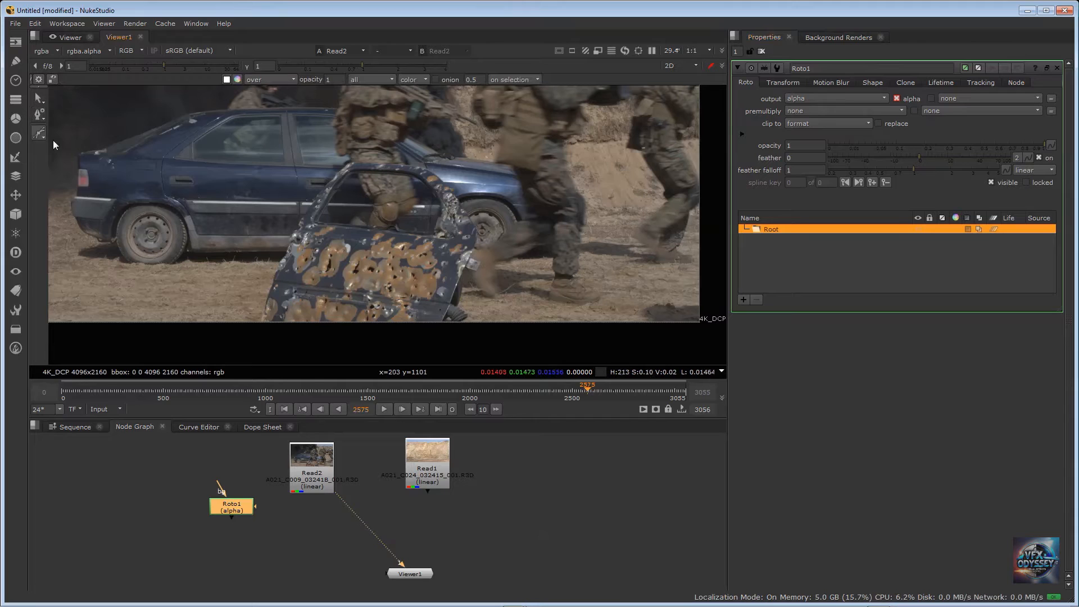
{"action": "left_click", "coordinate": [43, 139]}
{"action": "left_click", "coordinate": [63, 133]}
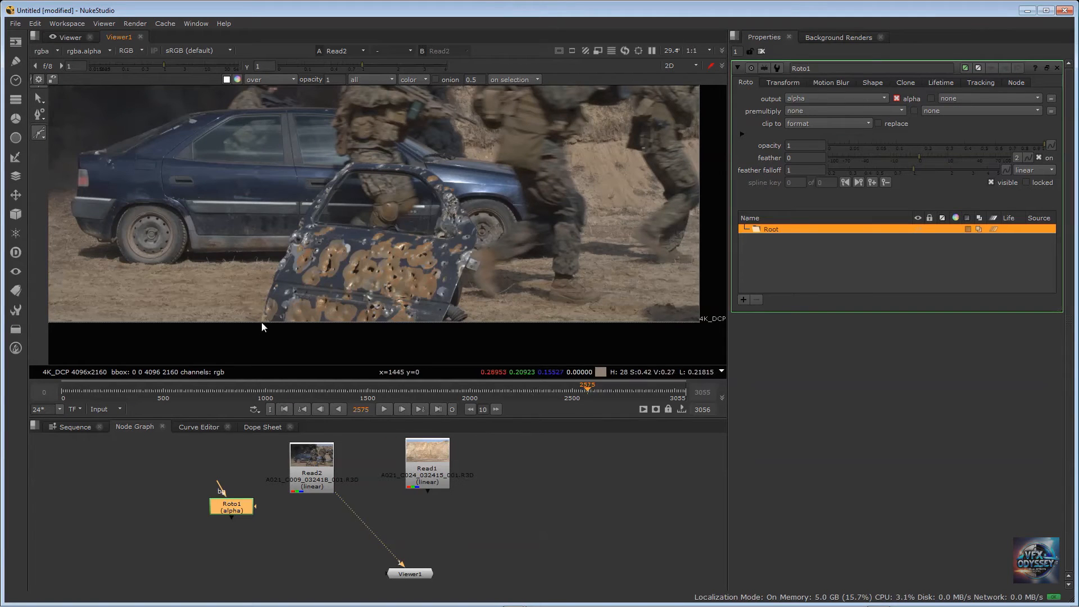
{"action": "left_click", "coordinate": [262, 321]}
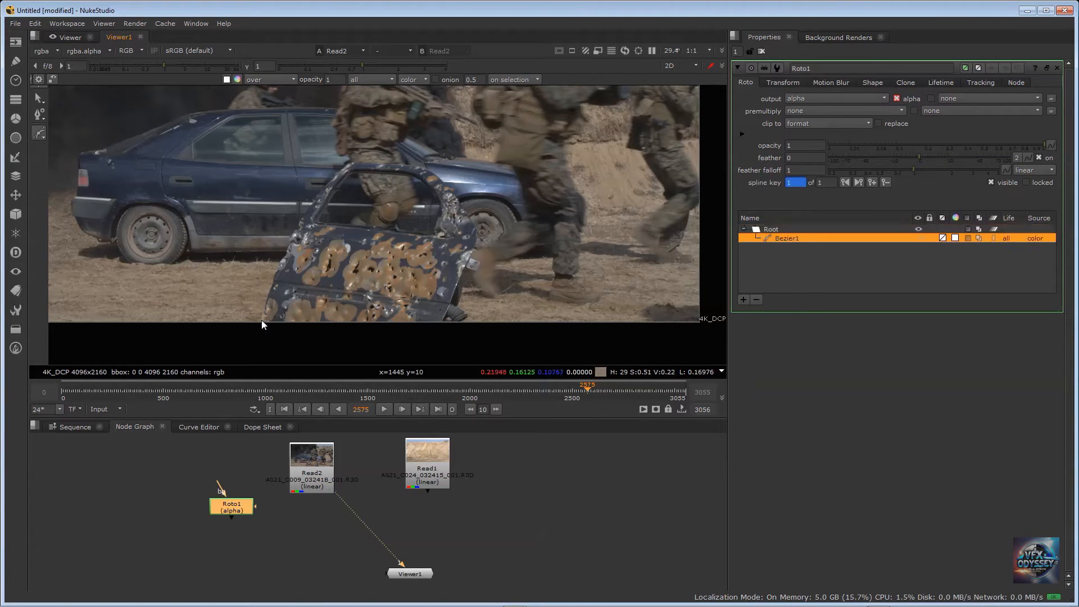
{"action": "left_click", "coordinate": [297, 227]}
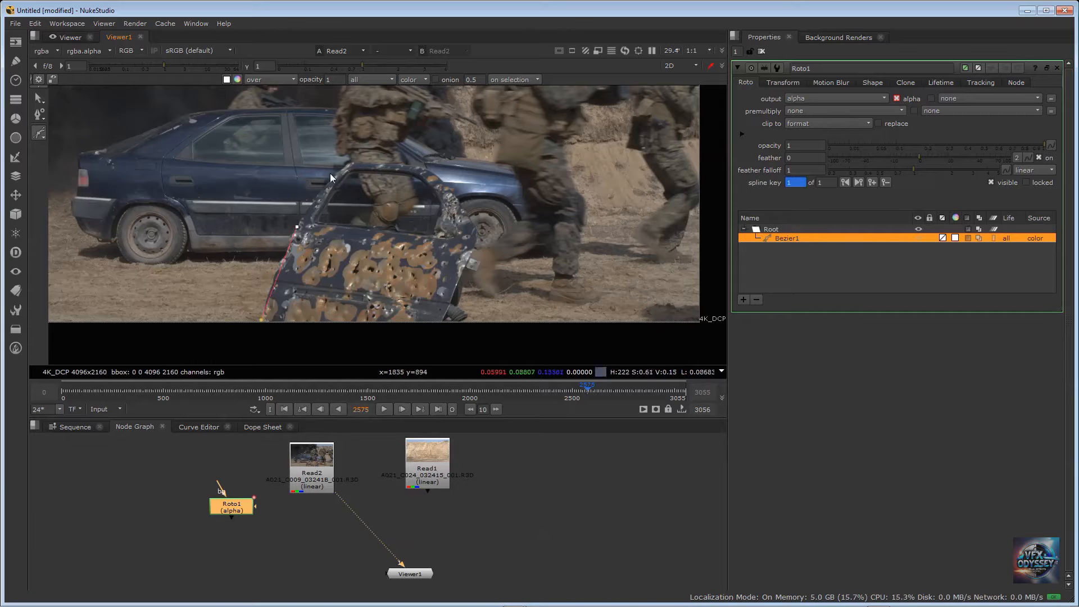
{"action": "left_click", "coordinate": [348, 161]}
{"action": "left_click", "coordinate": [429, 168]}
{"action": "left_click", "coordinate": [476, 235]}
{"action": "left_click_drag", "start_coordinate": [475, 239], "coordinate": [472, 250]}
{"action": "left_click", "coordinate": [442, 321]}
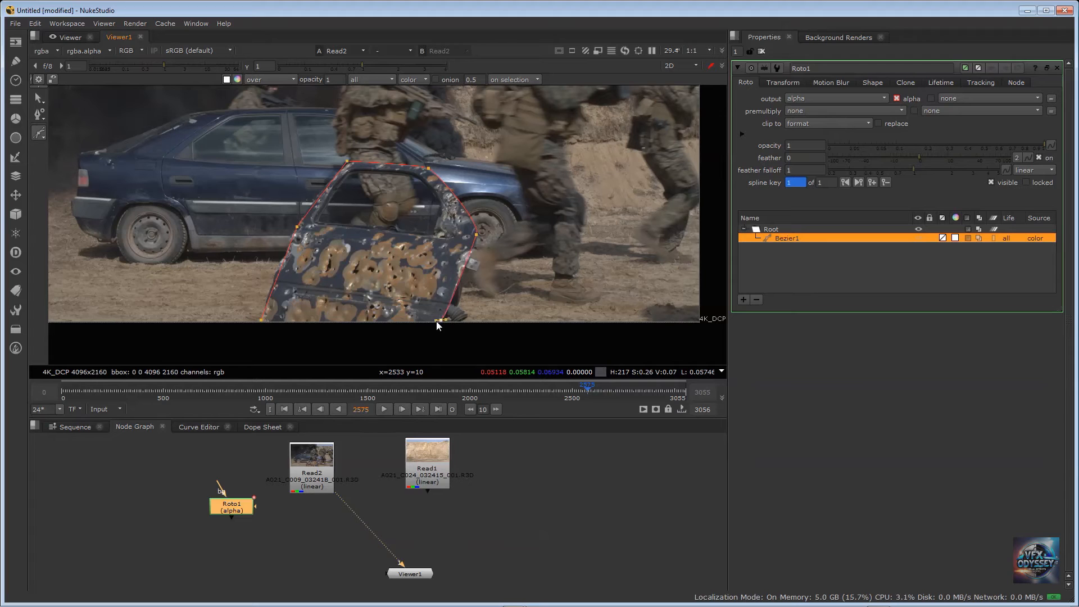
{"action": "left_click", "coordinate": [262, 321]}
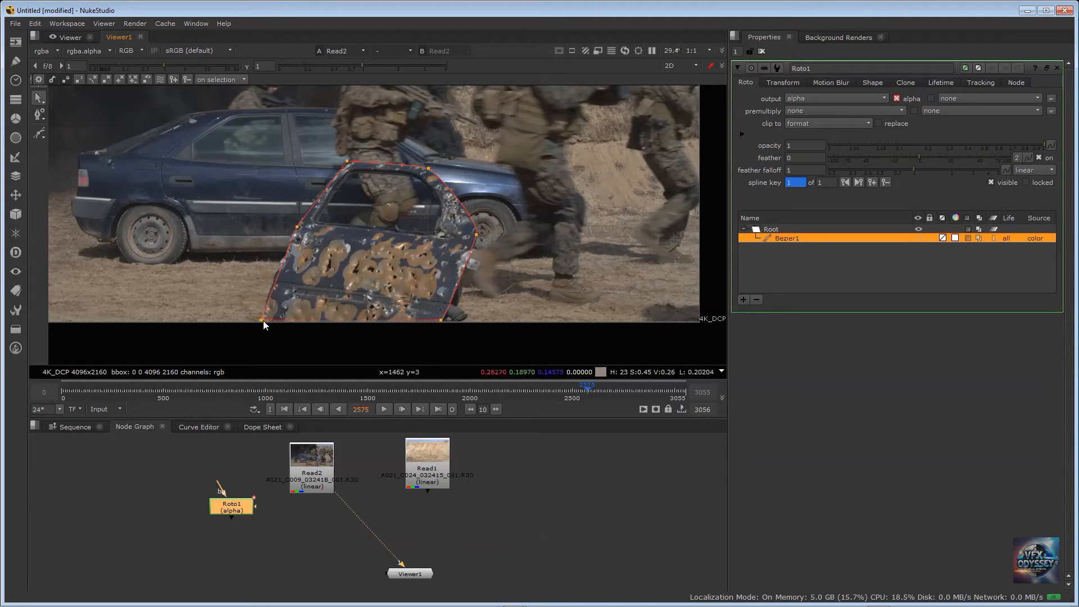
{"action": "left_click_drag", "start_coordinate": [261, 323], "coordinate": [257, 322]}
{"action": "left_click_drag", "start_coordinate": [441, 320], "coordinate": [439, 325]}
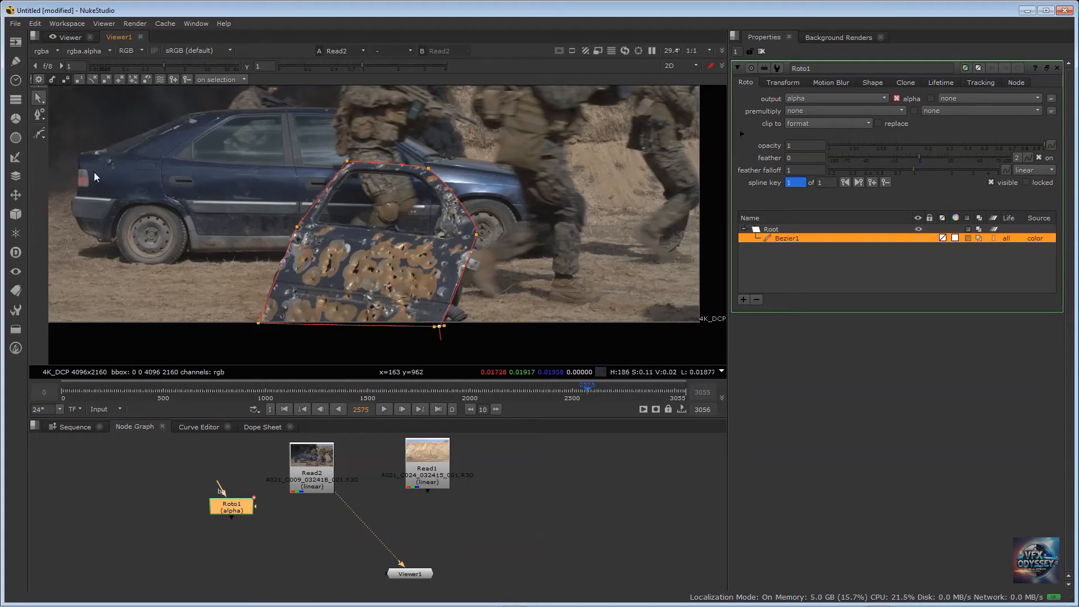
Step: Open the door's Bezier shape along its lower edge with the Open/Close Curve tool
{"action": "right_click", "coordinate": [42, 136]}
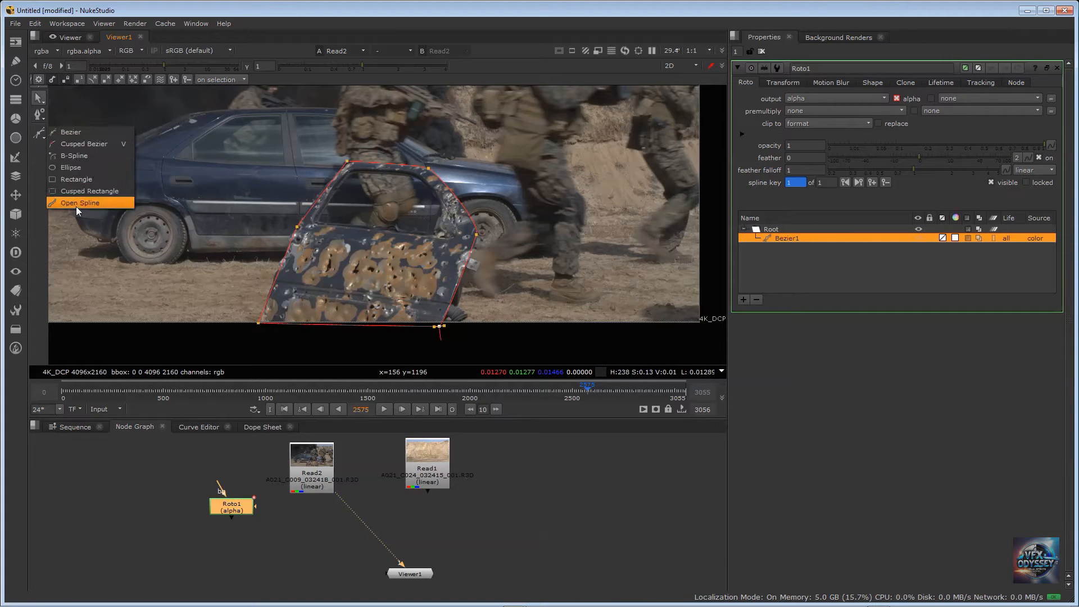
{"action": "left_click", "coordinate": [43, 119]}
{"action": "left_click", "coordinate": [42, 116]}
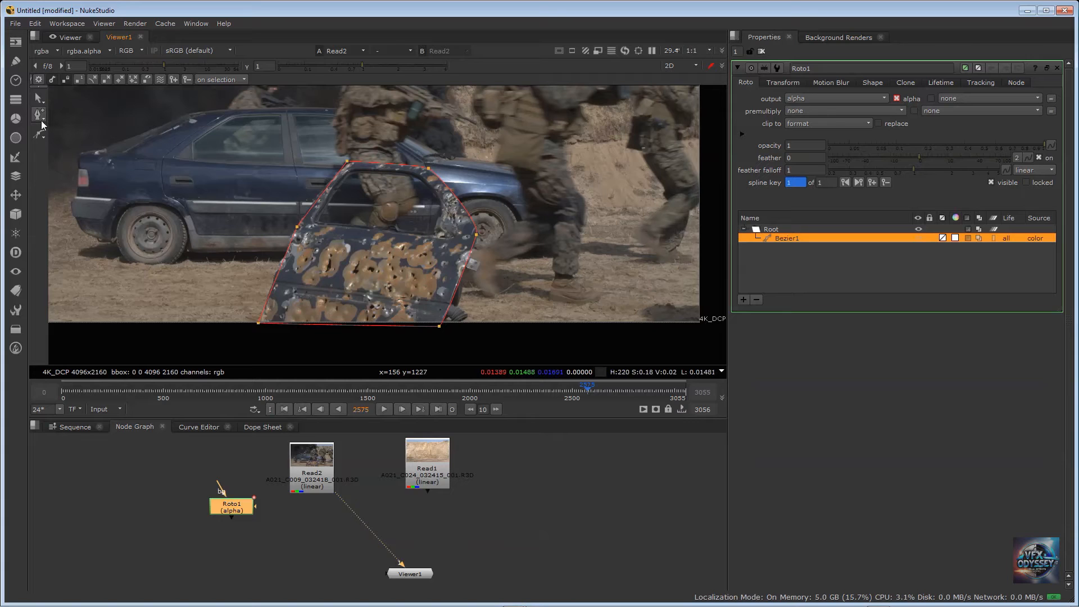
{"action": "right_click", "coordinate": [43, 119]}
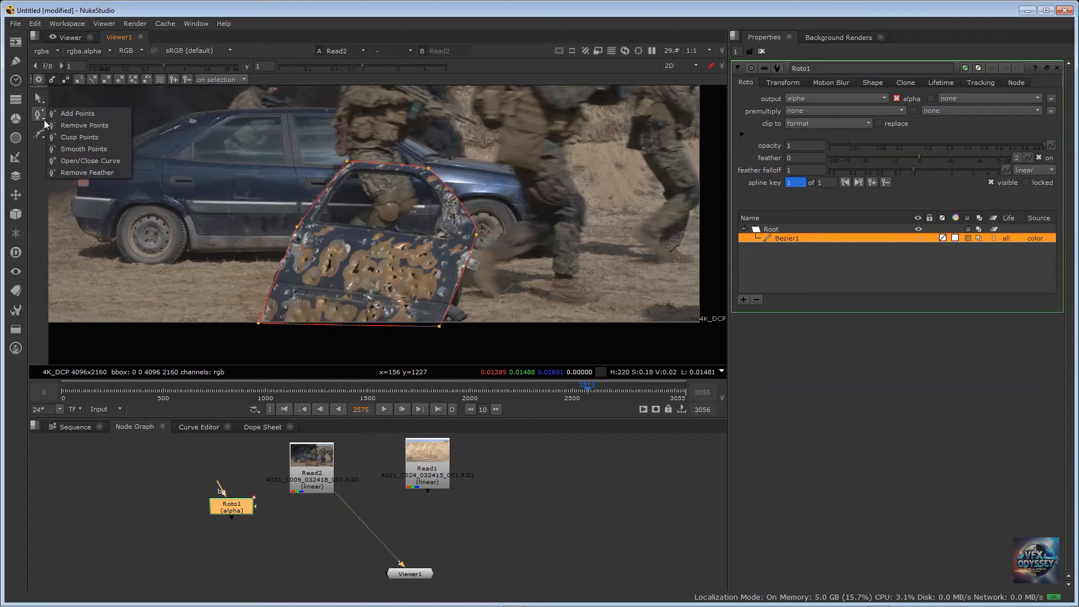
{"action": "left_click", "coordinate": [75, 159]}
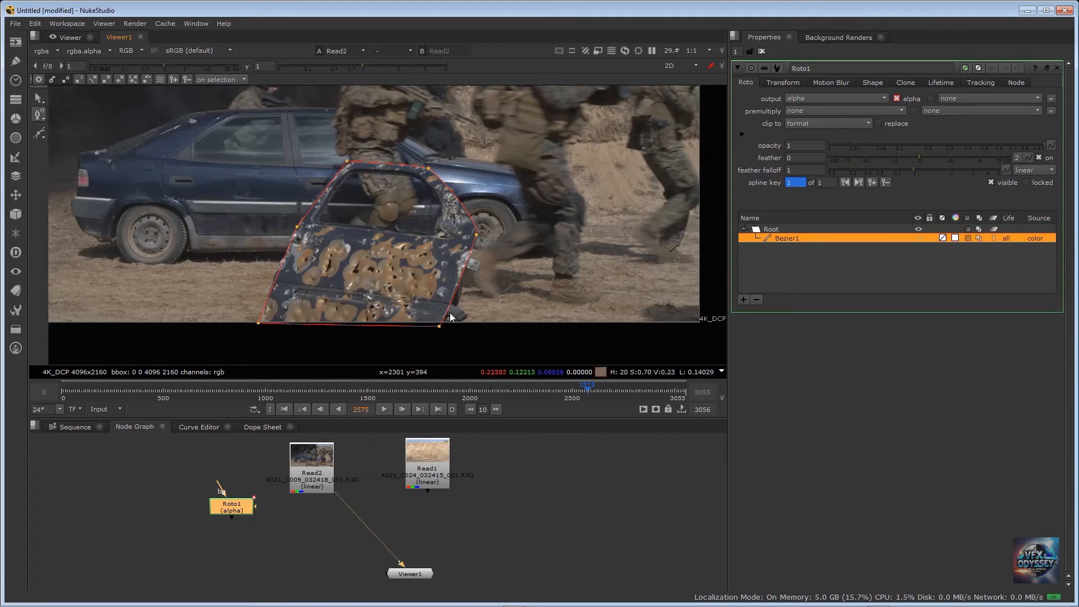
{"action": "left_click", "coordinate": [347, 160]}
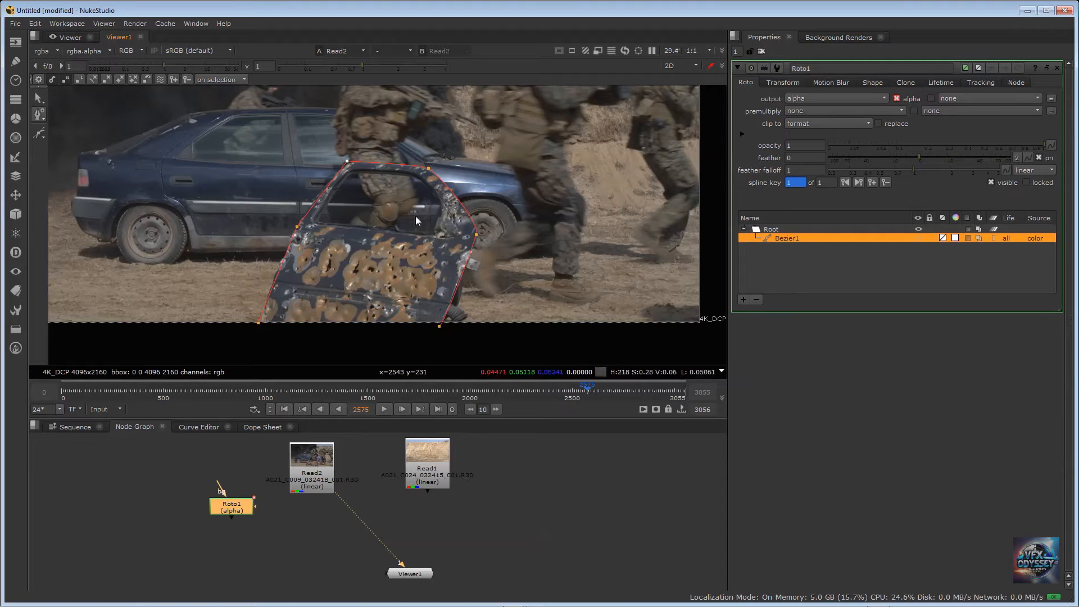
Step: Close the door's Bezier shape again with the Open/Close Curve tool
{"action": "right_click", "coordinate": [44, 103]}
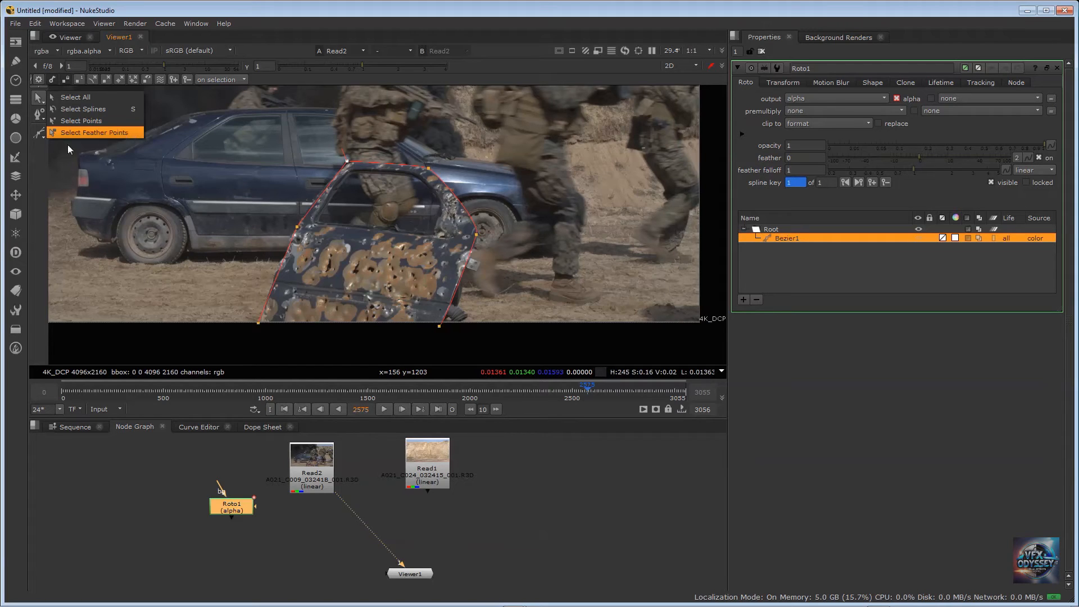
{"action": "left_click", "coordinate": [39, 151]}
{"action": "left_click", "coordinate": [43, 119]}
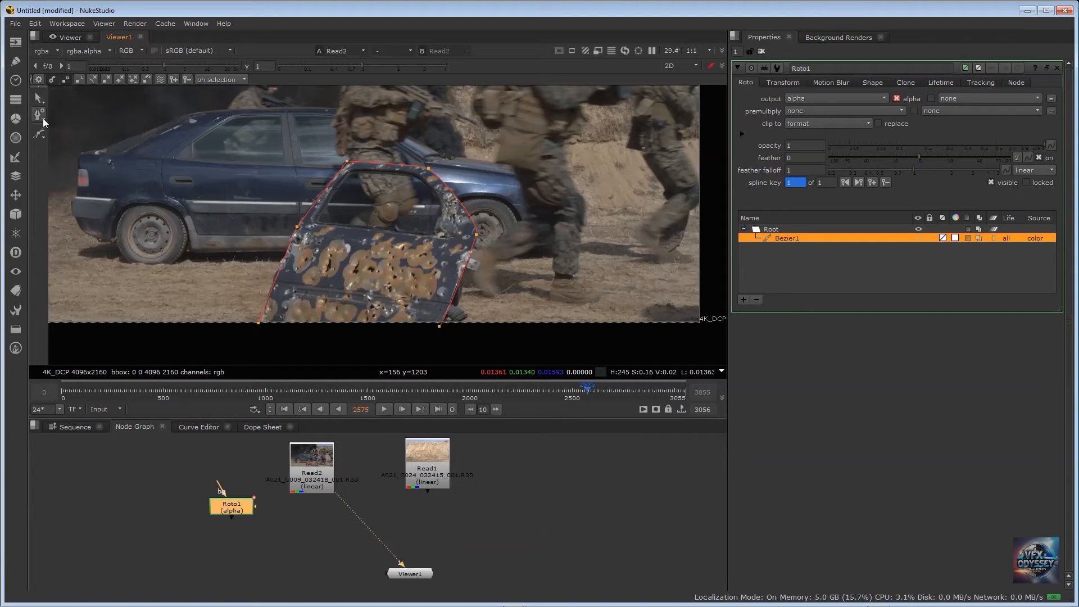
{"action": "left_click", "coordinate": [44, 118]}
{"action": "left_click", "coordinate": [86, 164]}
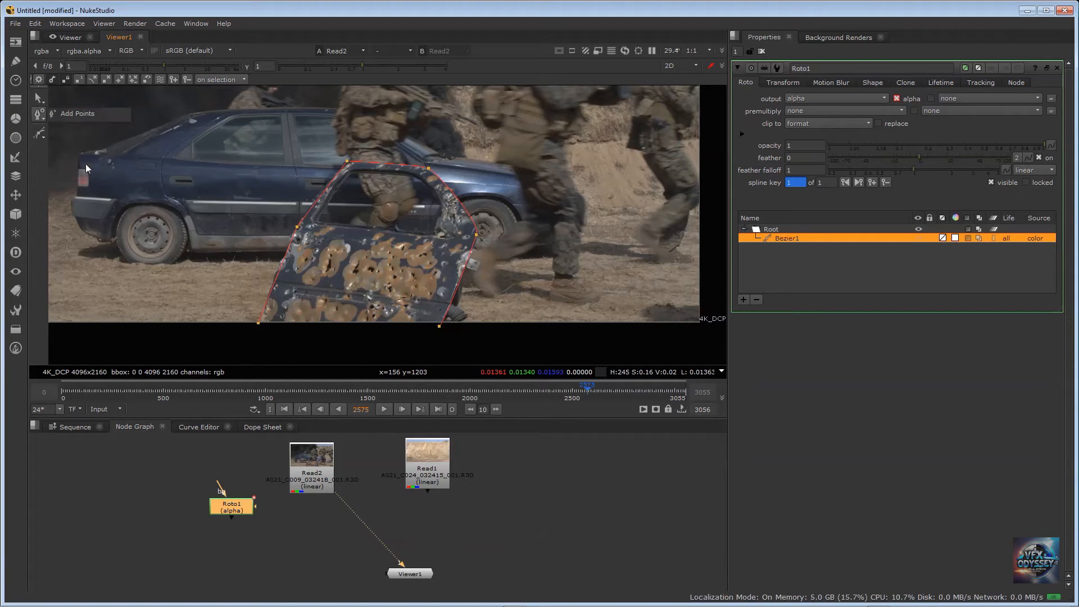
{"action": "left_click", "coordinate": [259, 322]}
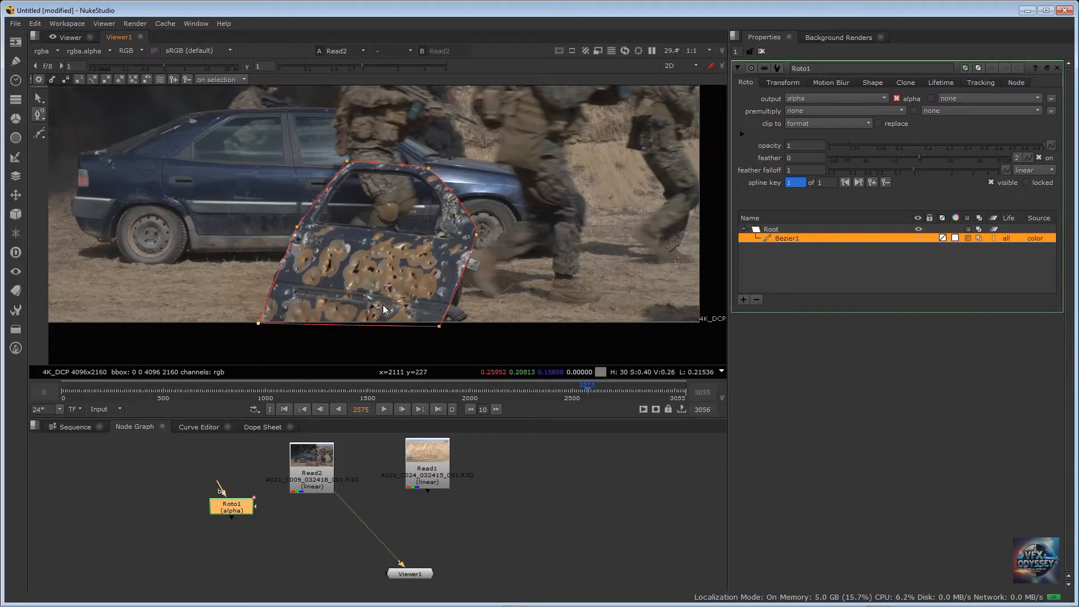
Step: Open the door's Bezier shape along its lower edge once more and close it again with the Open/Close Curve tool
{"action": "left_click", "coordinate": [438, 327]}
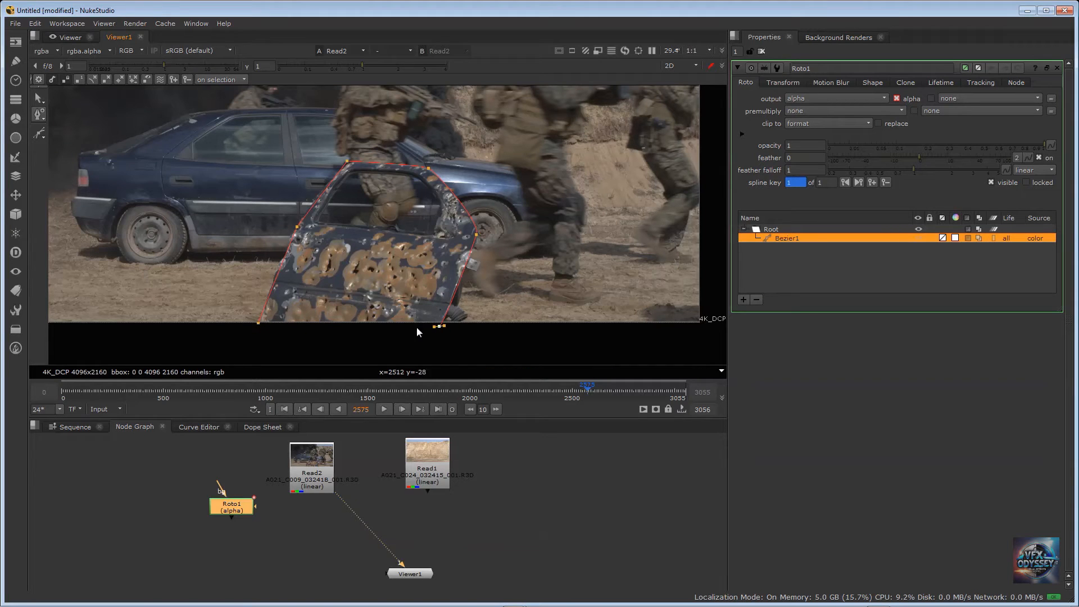
{"action": "left_click", "coordinate": [260, 324]}
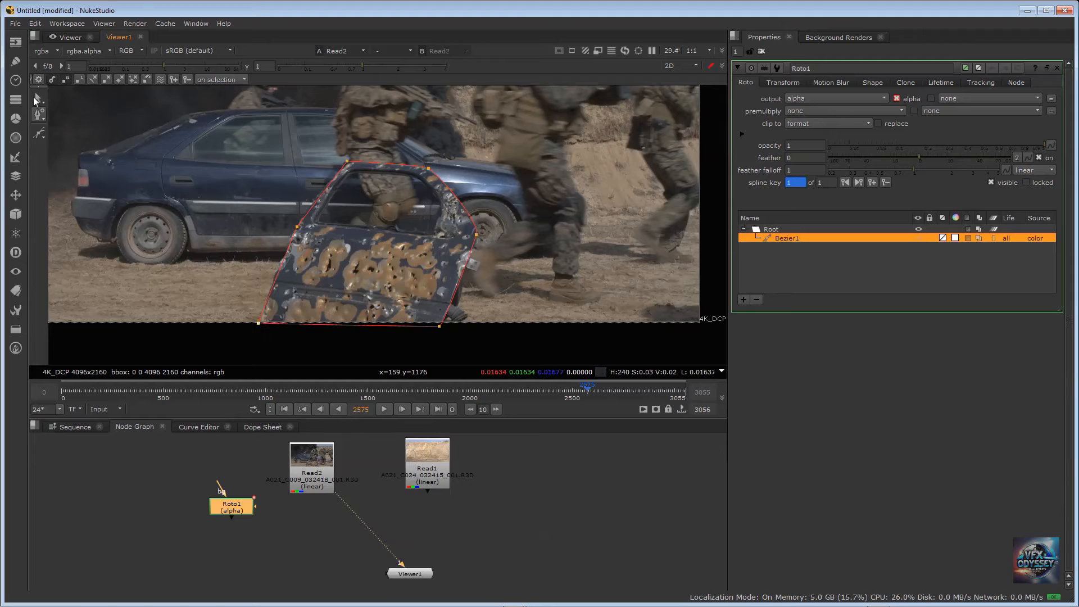
{"action": "left_click", "coordinate": [39, 115]}
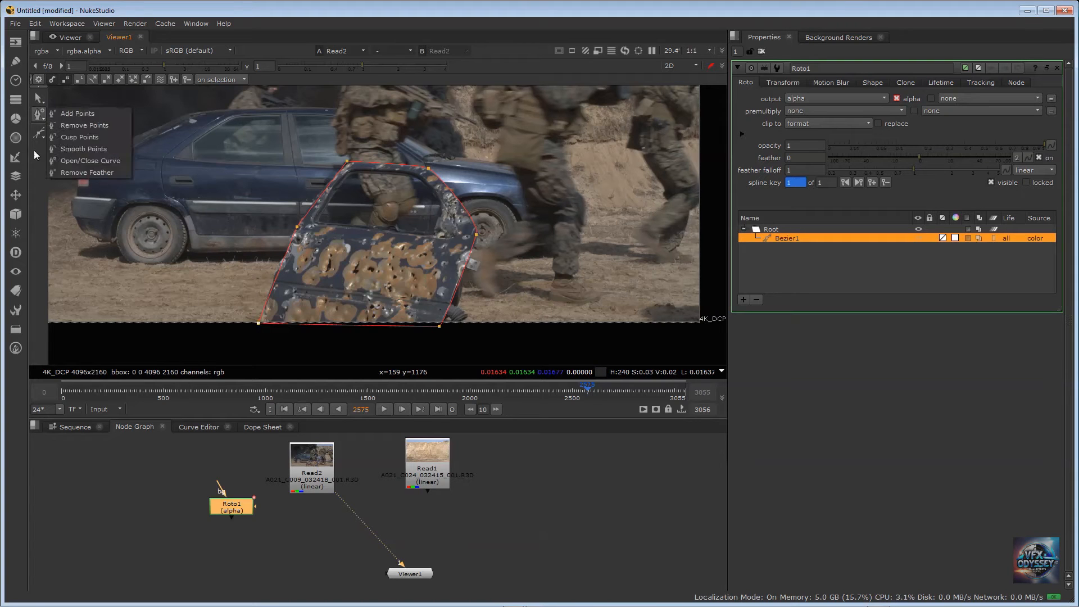
{"action": "left_click", "coordinate": [33, 151]}
Step: Move the lower-right corner point of the door's Bezier shape up slightly with the selection tool, and reposition the Roto1 node
{"action": "left_click", "coordinate": [38, 98]}
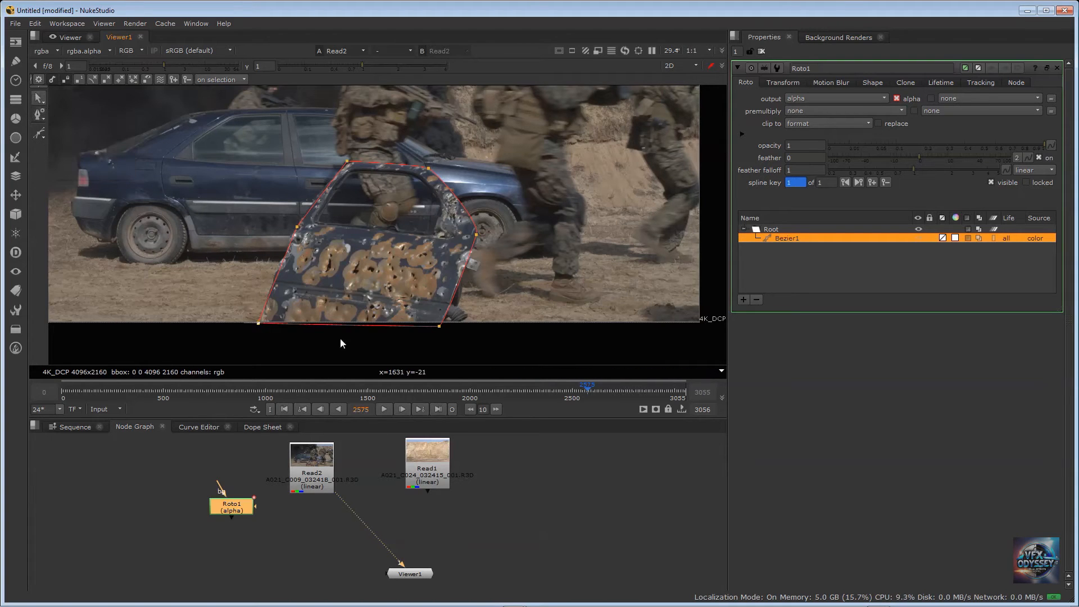
{"action": "left_click", "coordinate": [439, 326]}
{"action": "left_click_drag", "start_coordinate": [440, 325], "coordinate": [439, 323]}
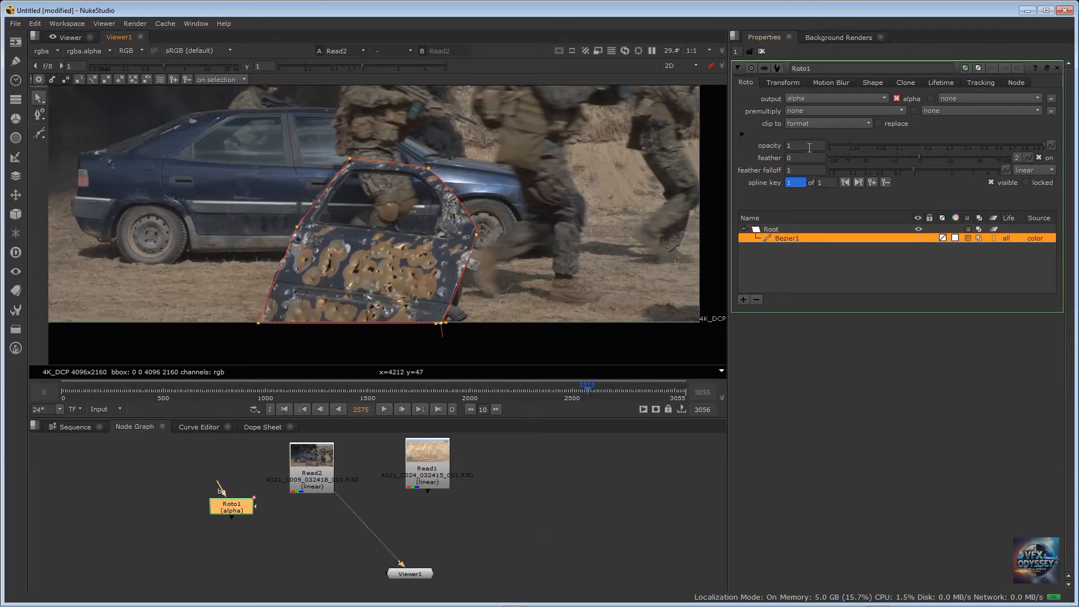
{"action": "mouse_move", "coordinate": [238, 508]}
{"action": "left_mouse_down"}
{"action": "mouse_move", "coordinate": [210, 517]}
{"action": "mouse_move", "coordinate": [308, 502]}
{"action": "mouse_move", "coordinate": [310, 478]}
{"action": "mouse_move", "coordinate": [277, 458]}
{"action": "mouse_move", "coordinate": [274, 525]}
{"action": "mouse_move", "coordinate": [325, 492]}
{"action": "mouse_move", "coordinate": [218, 503]}
{"action": "mouse_move", "coordinate": [209, 523]}
{"action": "mouse_move", "coordinate": [250, 516]}
{"action": "mouse_move", "coordinate": [281, 541]}
{"action": "mouse_move", "coordinate": [251, 516]}
{"action": "left_mouse_up"}
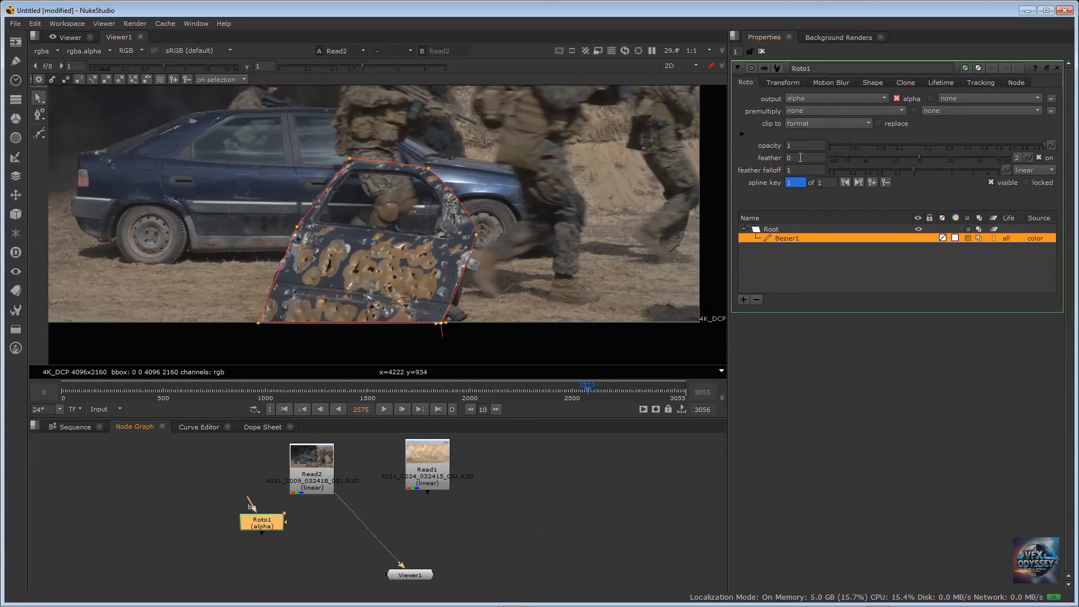
Step: Try a feather value of 6.5 on the Bezier1 shape, and reset the feather to 0
{"action": "left_click_drag", "start_coordinate": [919, 156], "coordinate": [945, 158]}
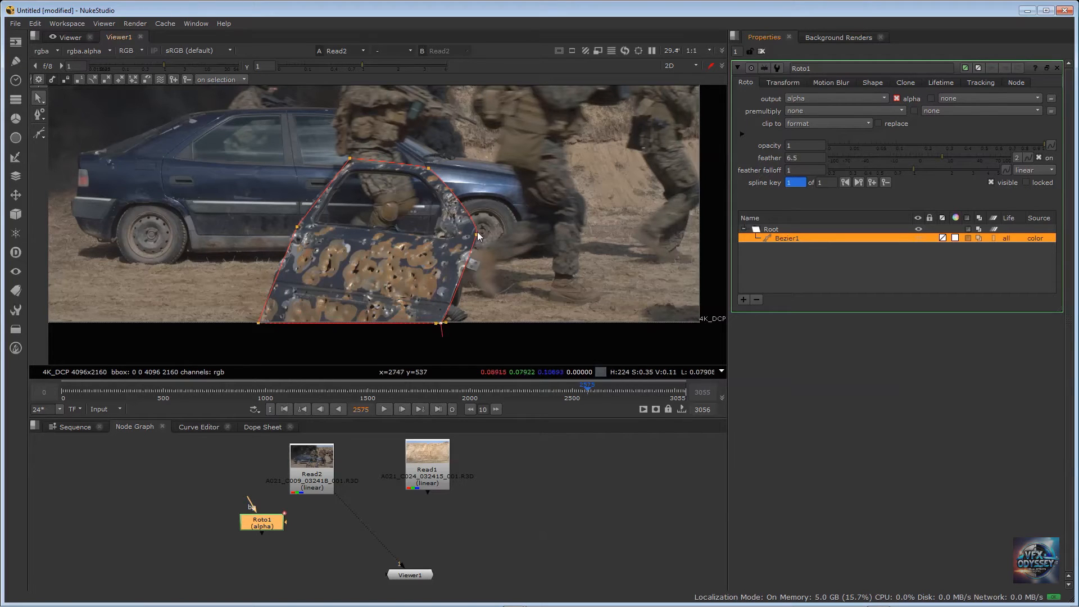
{"action": "double_click", "coordinate": [797, 157]}
{"action": "type", "text": "0"}
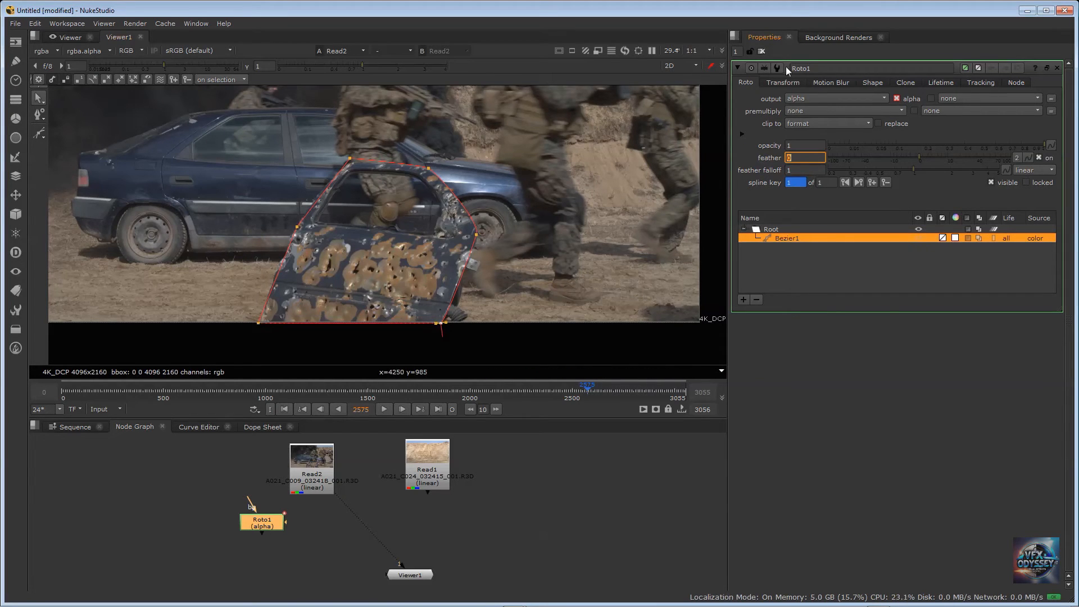
{"action": "right_click", "coordinate": [739, 117]}
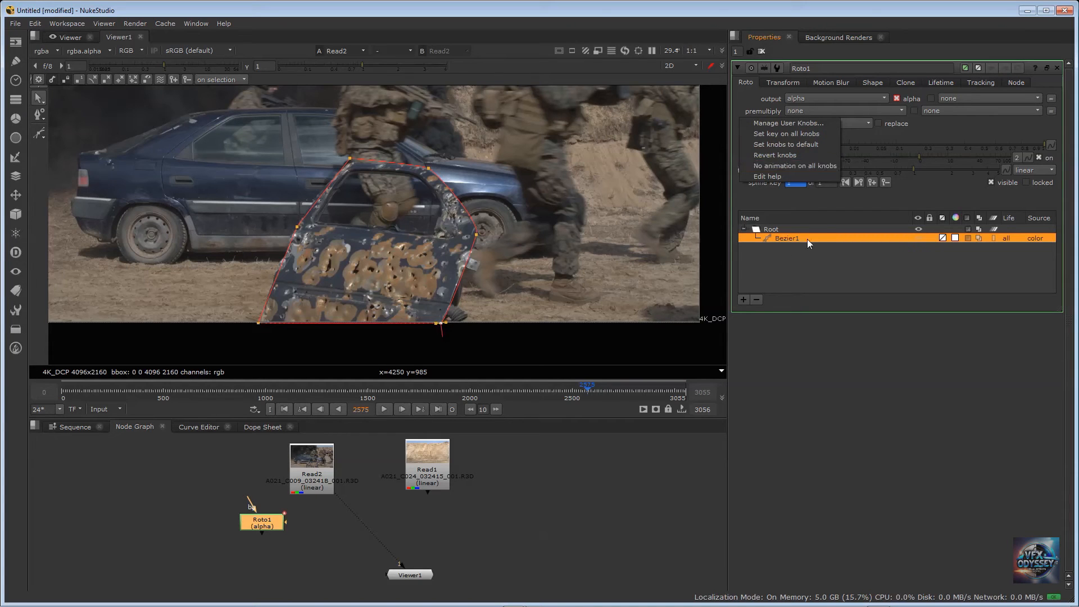
{"action": "left_click", "coordinate": [778, 262]}
{"action": "left_click", "coordinate": [777, 265]}
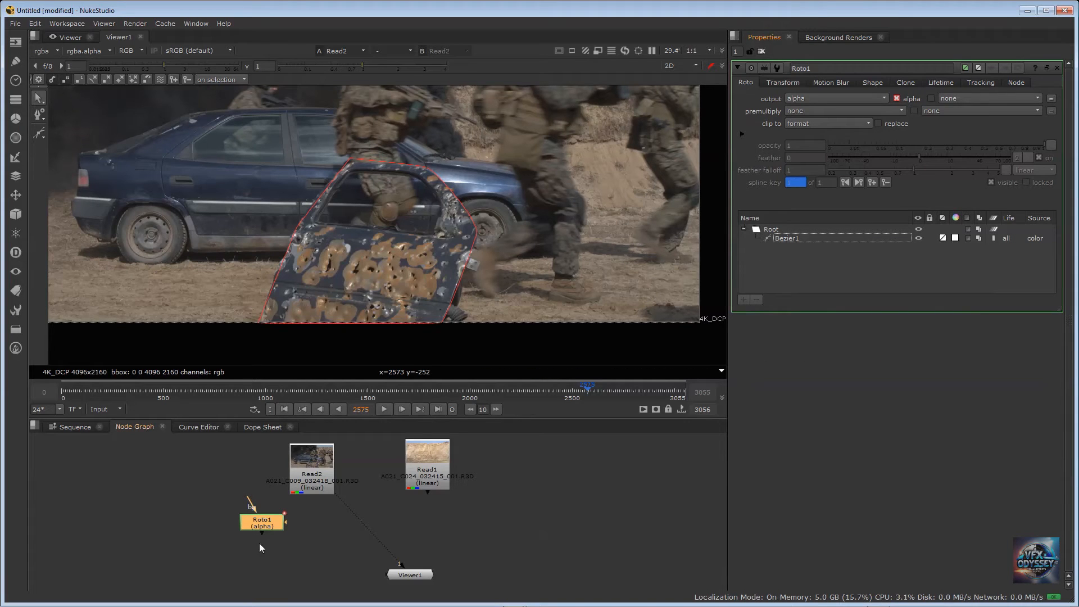
{"action": "left_click", "coordinate": [786, 238]}
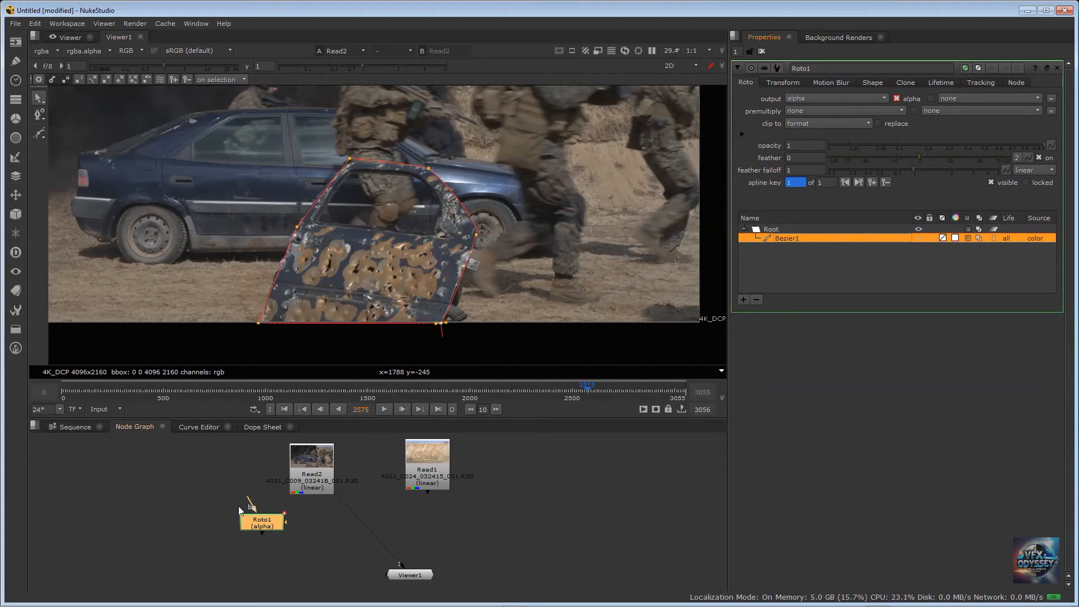
{"action": "left_click_drag", "start_coordinate": [258, 519], "coordinate": [246, 509]}
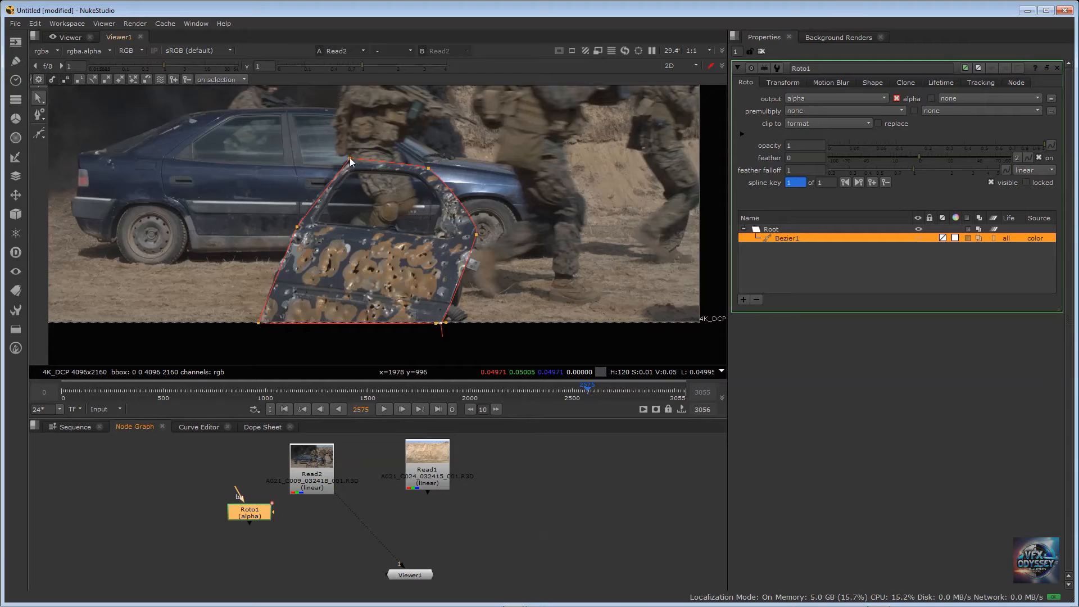
Step: Smooth the Bezier point at the door frame's upper-left corner and move it down onto the frame's edge
{"action": "scroll", "coordinate": [354, 160], "scroll_direction": "up", "scroll_amount": 9}
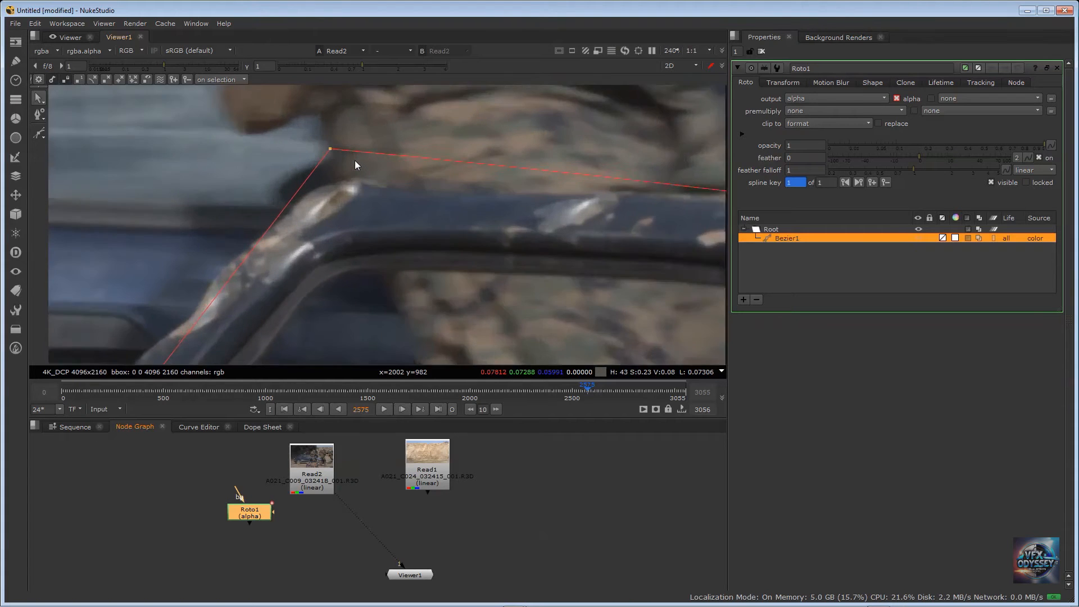
{"action": "scroll", "coordinate": [355, 160], "scroll_direction": "down", "scroll_amount": 4}
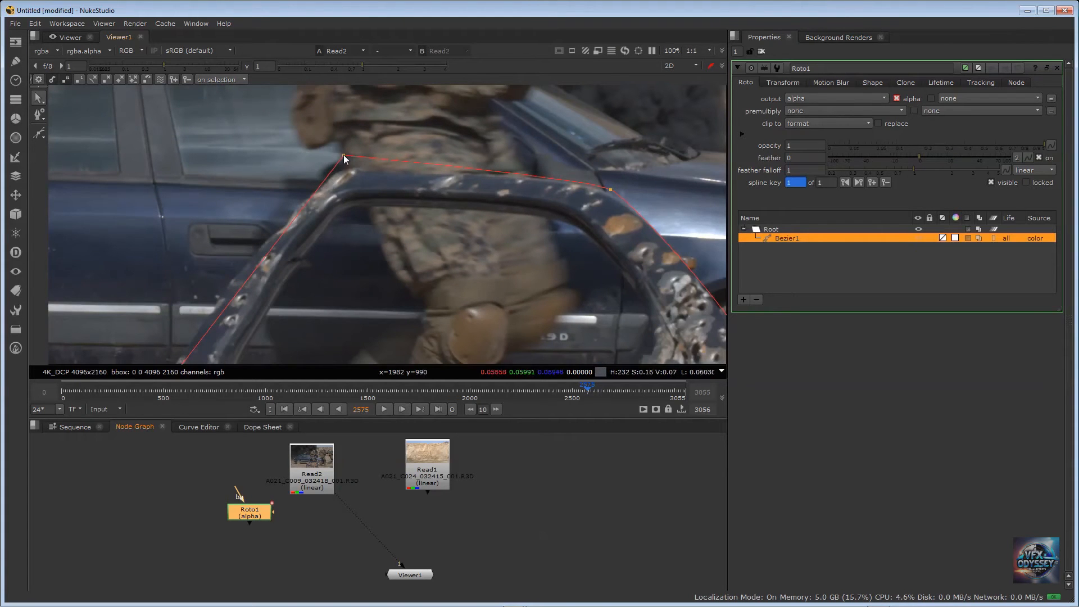
{"action": "right_click", "coordinate": [339, 158]}
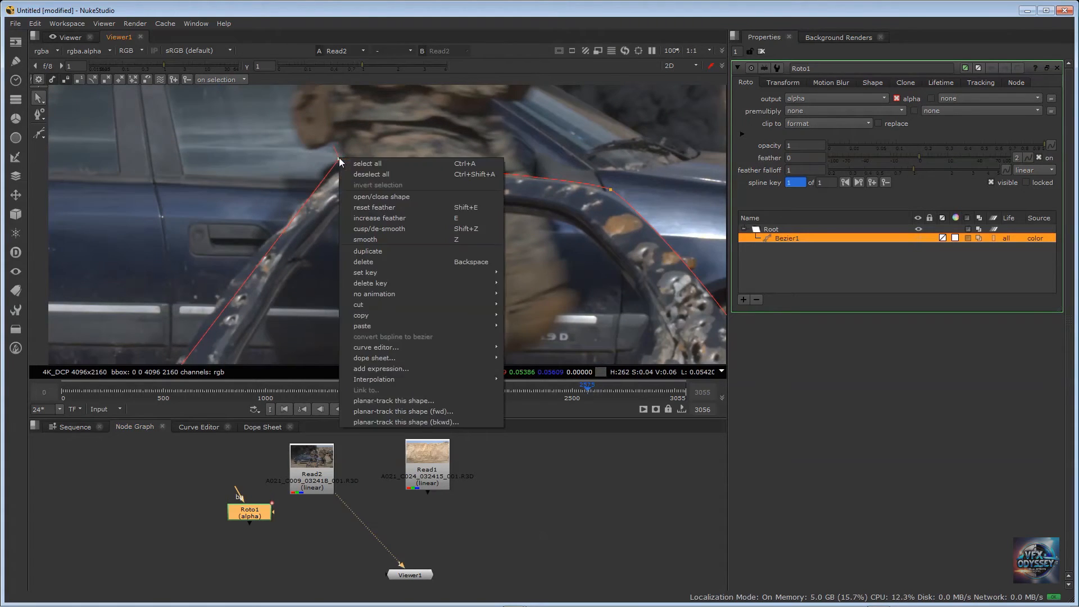
{"action": "left_click", "coordinate": [381, 227]}
{"action": "left_click_drag", "start_coordinate": [339, 159], "coordinate": [336, 174]}
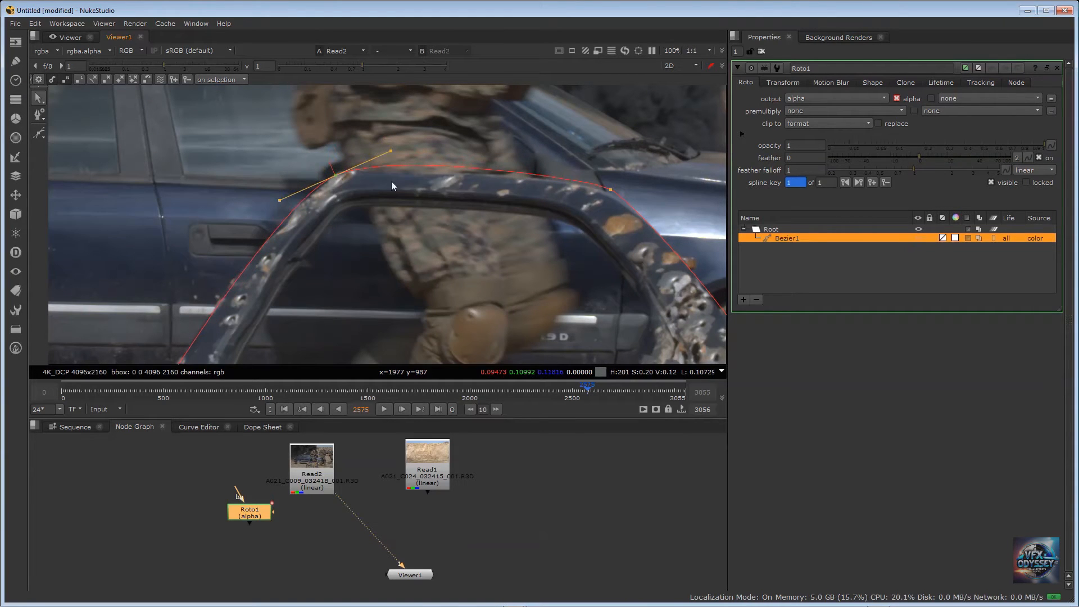
Step: Fine-tune the two upper points of the Bezier shape so the curve follows the outer edge of the door's window frame
{"action": "left_click_drag", "start_coordinate": [611, 189], "coordinate": [618, 197]}
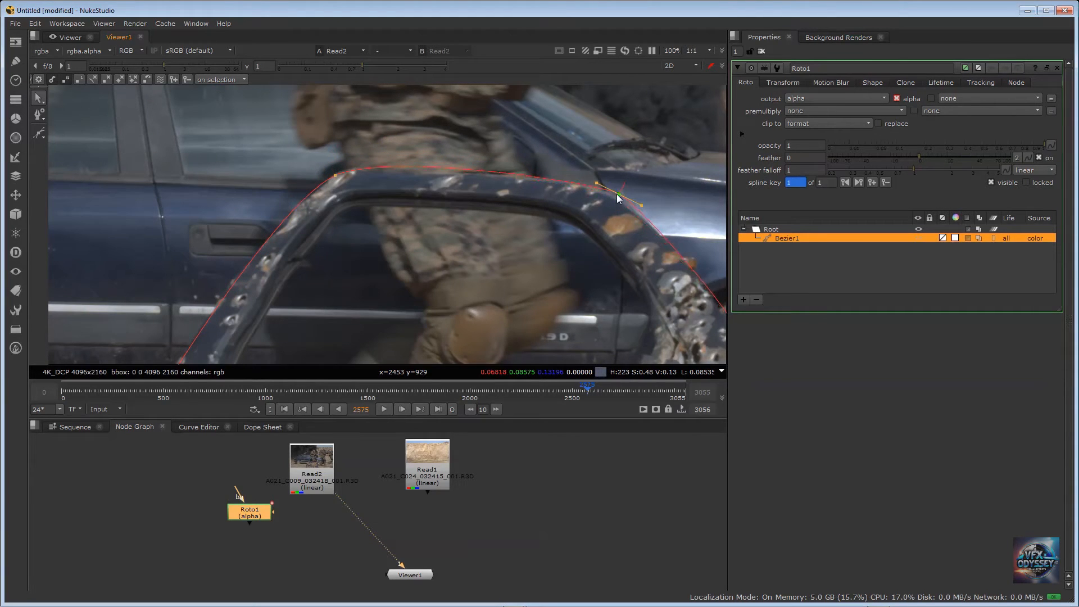
{"action": "left_click", "coordinate": [336, 173]}
{"action": "left_click_drag", "start_coordinate": [335, 172], "coordinate": [338, 174]}
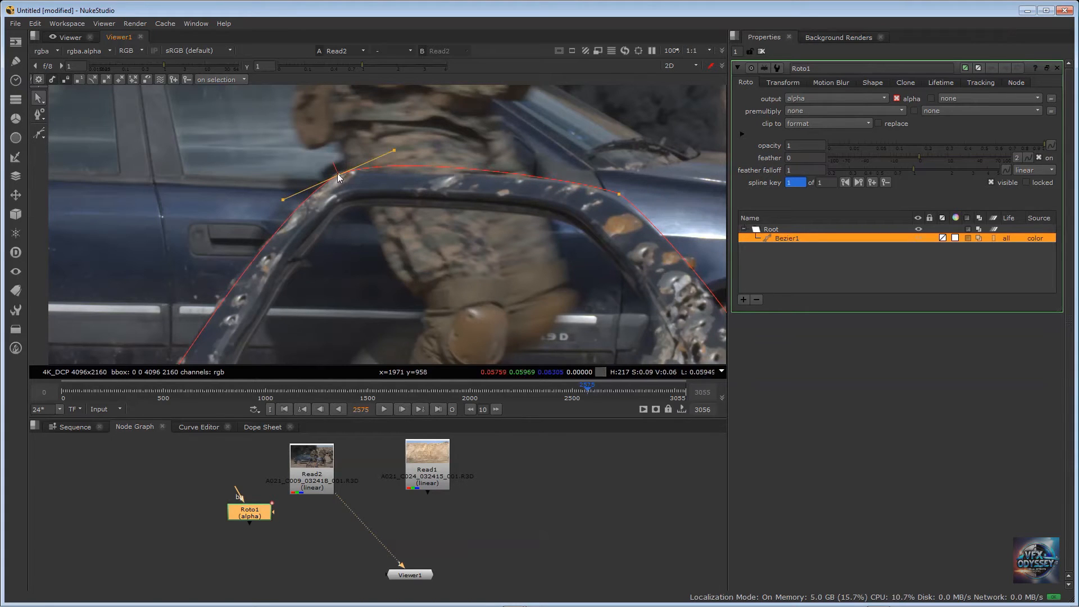
{"action": "left_click", "coordinate": [619, 195]}
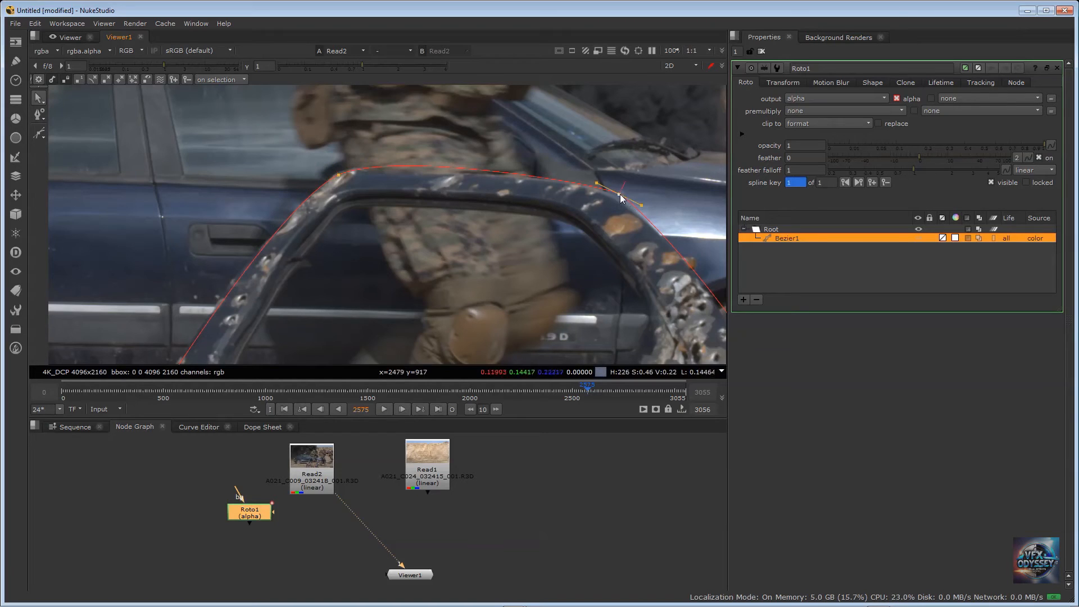
{"action": "left_click", "coordinate": [339, 174]}
{"action": "left_click_drag", "start_coordinate": [339, 175], "coordinate": [339, 173]}
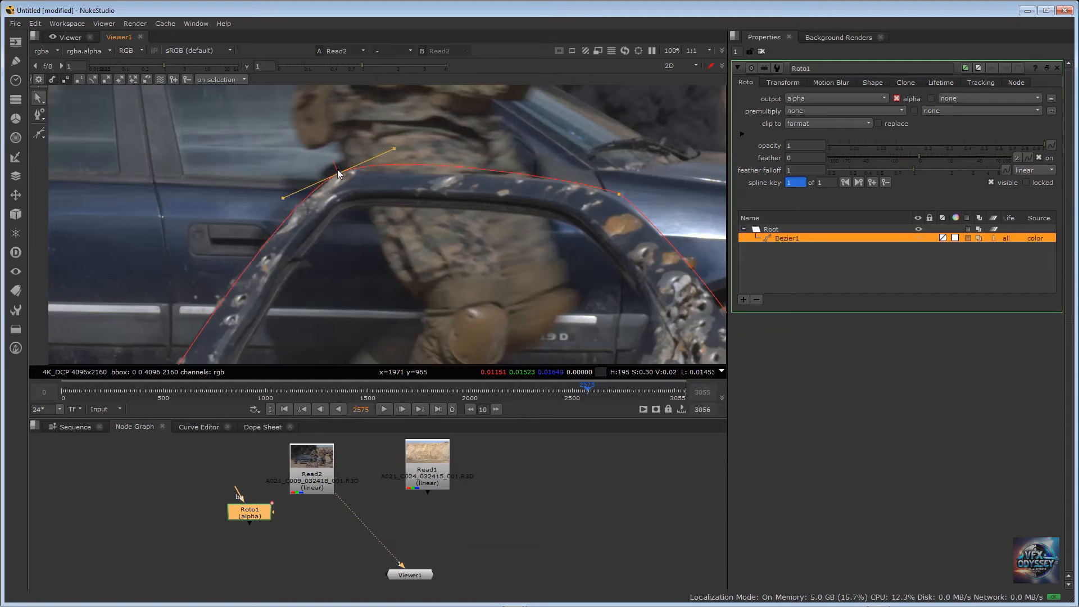
Step: Pull the feather outward from the upper-left point of the door's shape, and move Roto1 away from Read2 in the node graph
{"action": "left_click_drag", "start_coordinate": [339, 173], "coordinate": [325, 149], "text": "ctrl"}
{"action": "left_click_drag", "start_coordinate": [238, 498], "coordinate": [360, 530]}
{"action": "left_click_drag", "start_coordinate": [24, 498], "coordinate": [196, 489]}
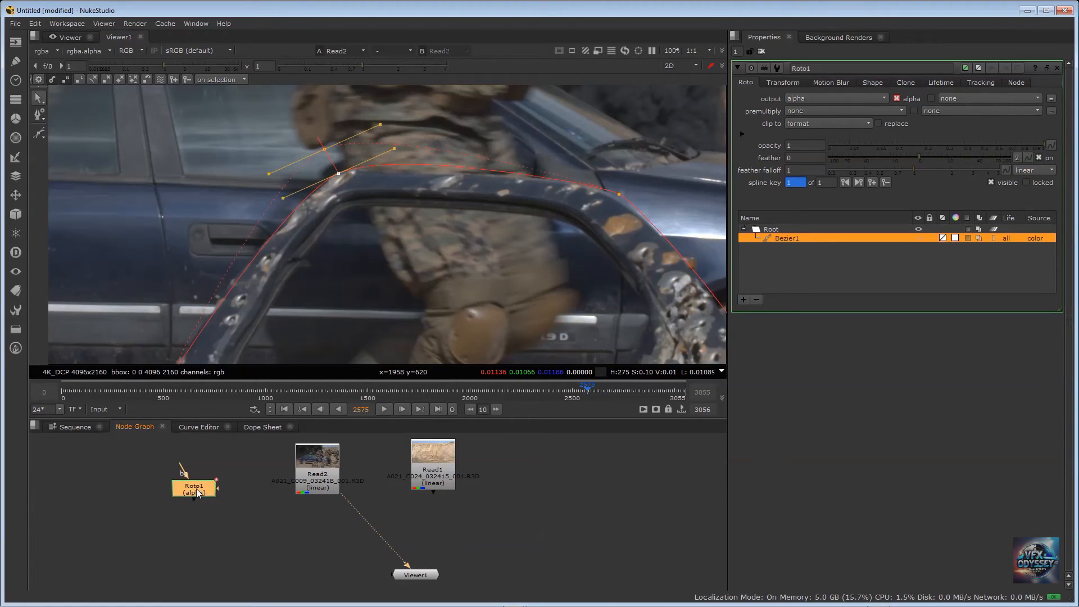
Step: Connect Roto1 to the viewer's second input and display its alpha channel with the whole door matte in view
{"action": "key", "text": "2"}
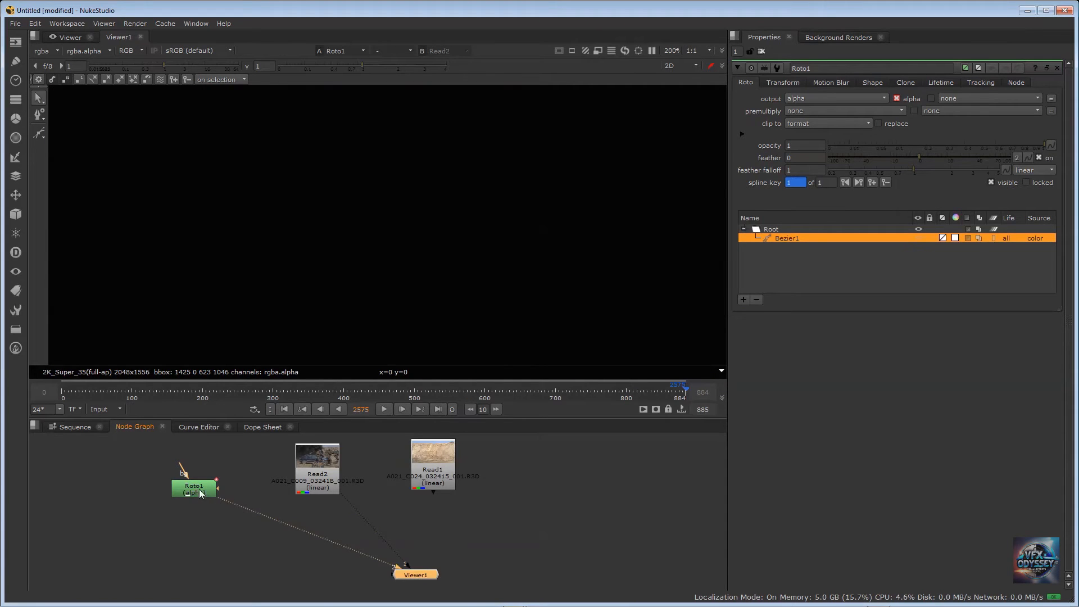
{"action": "left_click_drag", "start_coordinate": [199, 489], "coordinate": [211, 488]}
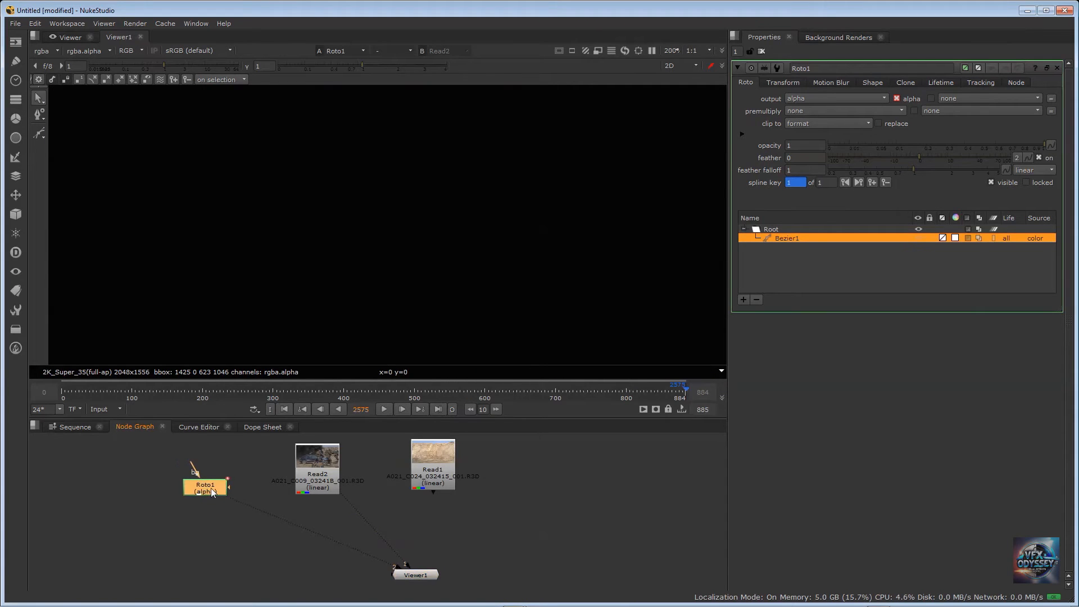
{"action": "left_click", "coordinate": [129, 52]}
{"action": "left_click", "coordinate": [141, 104]}
{"action": "scroll", "coordinate": [246, 209], "scroll_direction": "down", "scroll_amount": 8}
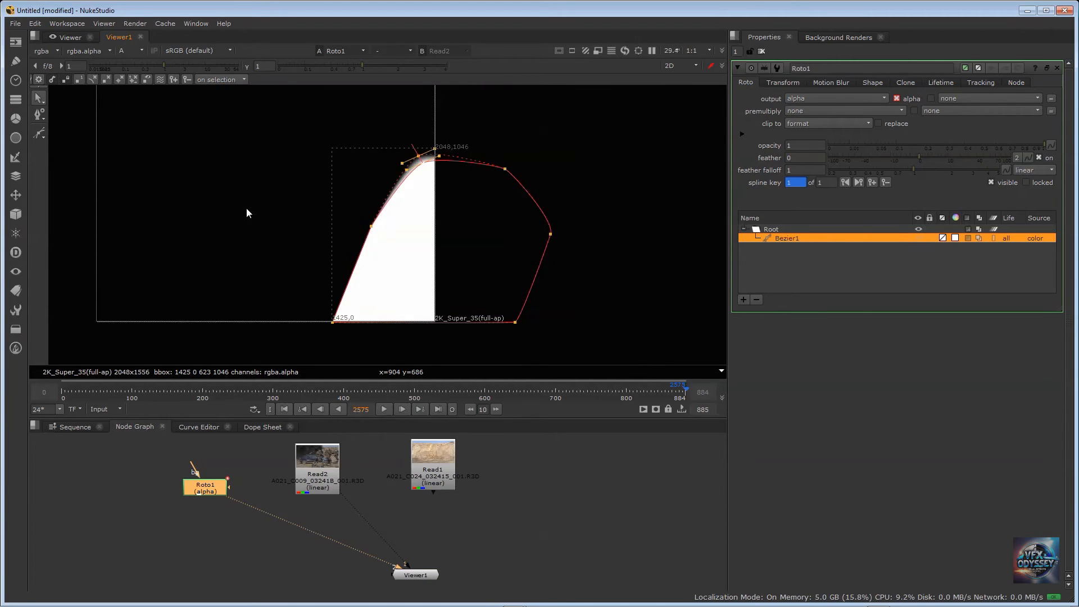
{"action": "scroll", "coordinate": [247, 209], "scroll_direction": "down", "scroll_amount": 1}
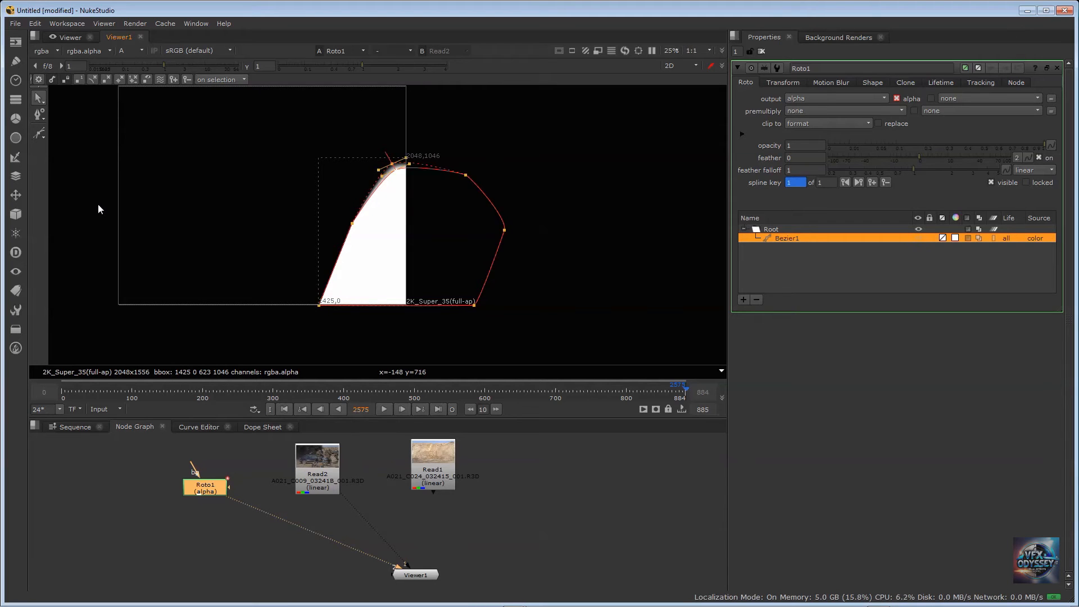
{"action": "key", "text": "f"}
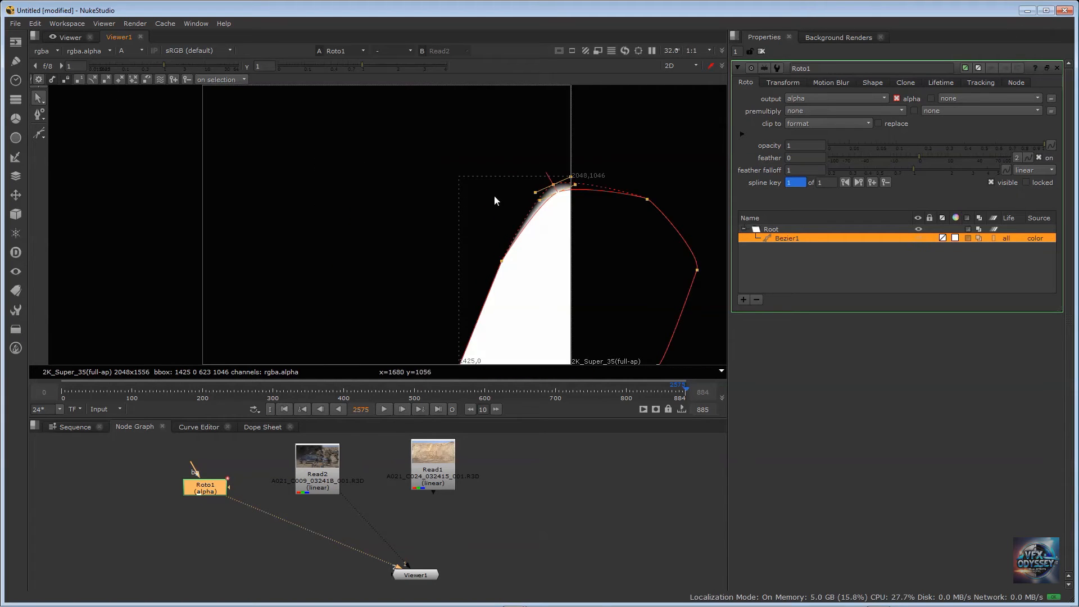
{"action": "scroll", "coordinate": [492, 200], "scroll_direction": "down", "scroll_amount": 3}
{"action": "middle_click_drag", "start_coordinate": [586, 181], "coordinate": [431, 185]}
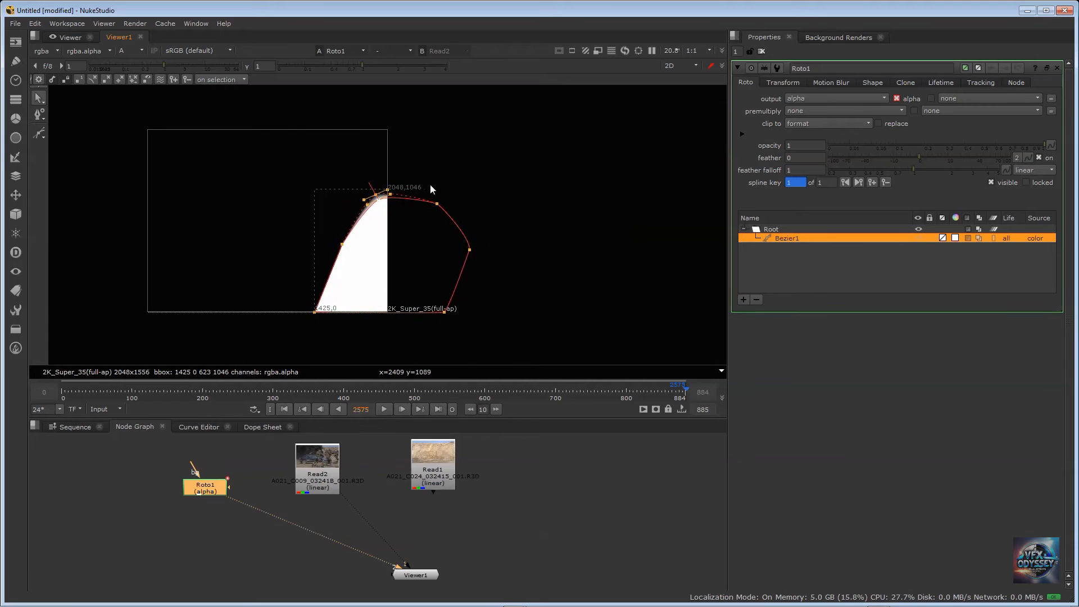
Step: Move Roto1 below Read2 and widen the feather at the upper-left point of the door's matte by moving its feather point farther out
{"action": "left_click_drag", "start_coordinate": [190, 489], "coordinate": [193, 481]}
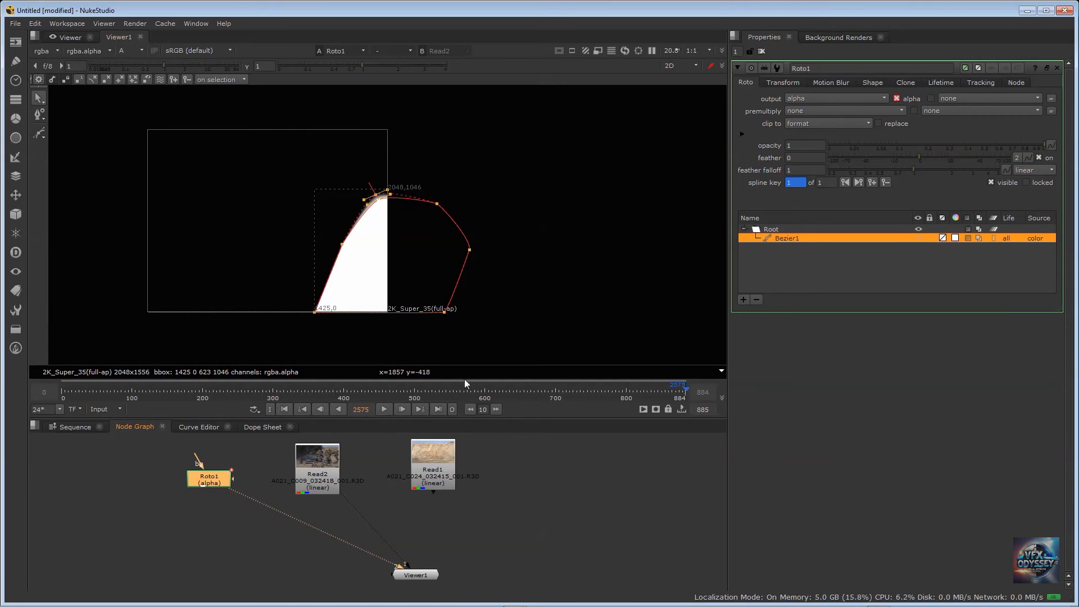
{"action": "left_click", "coordinate": [311, 460]}
{"action": "left_click_drag", "start_coordinate": [211, 478], "coordinate": [286, 530]}
{"action": "scroll", "coordinate": [386, 204], "scroll_direction": "up", "scroll_amount": 10}
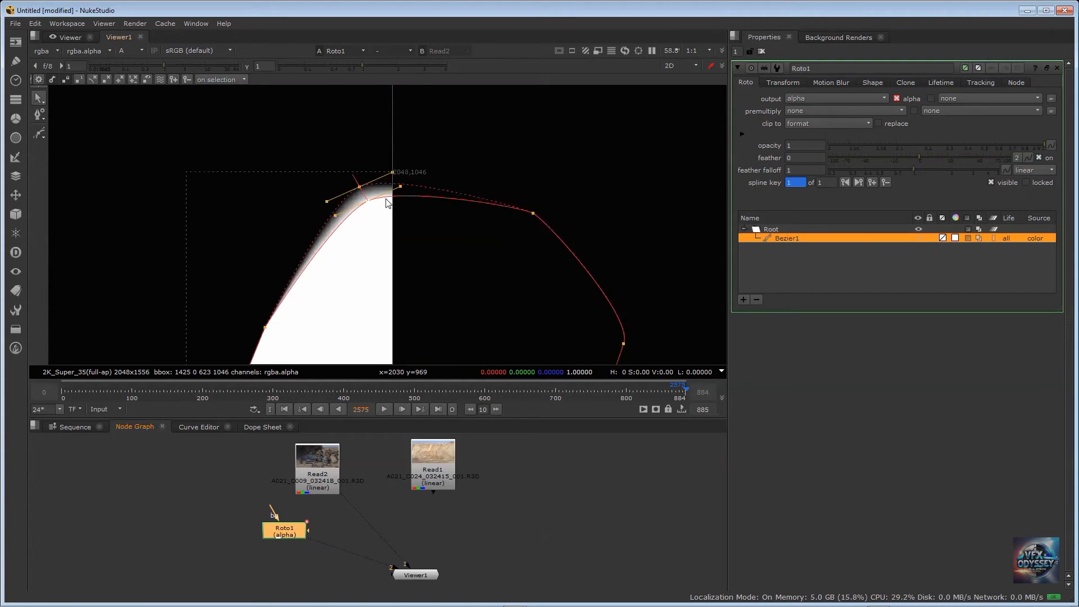
{"action": "scroll", "coordinate": [386, 204], "scroll_direction": "down", "scroll_amount": 2}
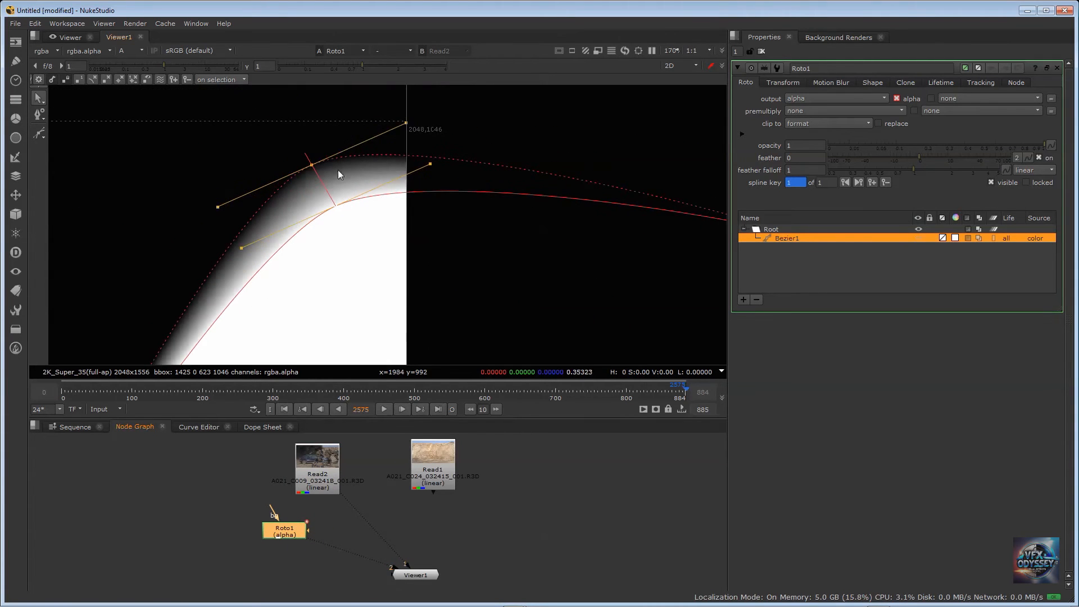
{"action": "left_click_drag", "start_coordinate": [312, 167], "coordinate": [305, 144]}
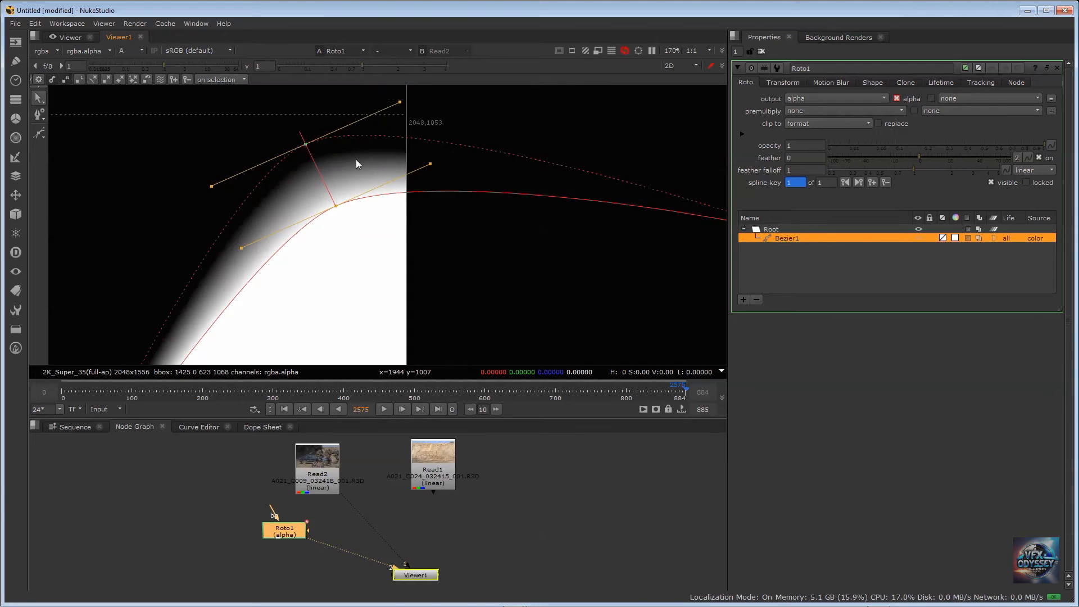
Step: Try a feather value of -6 on the Bezier1 shape, and reset the feather to 0
{"action": "left_click", "coordinate": [799, 159]}
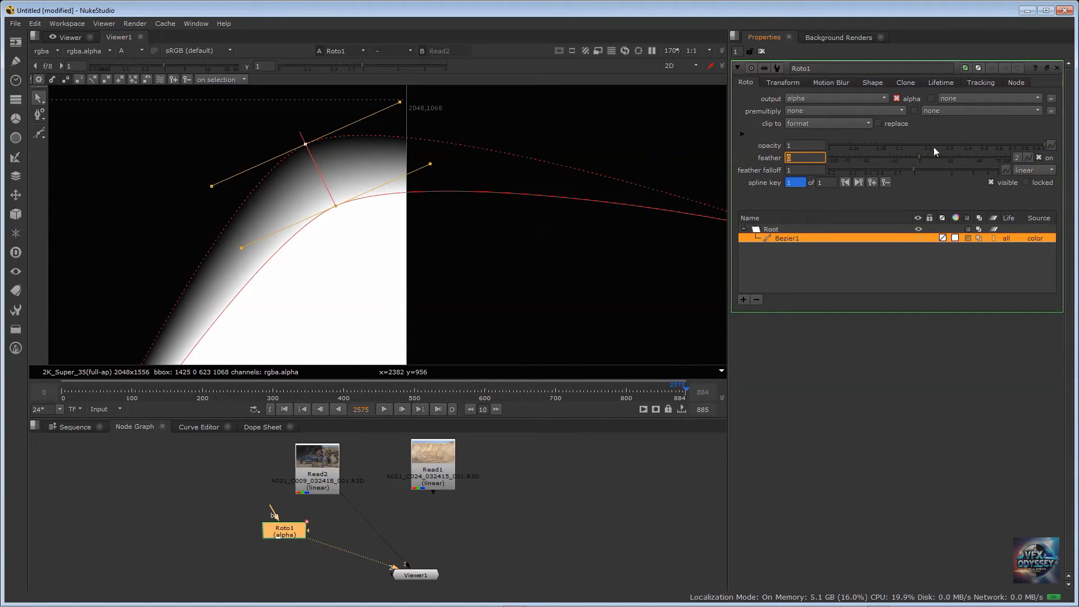
{"action": "mouse_move", "coordinate": [920, 156]}
{"action": "left_mouse_down"}
{"action": "mouse_move", "coordinate": [980, 150]}
{"action": "mouse_move", "coordinate": [910, 170]}
{"action": "mouse_move", "coordinate": [913, 156]}
{"action": "mouse_move", "coordinate": [868, 159]}
{"action": "mouse_move", "coordinate": [908, 153]}
{"action": "left_mouse_up"}
{"action": "double_click", "coordinate": [801, 157]}
{"action": "type", "text": "-6"}
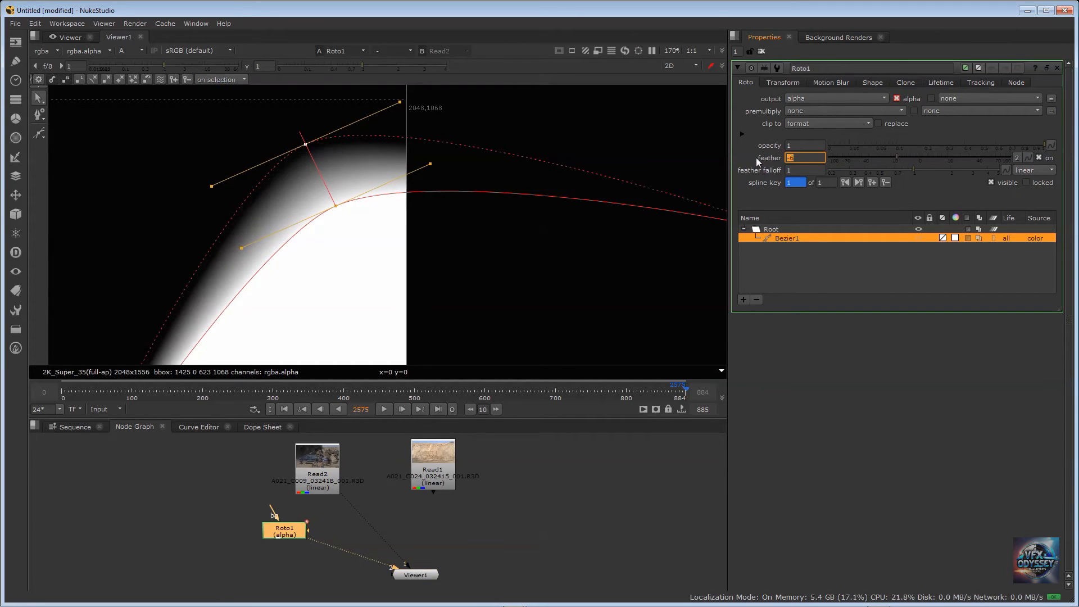
{"action": "type", "text": "0"}
{"action": "key", "text": "Return"}
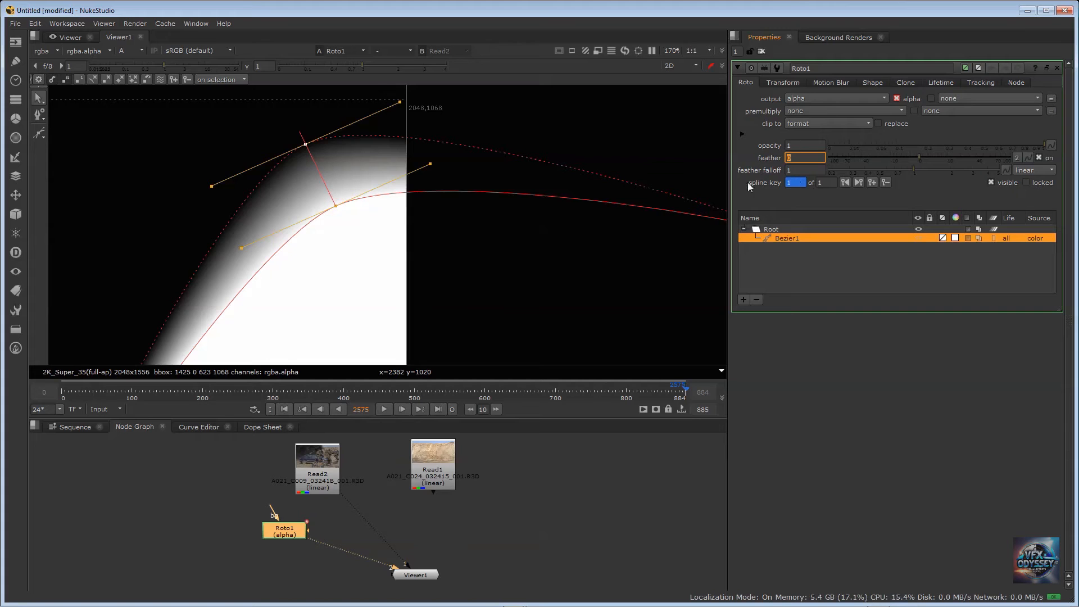
Step: Set the feather falloff of the Bezier1 shape to 1.2
{"action": "mouse_move", "coordinate": [915, 169]}
{"action": "left_mouse_down"}
{"action": "mouse_move", "coordinate": [958, 167]}
{"action": "mouse_move", "coordinate": [911, 178]}
{"action": "mouse_move", "coordinate": [922, 172]}
{"action": "left_mouse_up"}
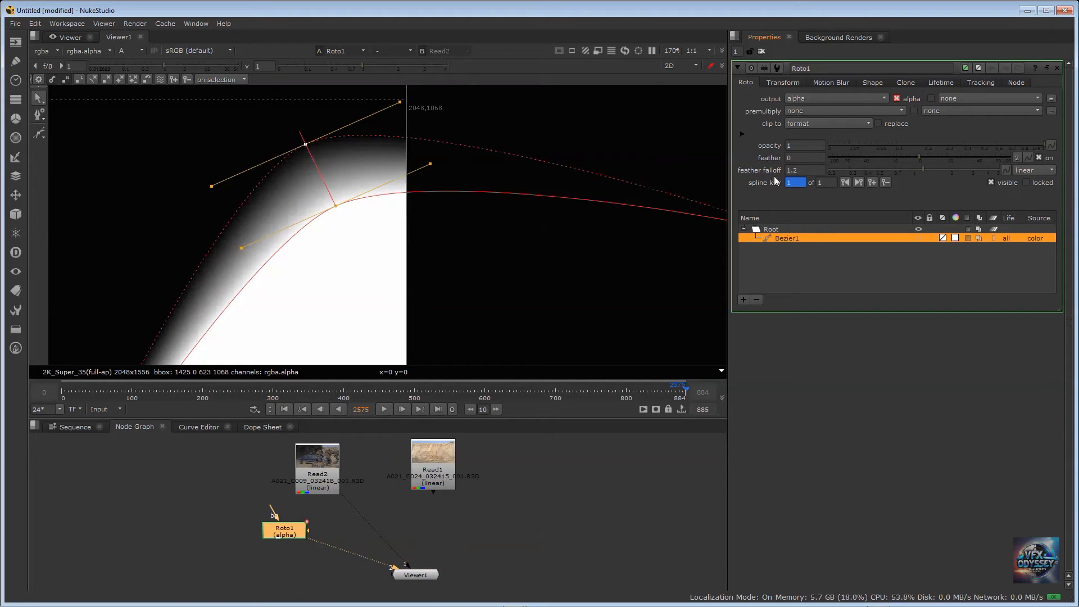
Step: Set the feather falloff of the Bezier1 shape to 1
{"action": "double_click", "coordinate": [804, 169]}
{"action": "type", "text": "1"}
{"action": "key", "text": "Return"}
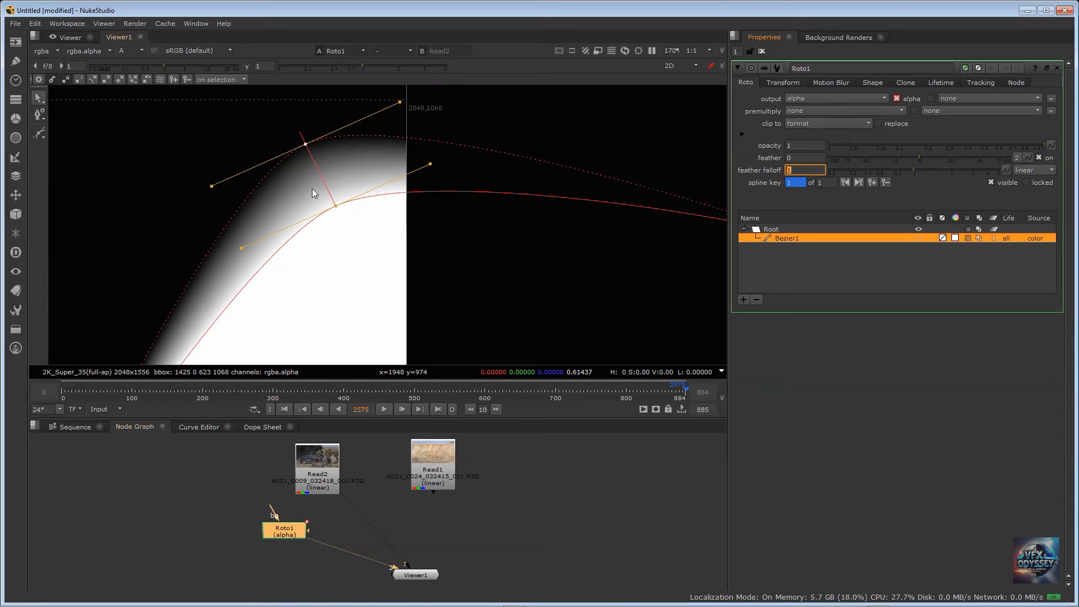
Step: Display the Read2 footage in RGB in the viewer and inspect the feather along the door's upper edge
{"action": "left_click", "coordinate": [321, 485]}
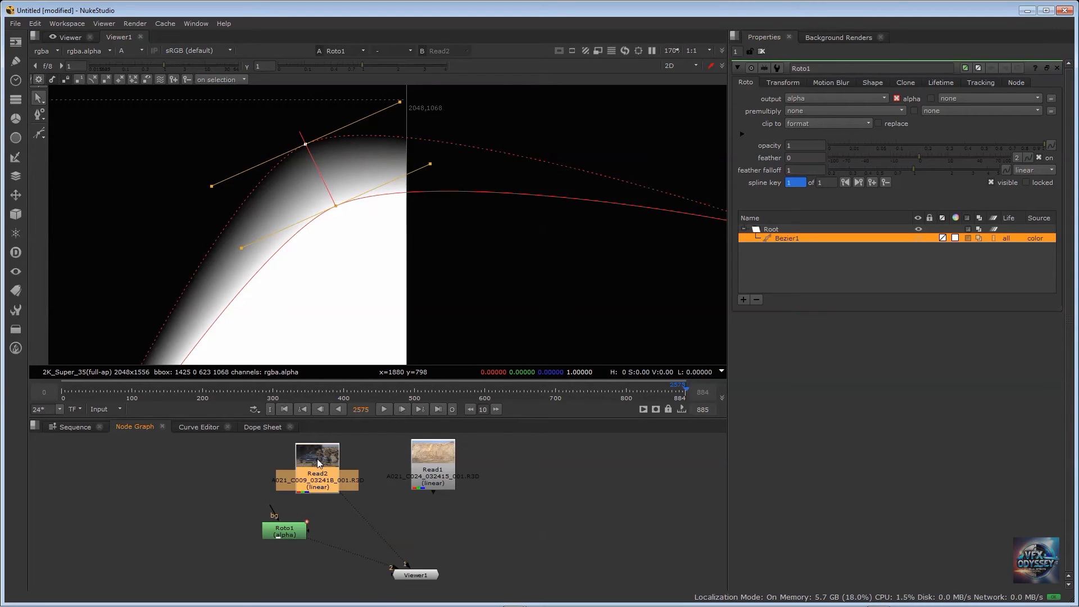
{"action": "key", "text": "1"}
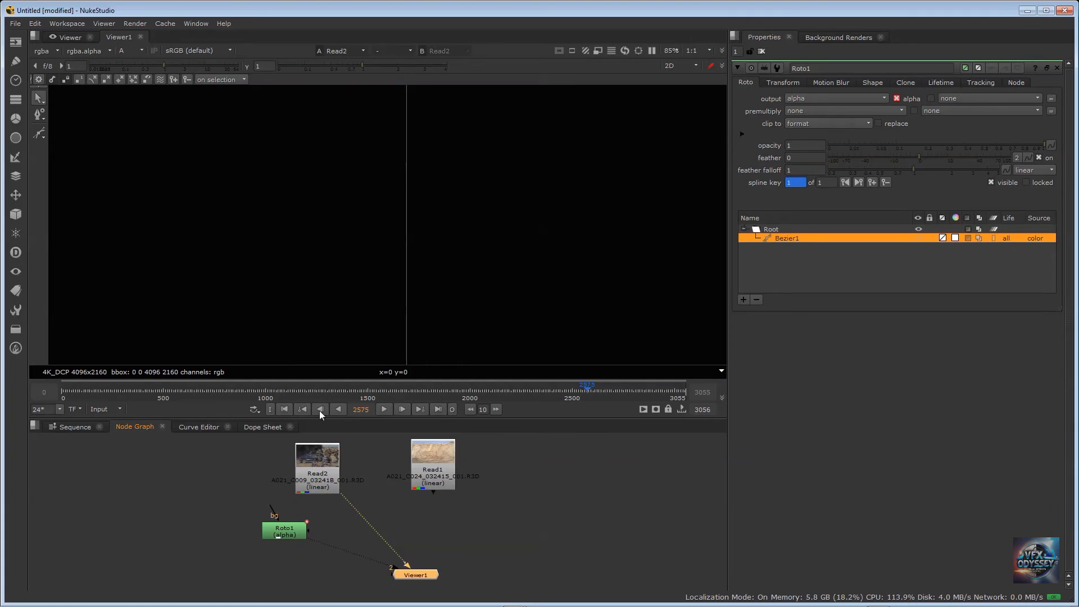
{"action": "key", "text": "f"}
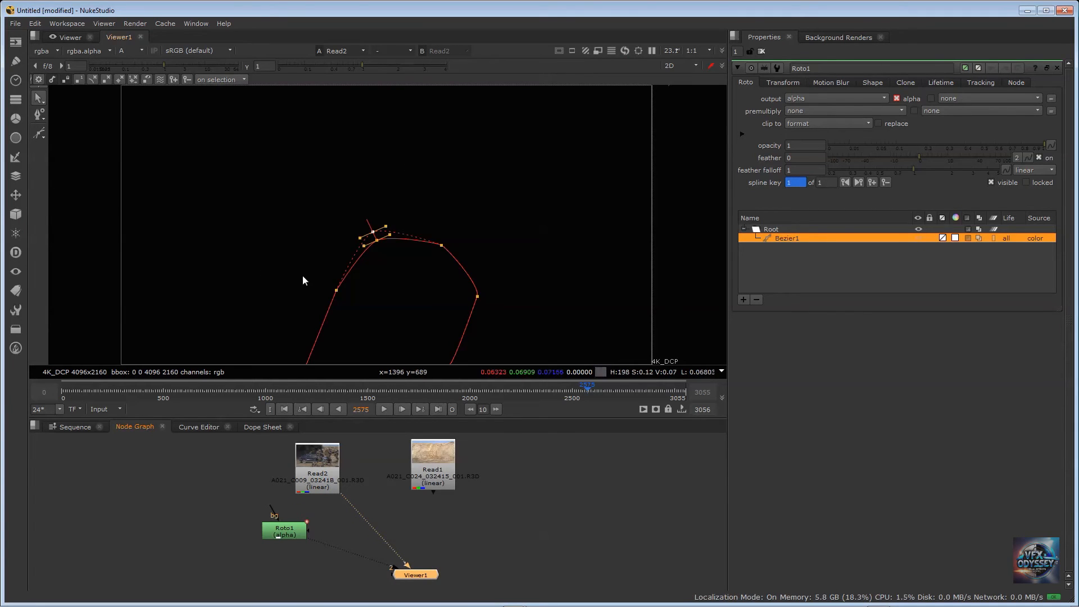
{"action": "left_click", "coordinate": [141, 50]}
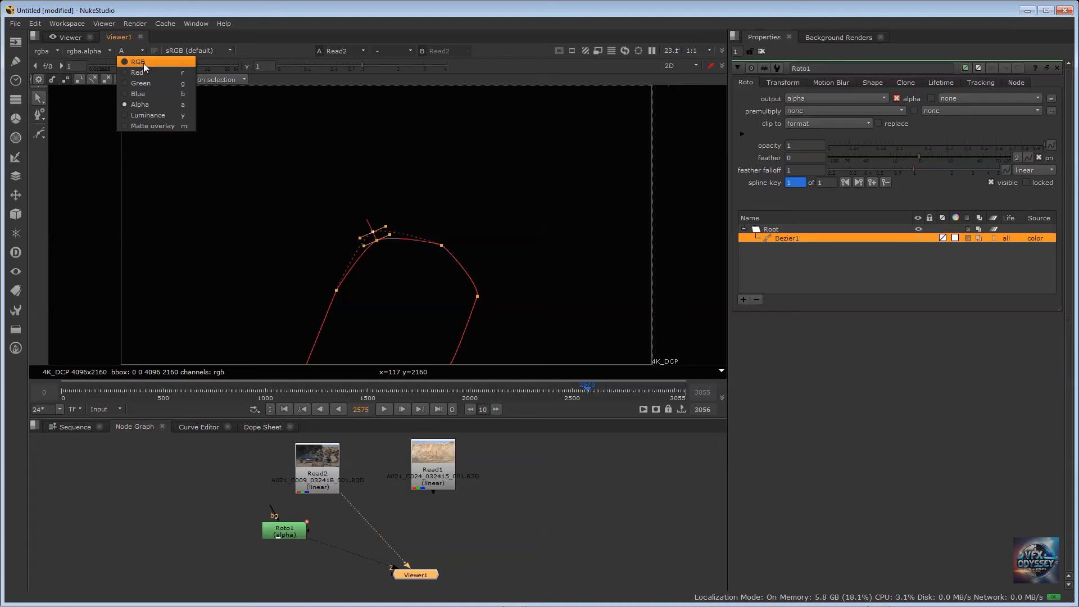
{"action": "left_click", "coordinate": [144, 63]}
{"action": "scroll", "coordinate": [358, 216], "scroll_direction": "up", "scroll_amount": 5}
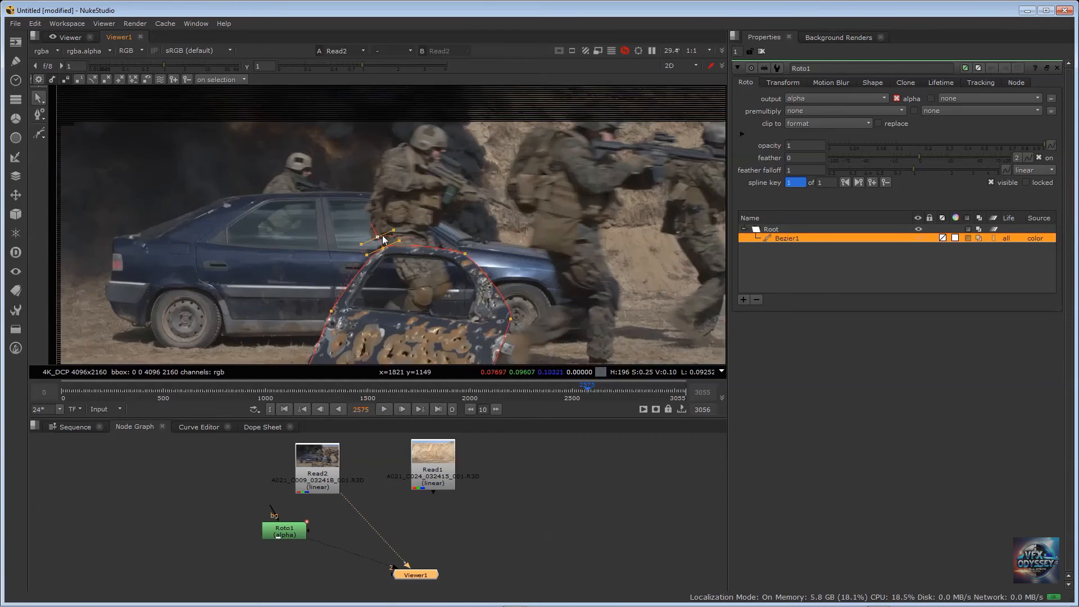
{"action": "scroll", "coordinate": [477, 265], "scroll_direction": "up", "scroll_amount": 2}
{"action": "scroll", "coordinate": [477, 266], "scroll_direction": "up", "scroll_amount": 2}
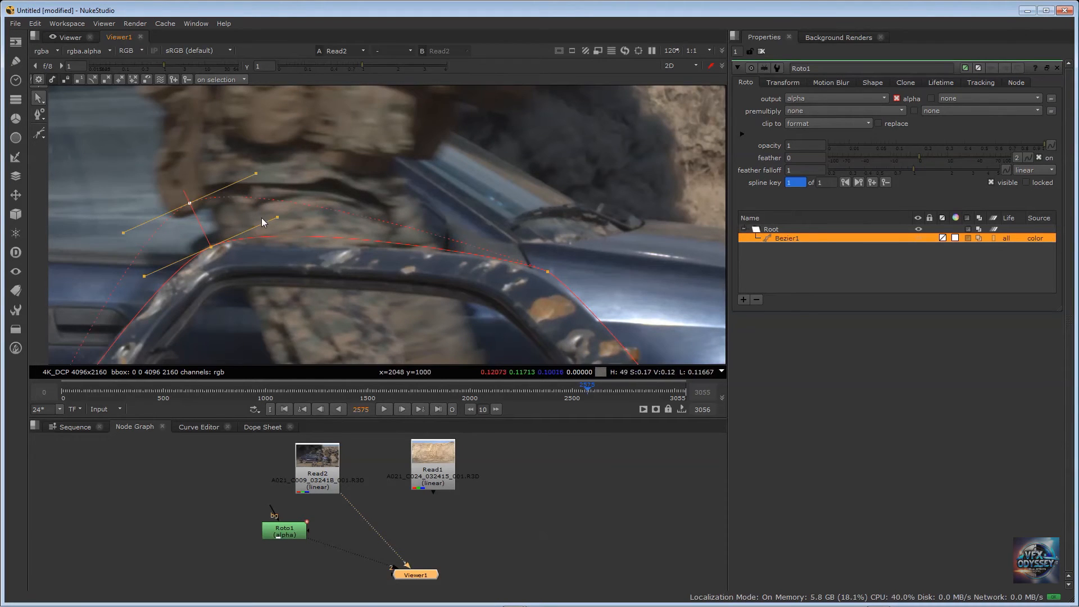
{"action": "scroll", "coordinate": [263, 221], "scroll_direction": "down", "scroll_amount": 3}
{"action": "left_click", "coordinate": [45, 139]}
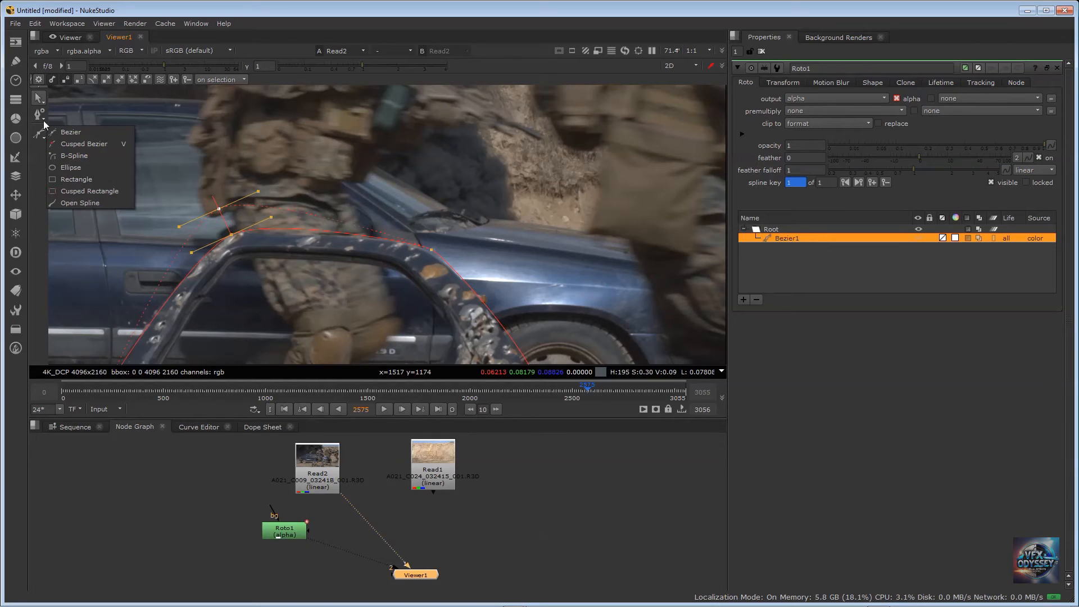
{"action": "left_click", "coordinate": [42, 120]}
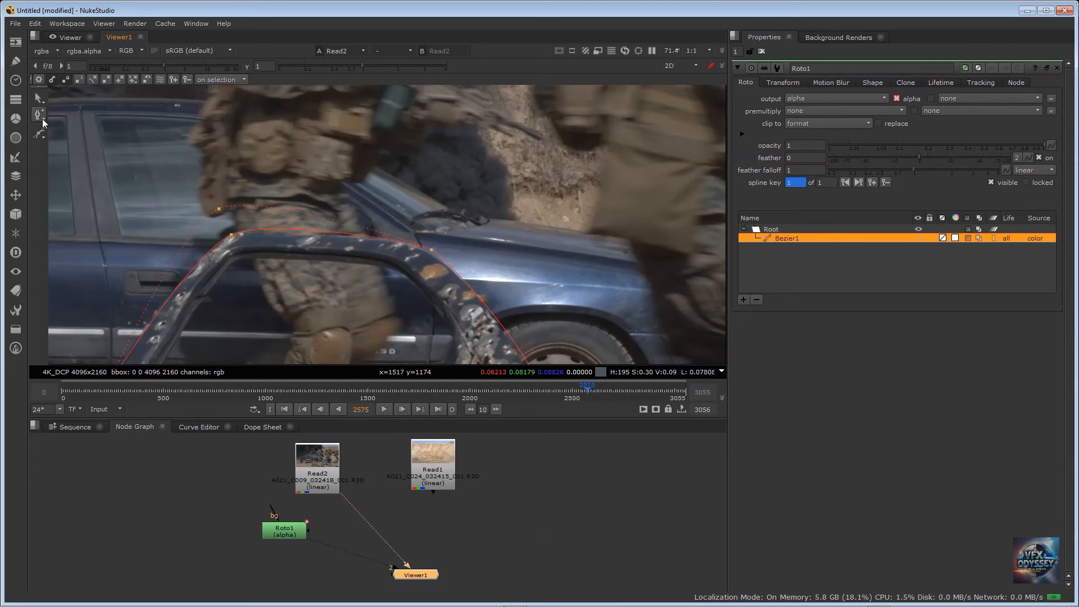
{"action": "left_click", "coordinate": [42, 118]}
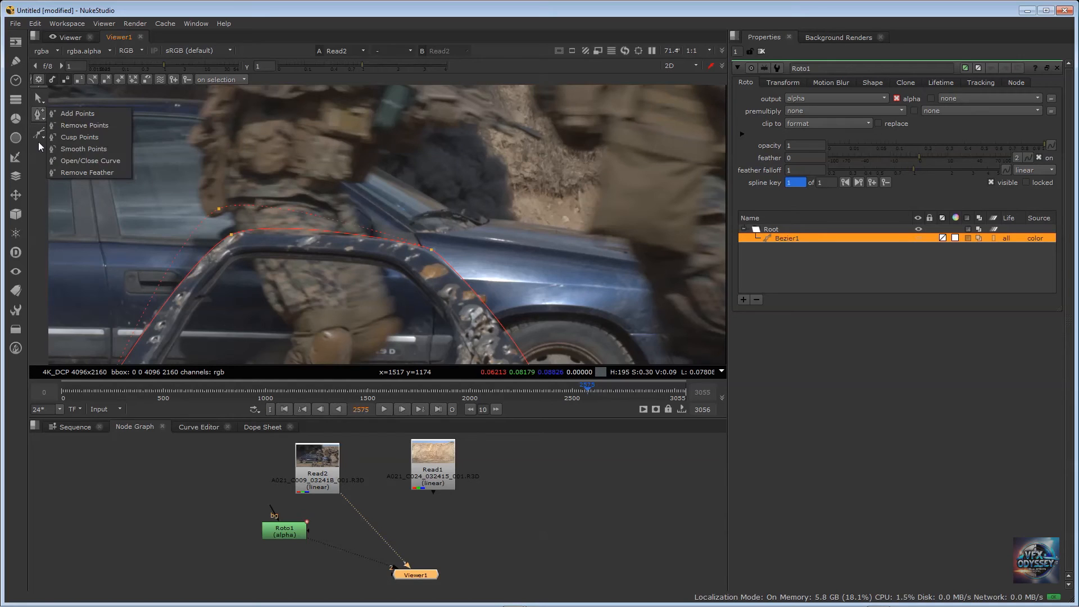
{"action": "left_click", "coordinate": [38, 142]}
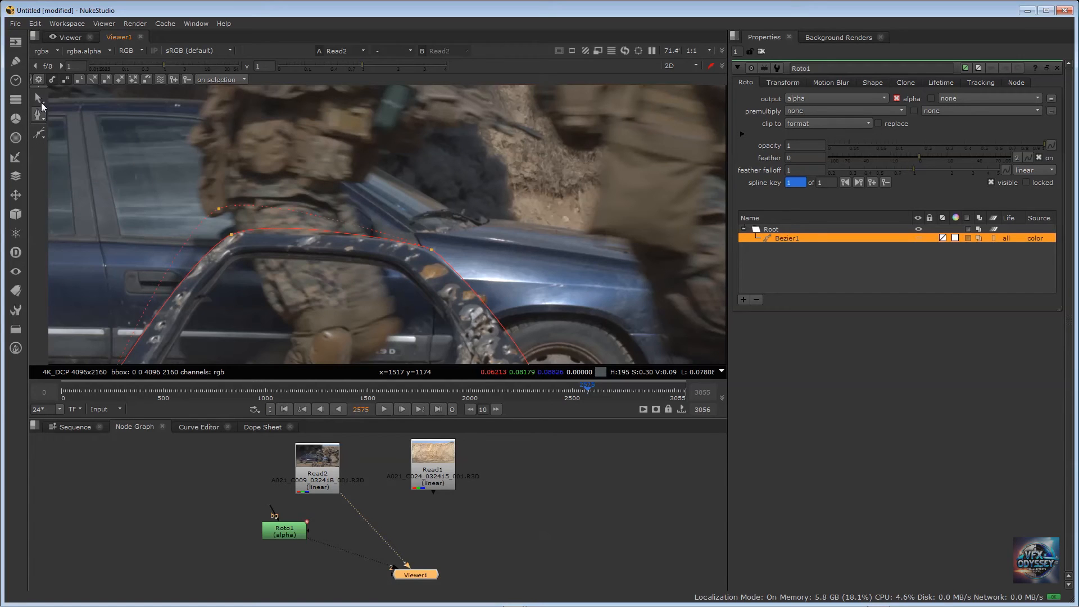
Step: With the Select Feather Points tool, select the feather points along the door's top edge and shift them together to the right
{"action": "left_click", "coordinate": [42, 101]}
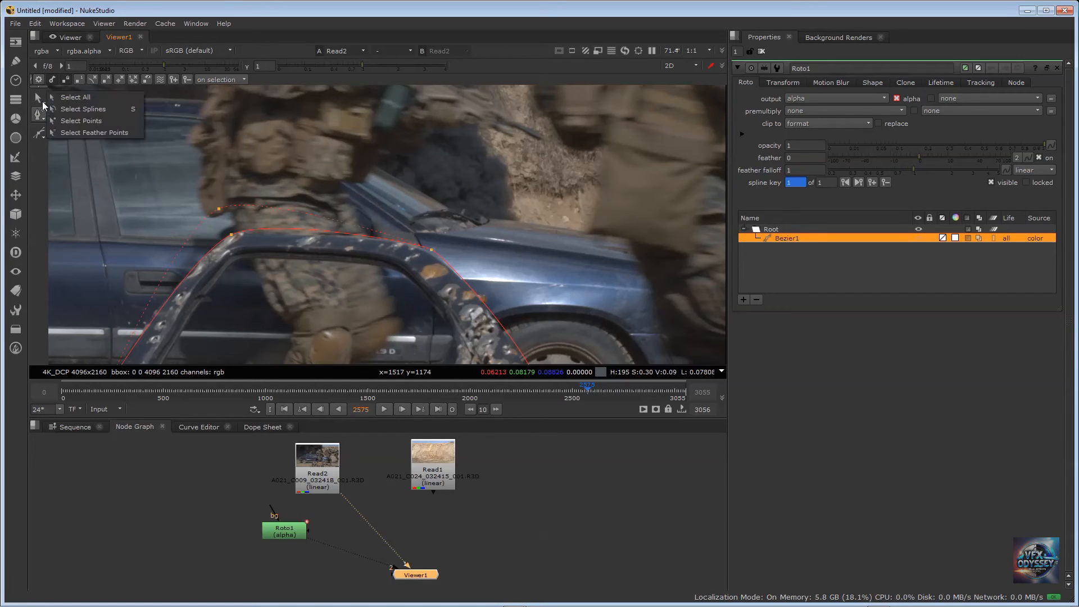
{"action": "left_click", "coordinate": [69, 133]}
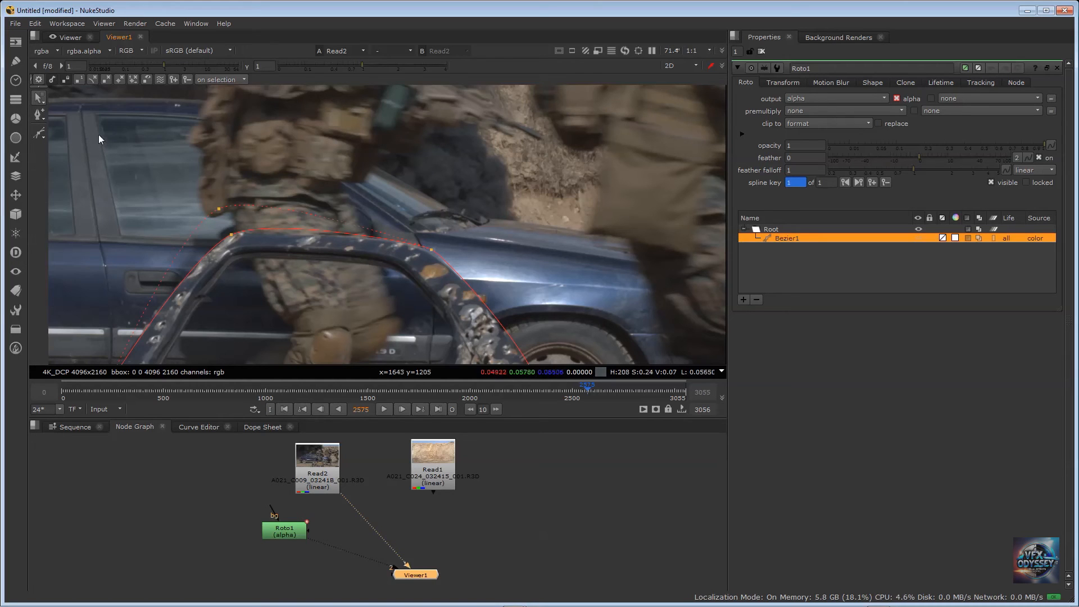
{"action": "left_click_drag", "start_coordinate": [161, 161], "coordinate": [466, 366]}
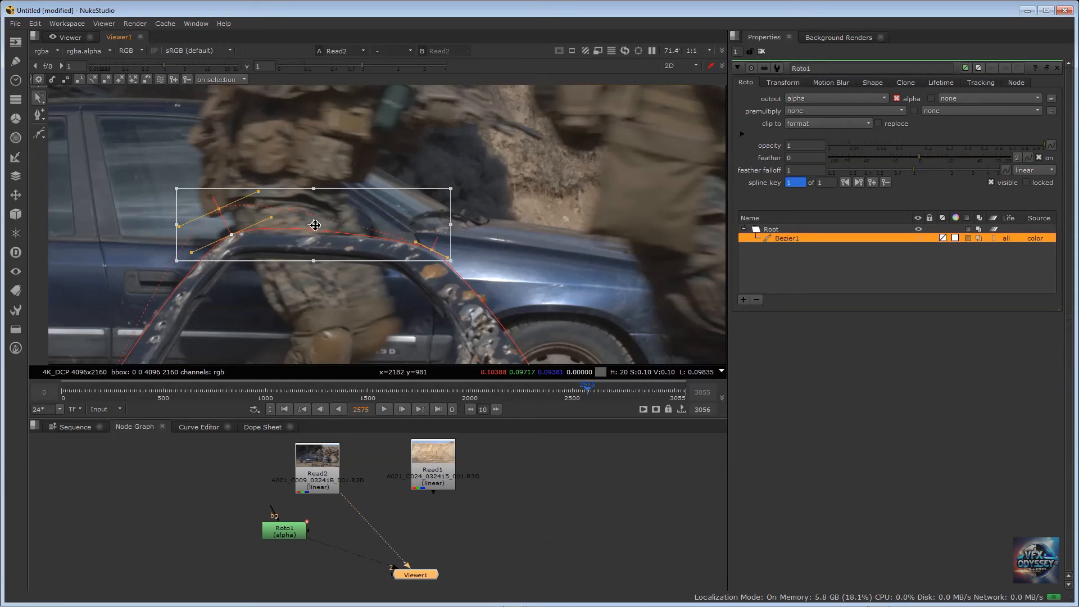
{"action": "left_click_drag", "start_coordinate": [315, 224], "coordinate": [354, 230]}
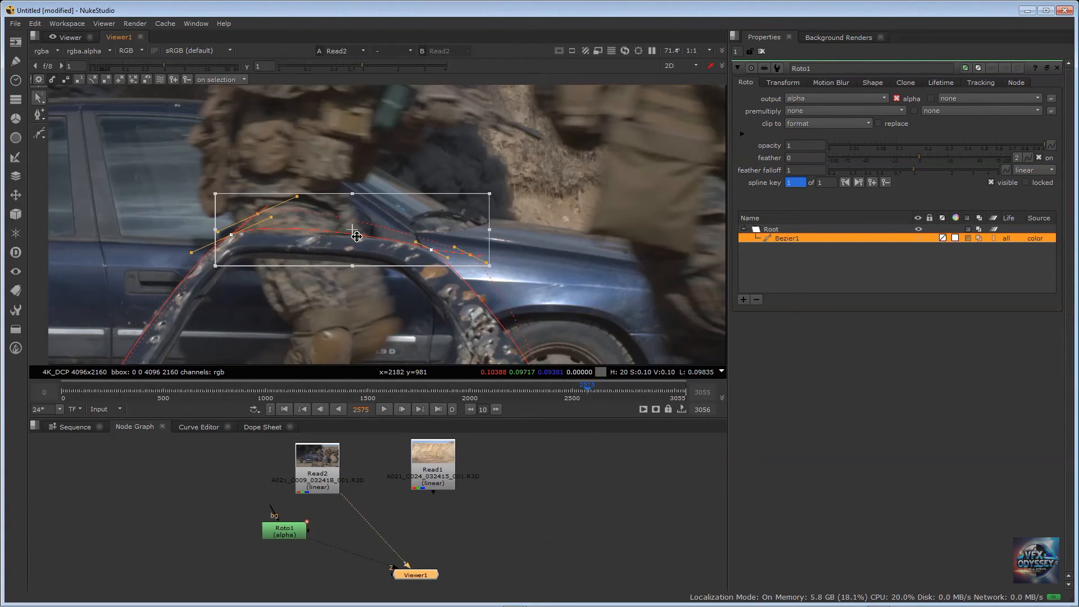
Step: Display Roto1's alpha channel in the viewer with the whole shape in view, and clear the point selection
{"action": "left_click", "coordinate": [285, 534]}
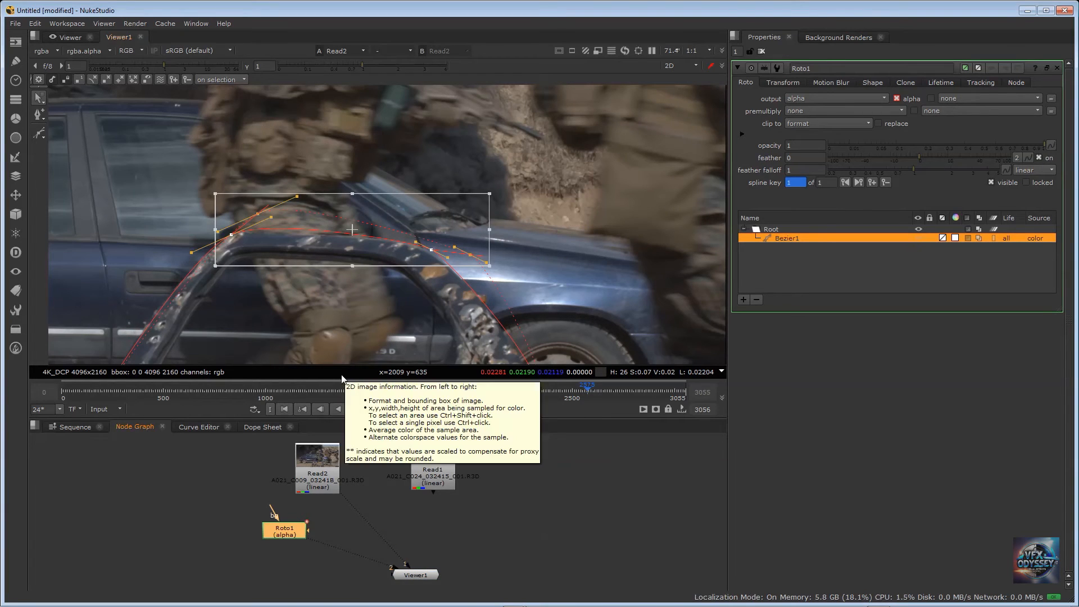
{"action": "key", "text": "1"}
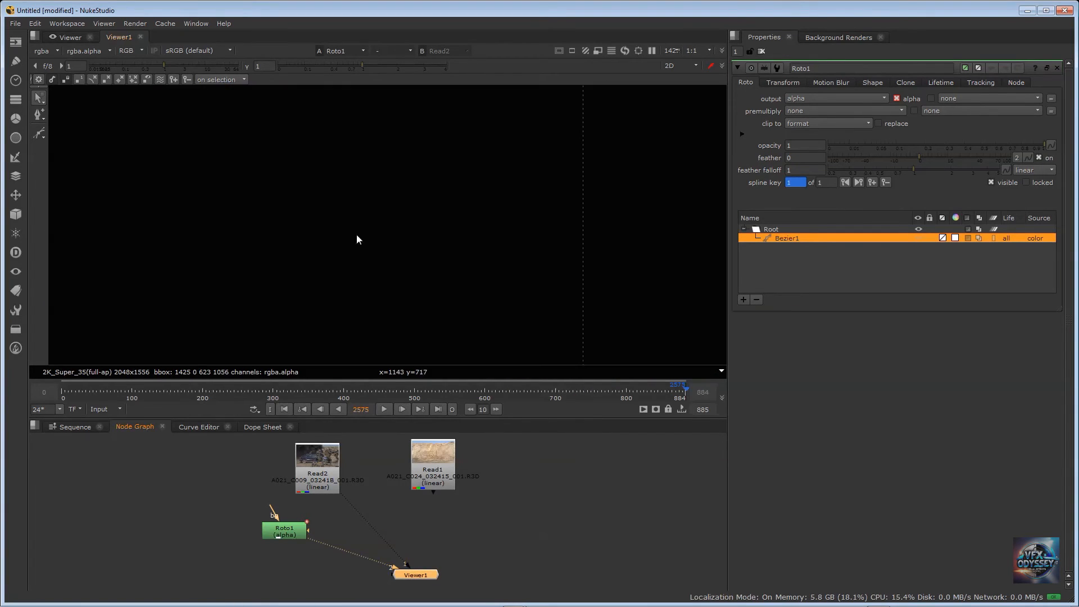
{"action": "left_click", "coordinate": [122, 54]}
{"action": "left_click", "coordinate": [137, 106]}
{"action": "key", "text": "f"}
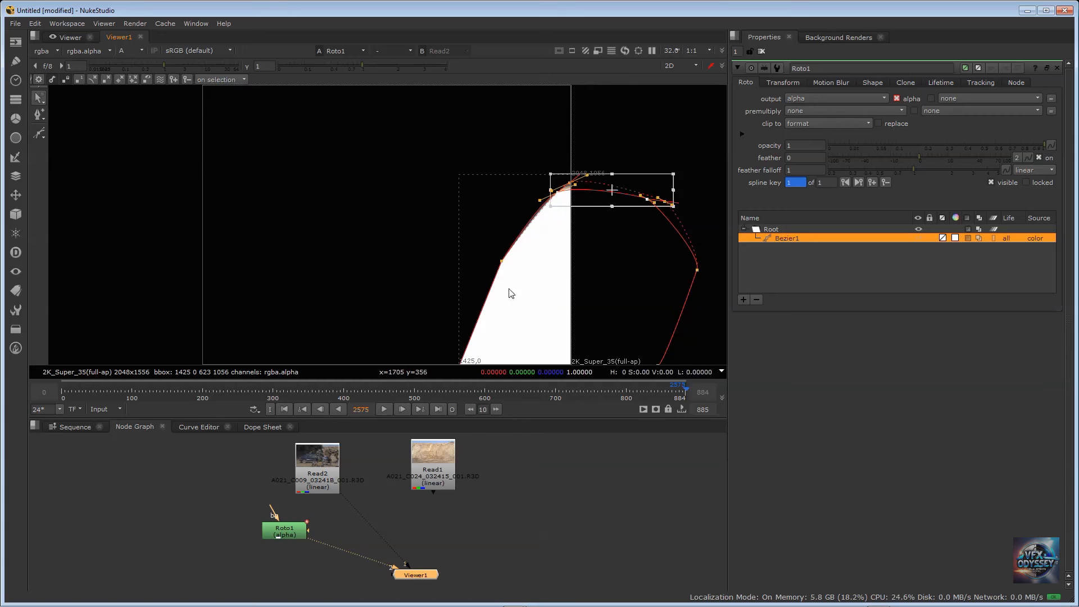
{"action": "left_click", "coordinate": [498, 275]}
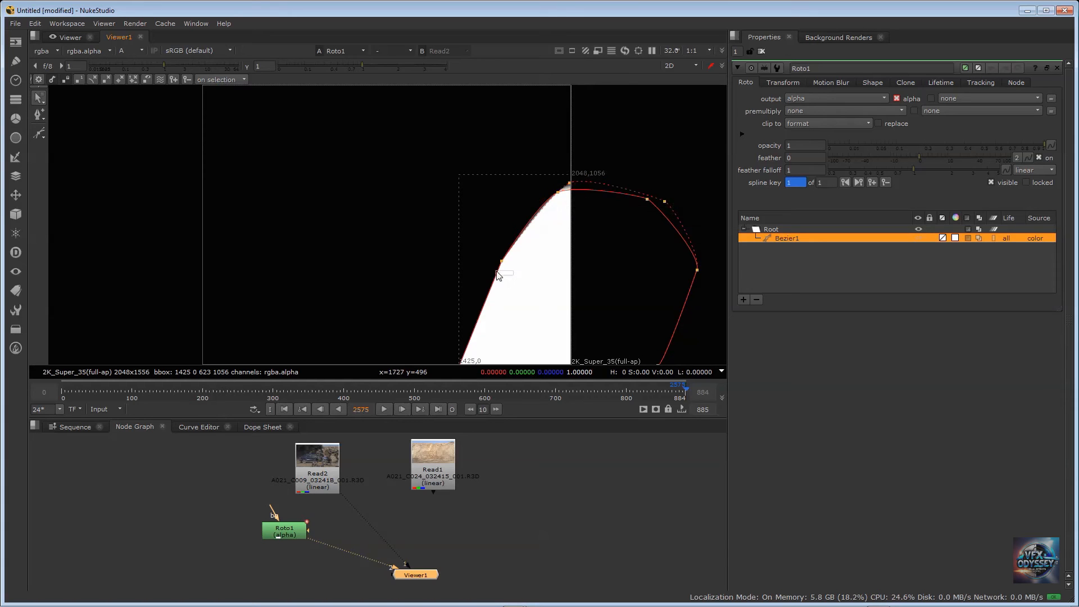
{"action": "left_click", "coordinate": [285, 531]}
{"action": "scroll", "coordinate": [434, 229], "scroll_direction": "down", "scroll_amount": 3}
{"action": "scroll", "coordinate": [434, 224], "scroll_direction": "up", "scroll_amount": 1}
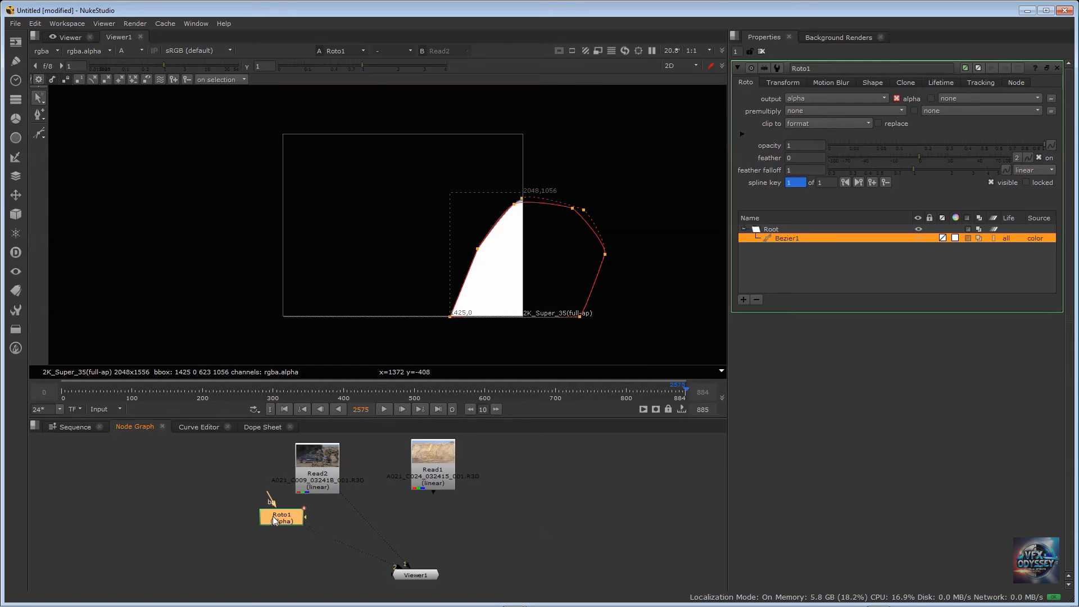
{"action": "left_click", "coordinate": [314, 464]}
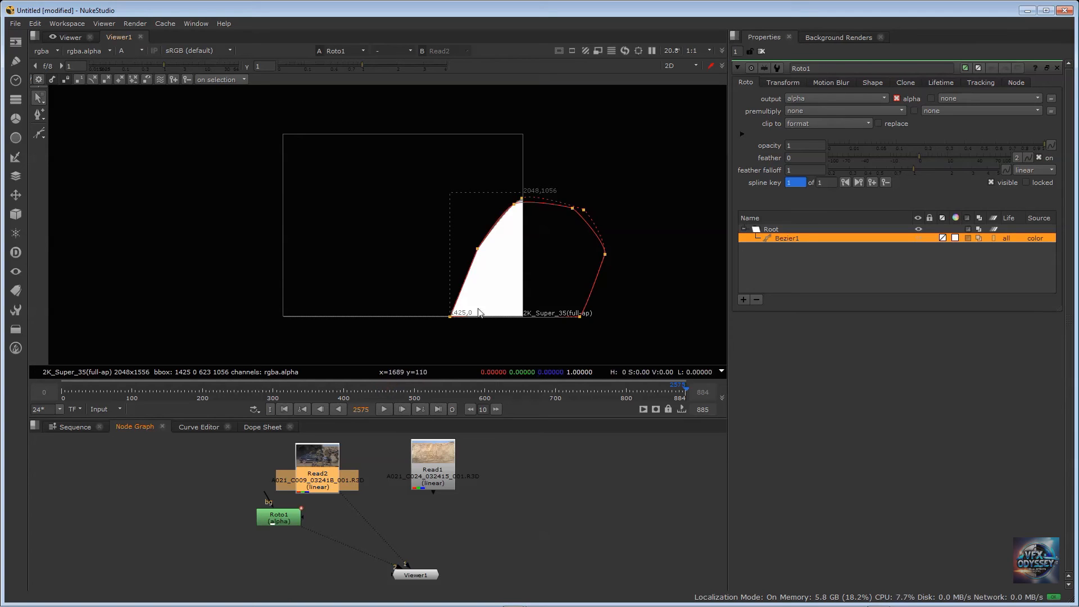
{"action": "scroll", "coordinate": [508, 157], "scroll_direction": "up", "scroll_amount": 2}
{"action": "scroll", "coordinate": [497, 180], "scroll_direction": "down", "scroll_amount": 2}
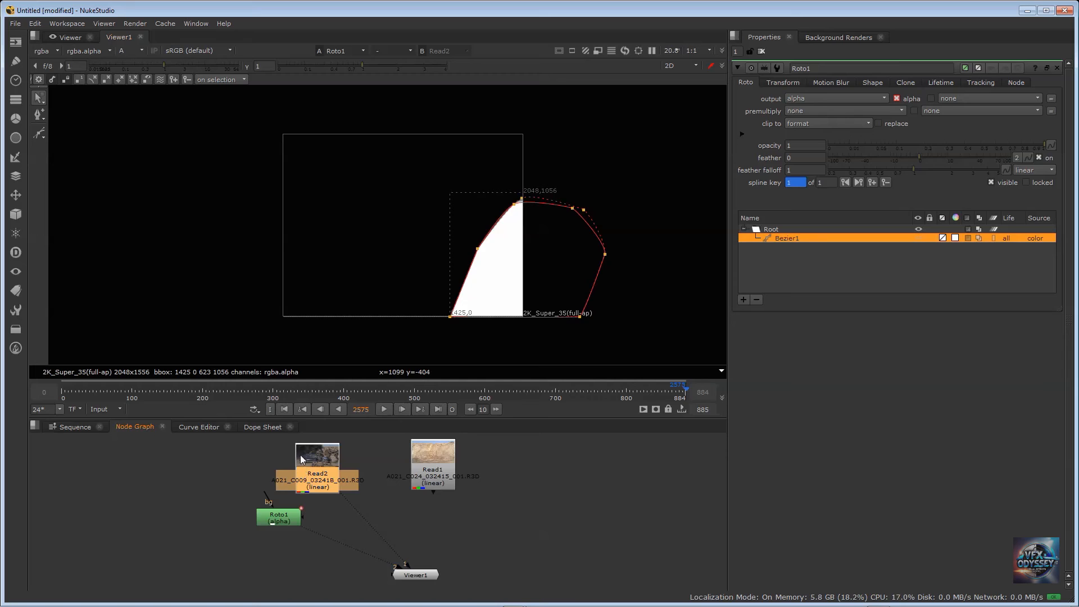
{"action": "left_click", "coordinate": [286, 521]}
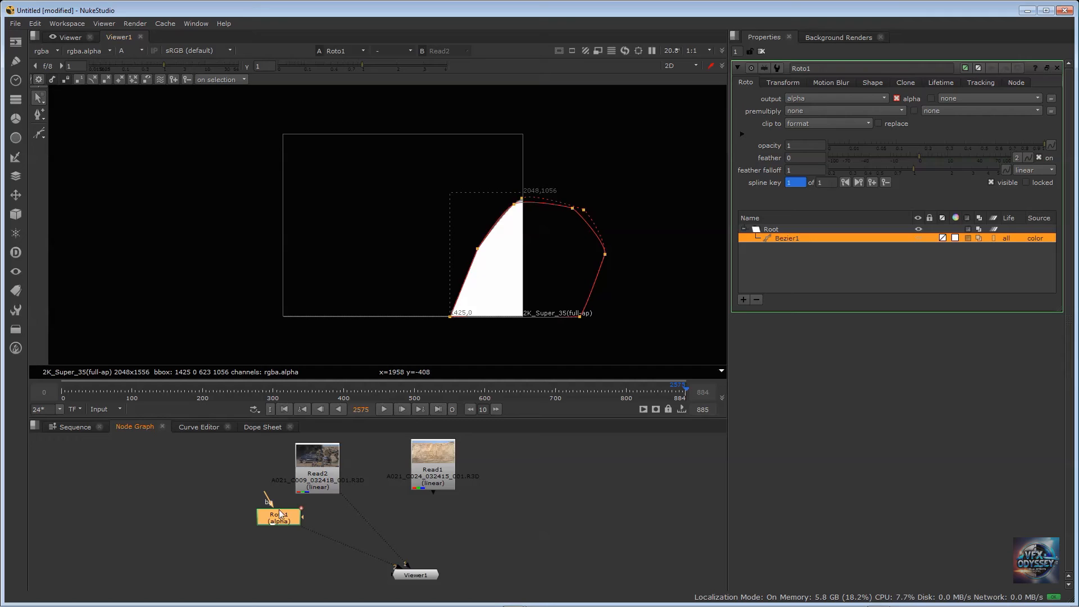
Step: Set the full size format in the project settings to 4K_DCP 4096x2160 and inspect the matte's feathered top edge
{"action": "left_click", "coordinate": [516, 498]}
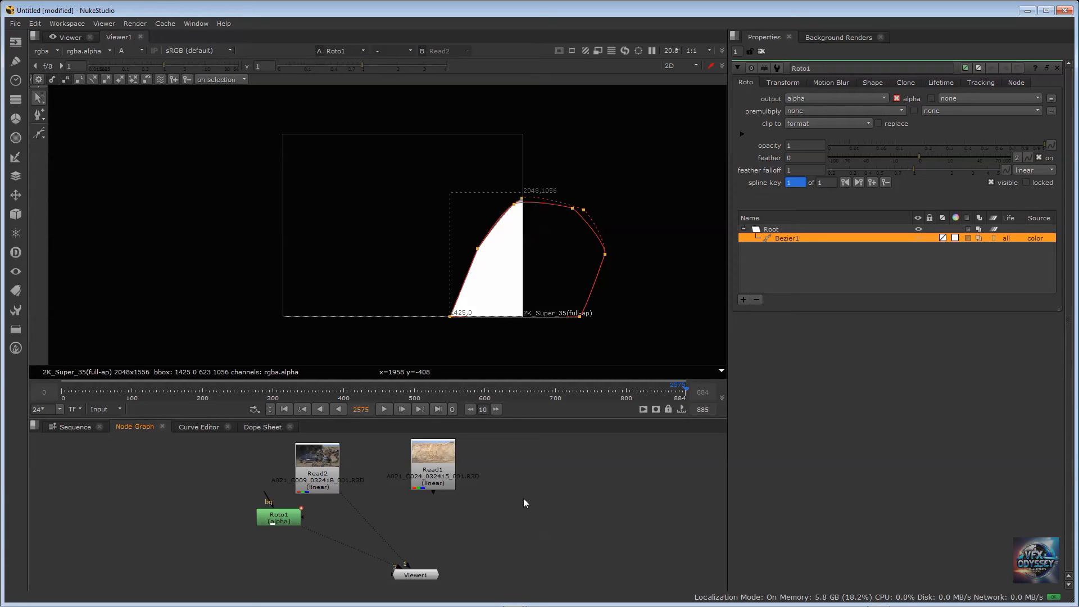
{"action": "key", "text": "s"}
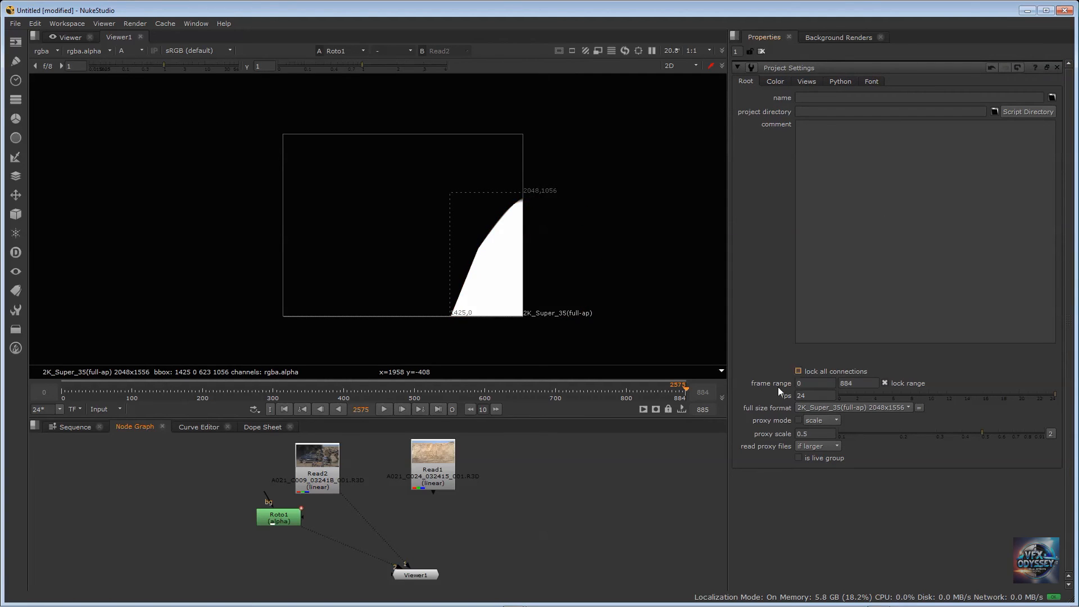
{"action": "left_click", "coordinate": [852, 409]}
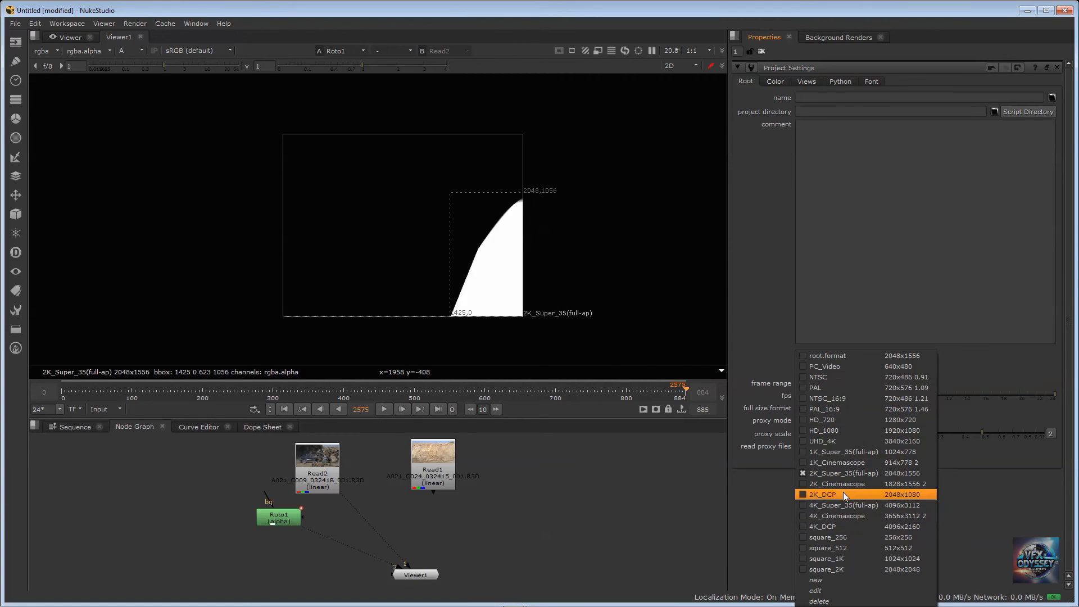
{"action": "left_click", "coordinate": [848, 526]}
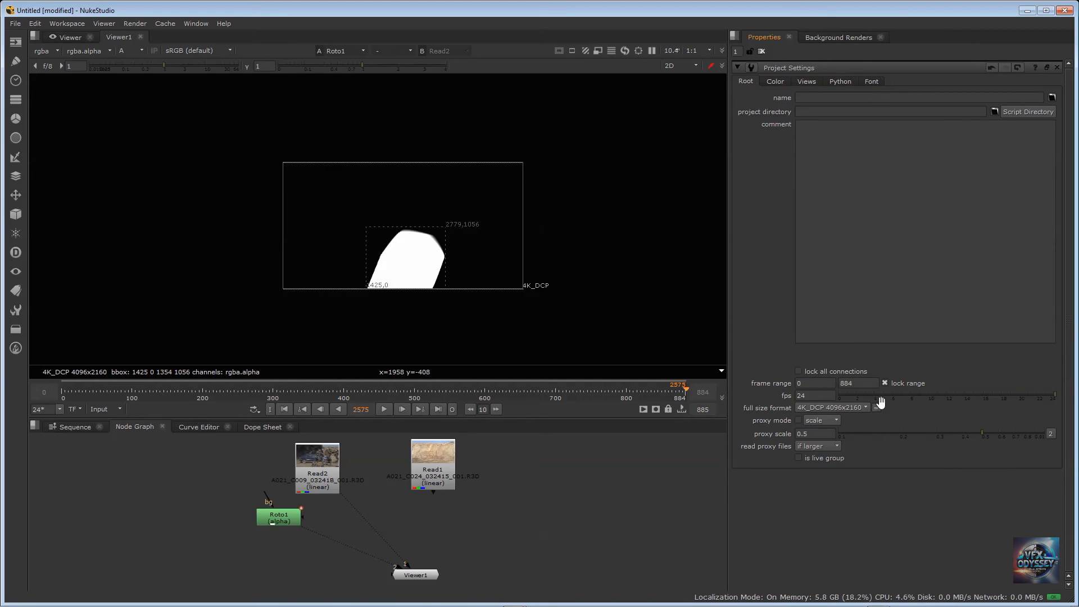
{"action": "scroll", "coordinate": [422, 240], "scroll_direction": "up", "scroll_amount": 5}
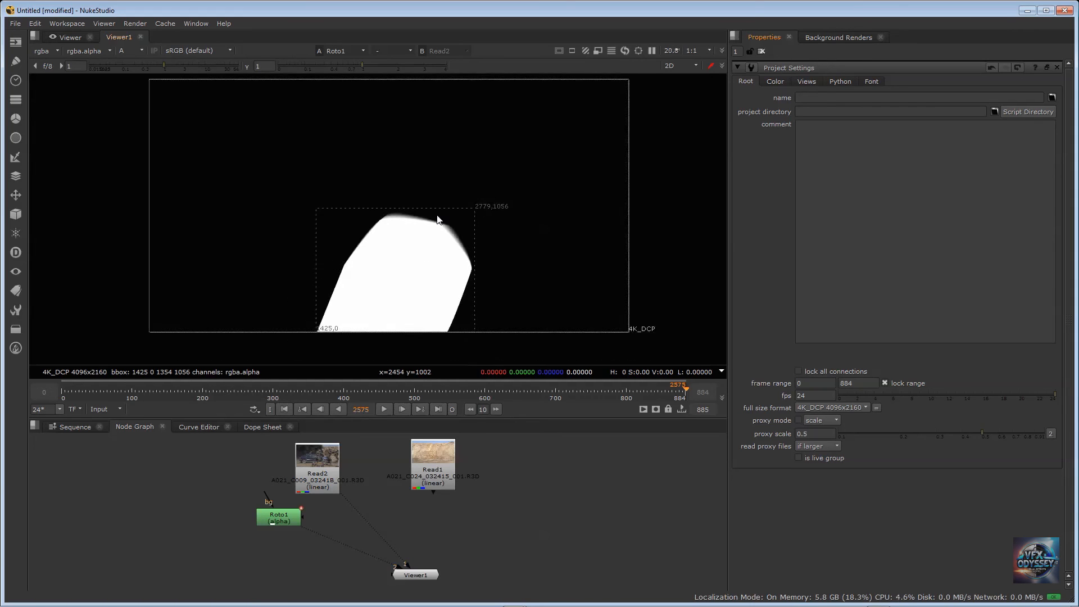
{"action": "scroll", "coordinate": [437, 215], "scroll_direction": "up", "scroll_amount": 5}
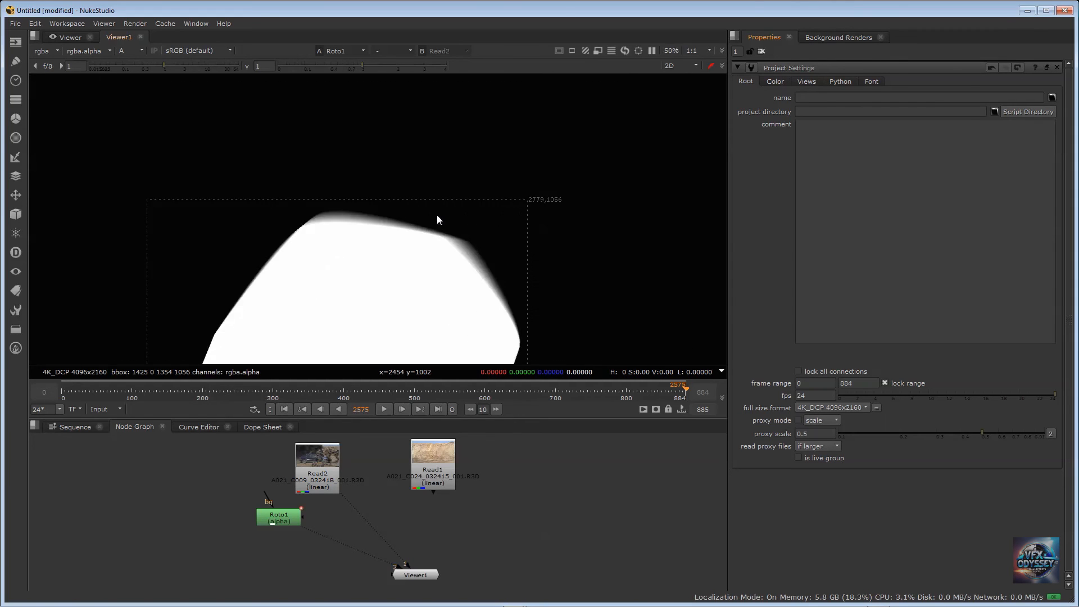
{"action": "scroll", "coordinate": [438, 219], "scroll_direction": "down", "scroll_amount": 1}
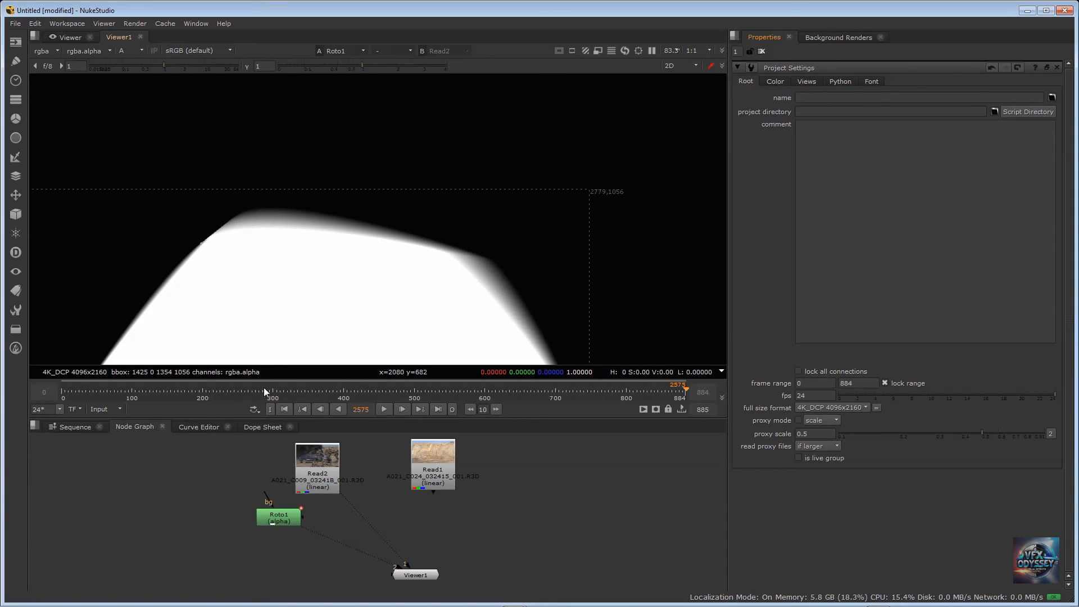
Step: Move the Roto1 node slightly away from Read2, and display the Read2 footage in RGB in the viewer
{"action": "left_click", "coordinate": [317, 458]}
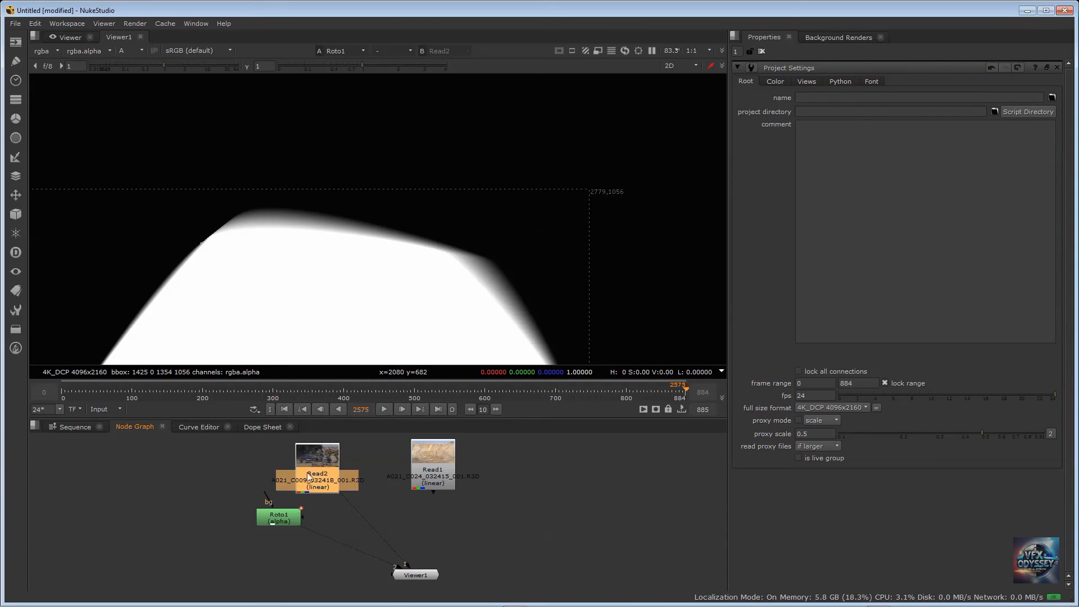
{"action": "left_click_drag", "start_coordinate": [282, 518], "coordinate": [268, 523]}
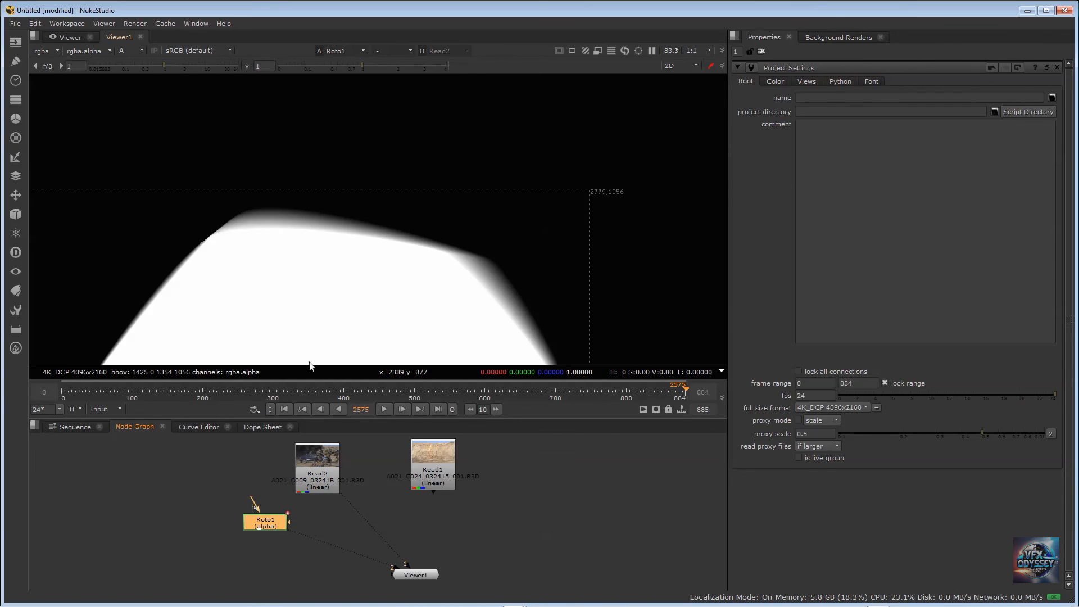
{"action": "left_click", "coordinate": [317, 460]}
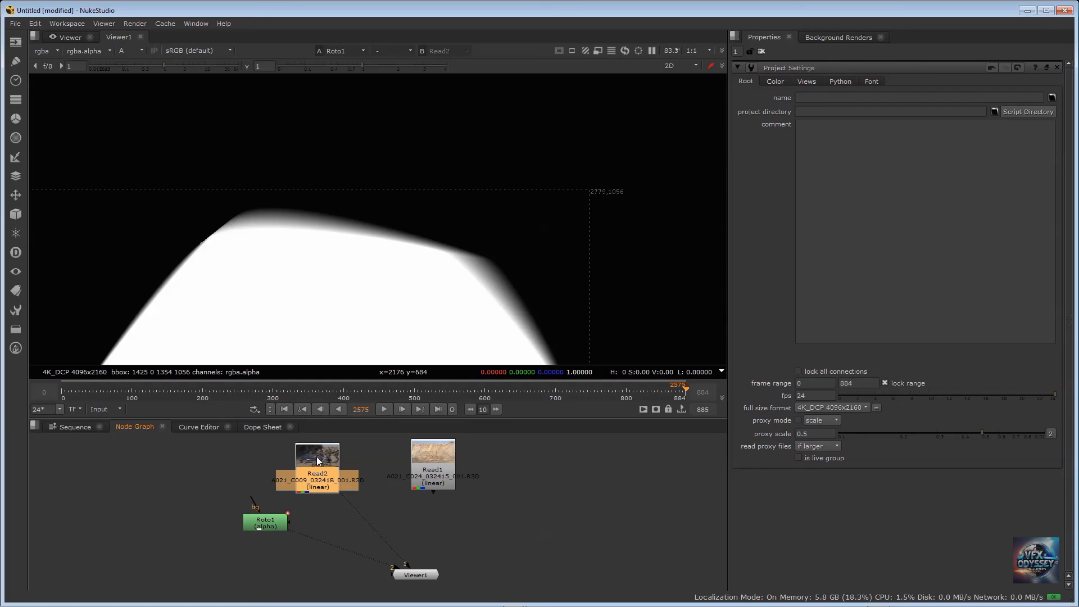
{"action": "key", "text": "1"}
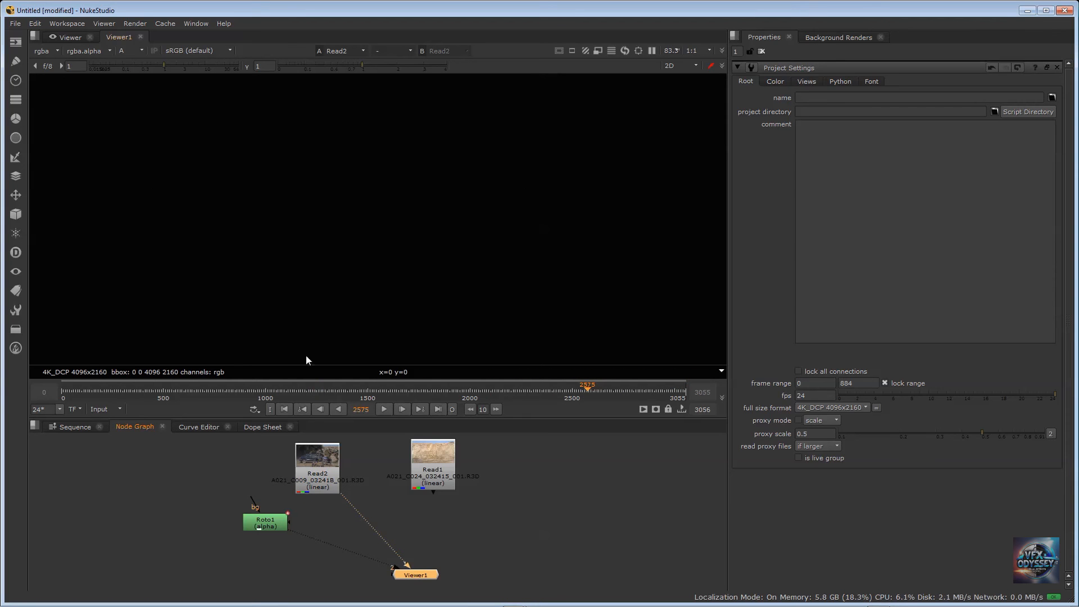
{"action": "left_click", "coordinate": [135, 51]}
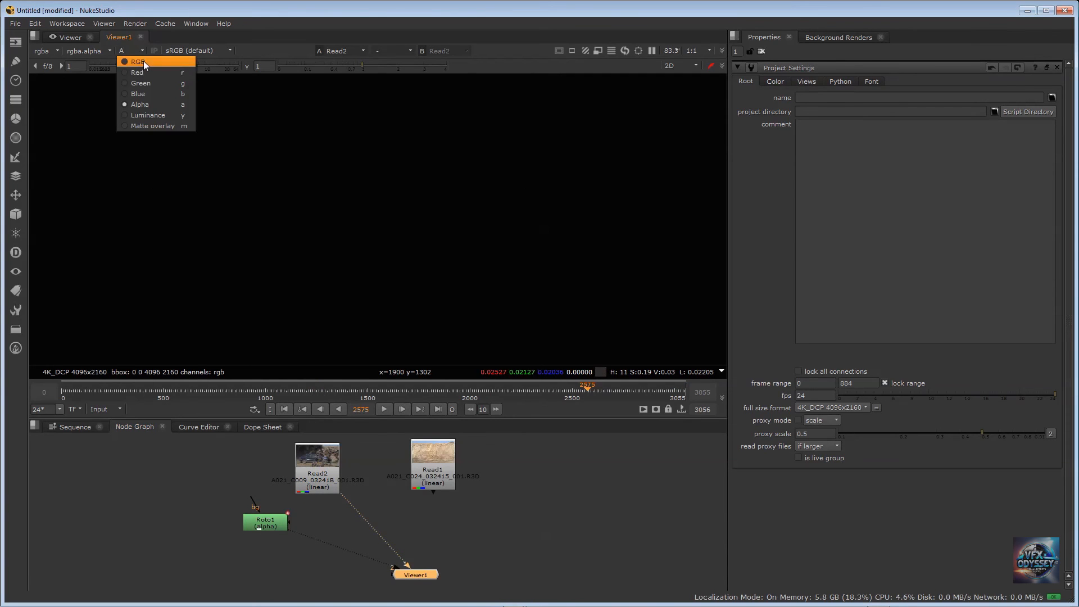
{"action": "left_click", "coordinate": [143, 61]}
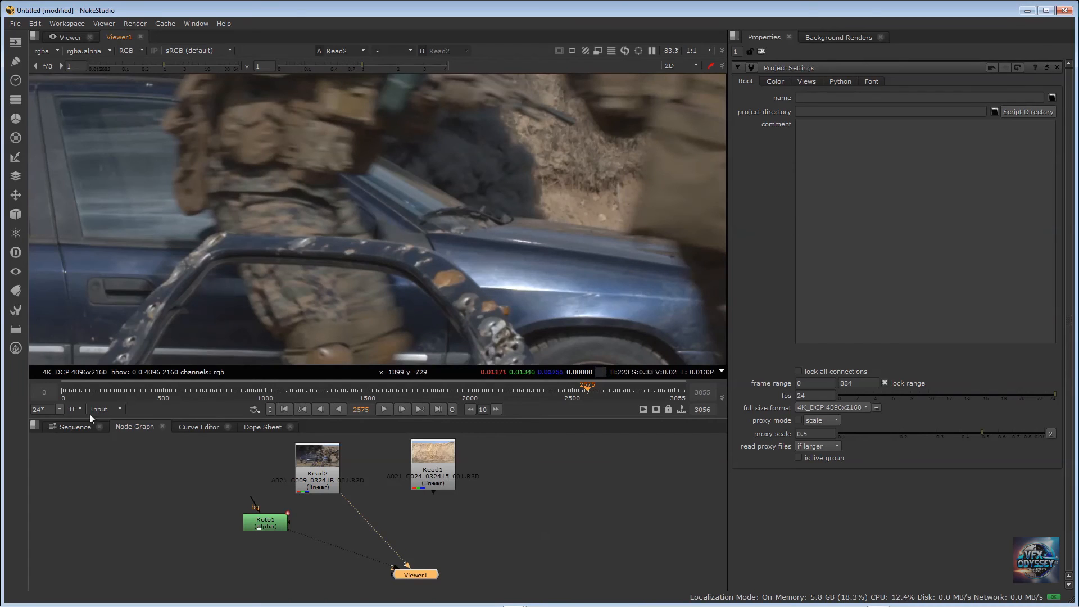
Step: Open Roto1's Bezier1 shape and, with the Select Feather Points tool, move the feather points along the door's top edge well upward
{"action": "left_click", "coordinate": [271, 524]}
{"action": "double_click", "coordinate": [267, 522]}
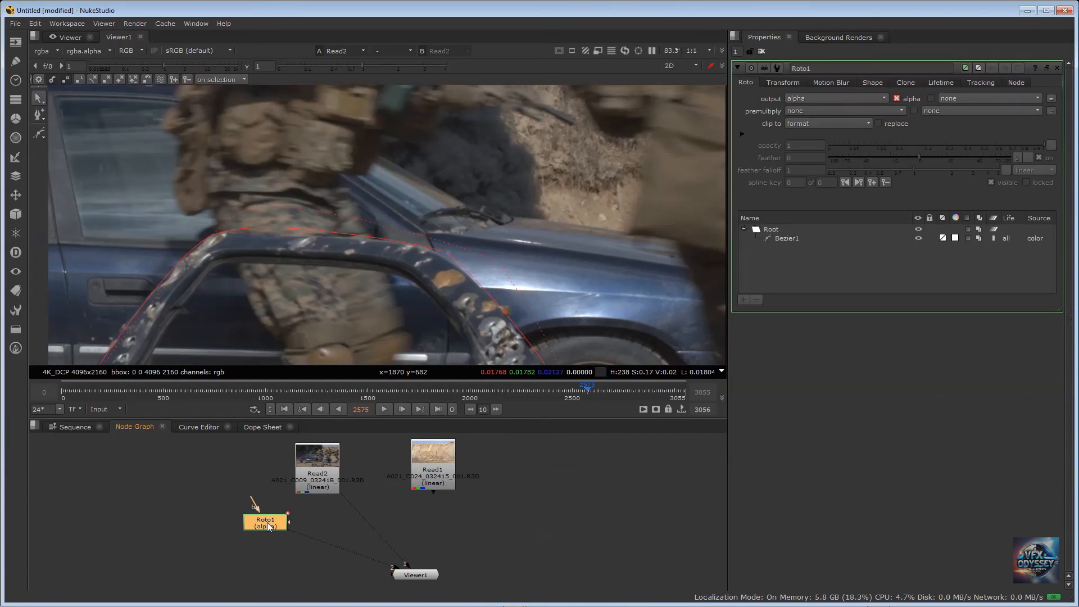
{"action": "left_click", "coordinate": [788, 237]}
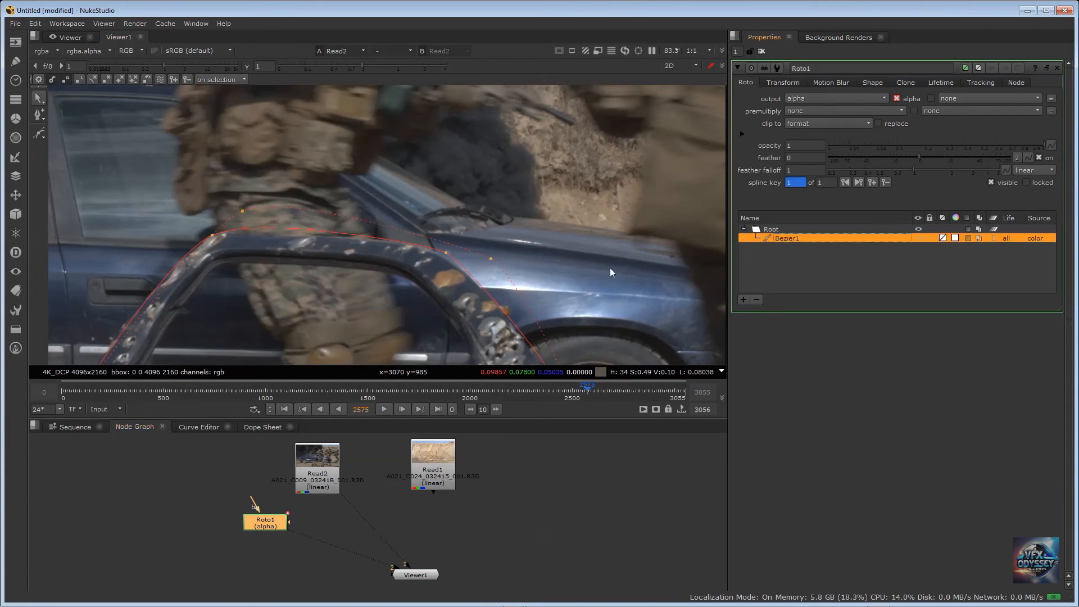
{"action": "right_click", "coordinate": [42, 117]}
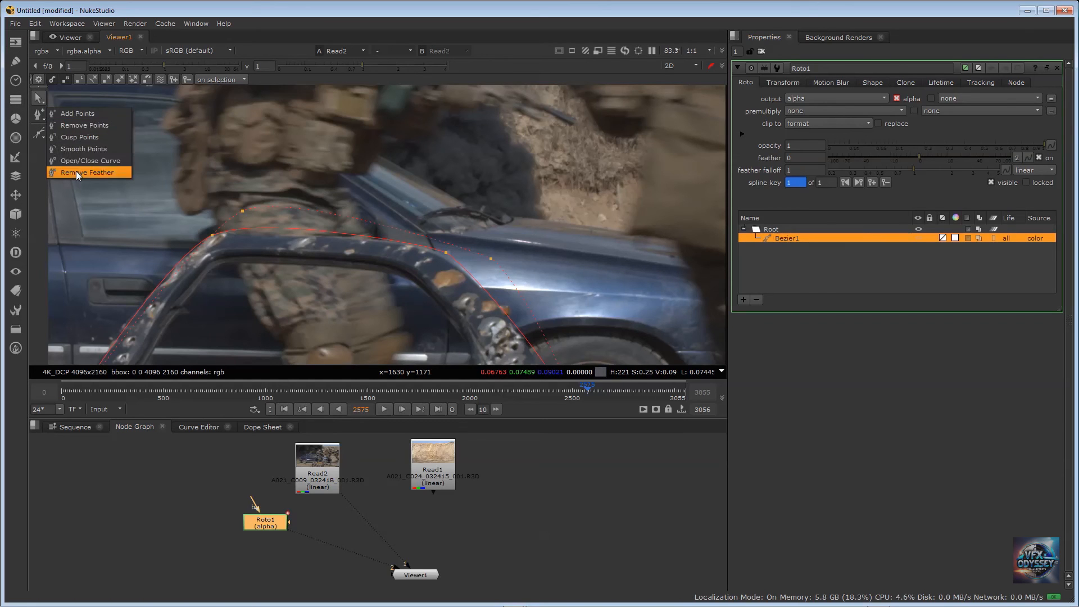
{"action": "left_click", "coordinate": [44, 100]}
{"action": "right_click", "coordinate": [43, 103]}
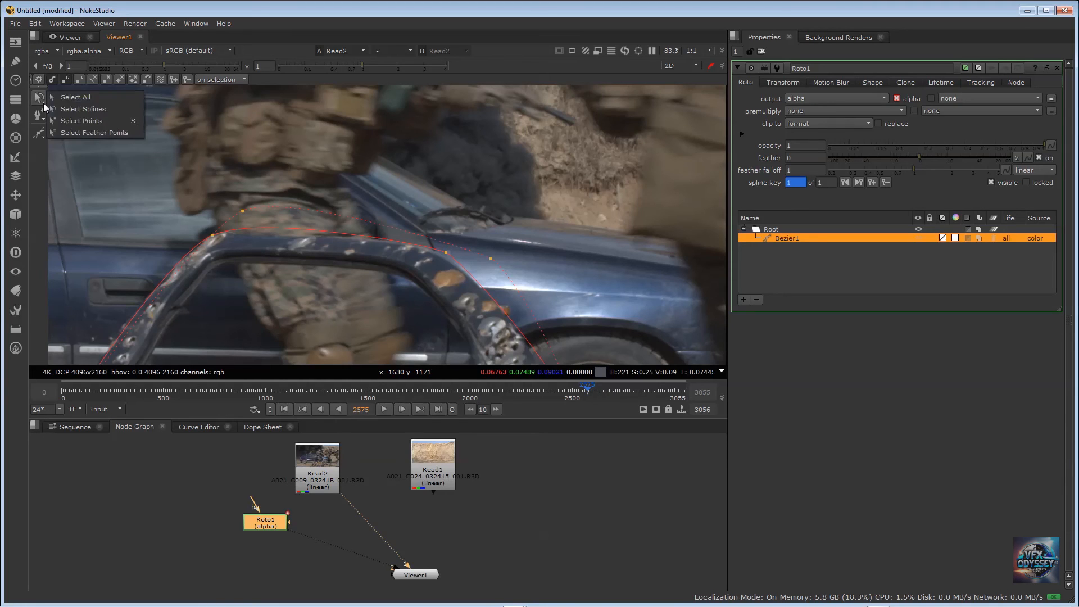
{"action": "left_click", "coordinate": [82, 131]}
{"action": "left_click_drag", "start_coordinate": [180, 155], "coordinate": [509, 275]}
{"action": "left_click_drag", "start_coordinate": [359, 231], "coordinate": [337, 144]}
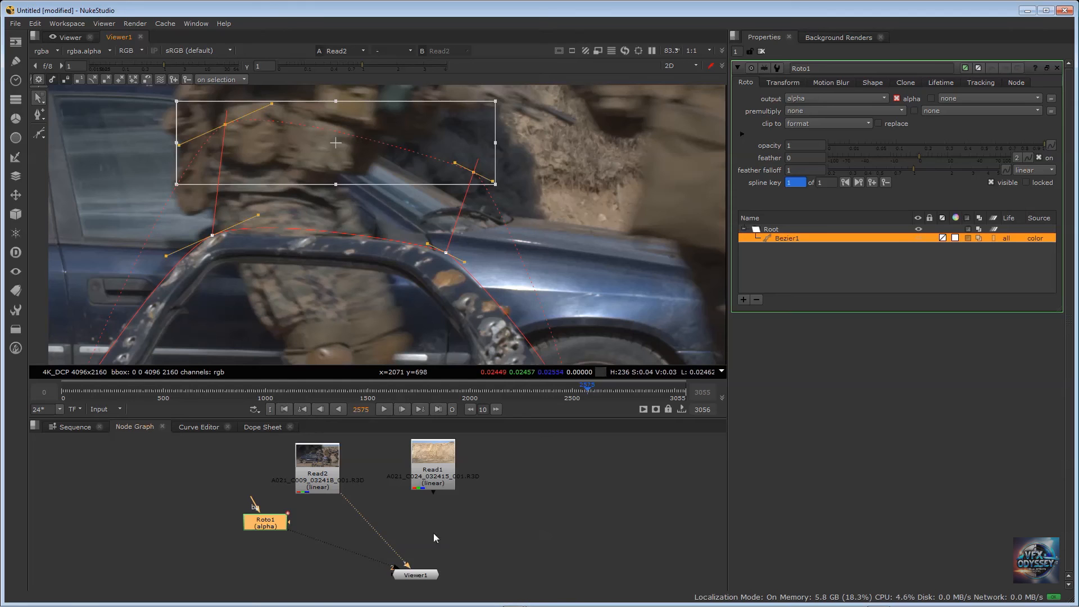
Step: Display Roto1's alpha channel in the viewer and set Bezier1's overall feather to 3.5
{"action": "left_click", "coordinate": [501, 494]}
{"action": "key", "text": "2"}
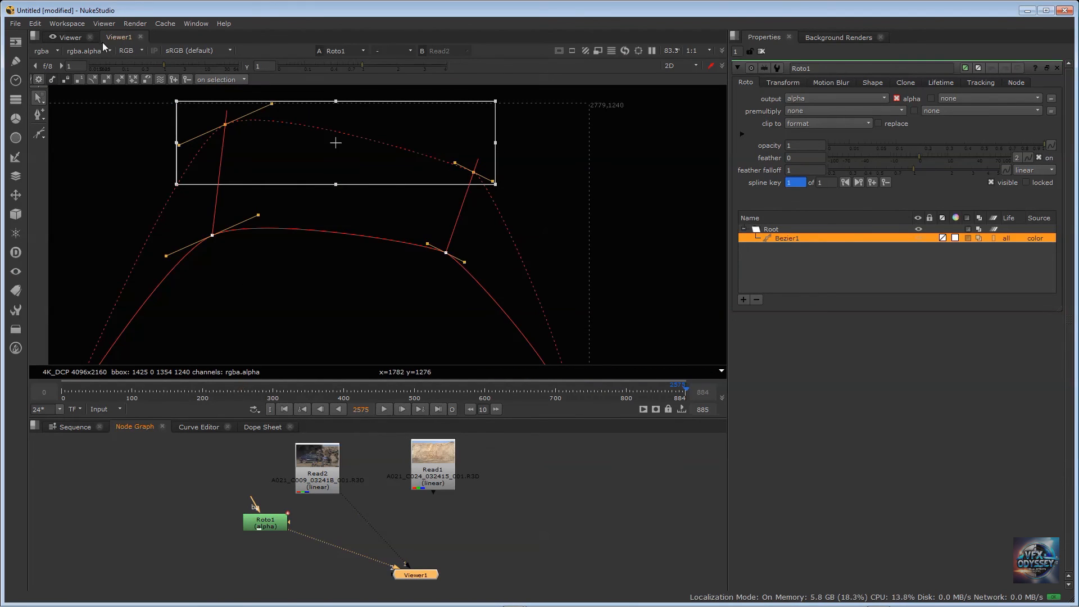
{"action": "left_click", "coordinate": [128, 48]}
{"action": "left_click", "coordinate": [137, 104]}
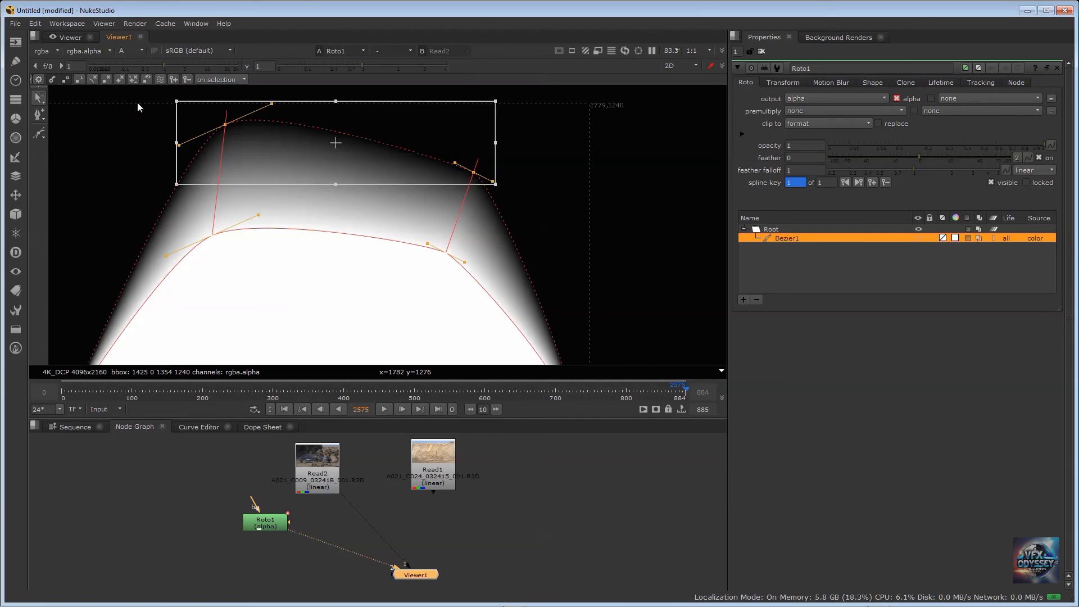
{"action": "mouse_move", "coordinate": [918, 155]}
{"action": "left_mouse_down"}
{"action": "mouse_move", "coordinate": [972, 154]}
{"action": "mouse_move", "coordinate": [836, 158]}
{"action": "mouse_move", "coordinate": [825, 179]}
{"action": "mouse_move", "coordinate": [936, 163]}
{"action": "left_mouse_up"}
Step: With the Select Points tool, select only the curve points on the door's top edge and shift them slightly up and left
{"action": "left_click", "coordinate": [42, 103]}
{"action": "left_click", "coordinate": [42, 100]}
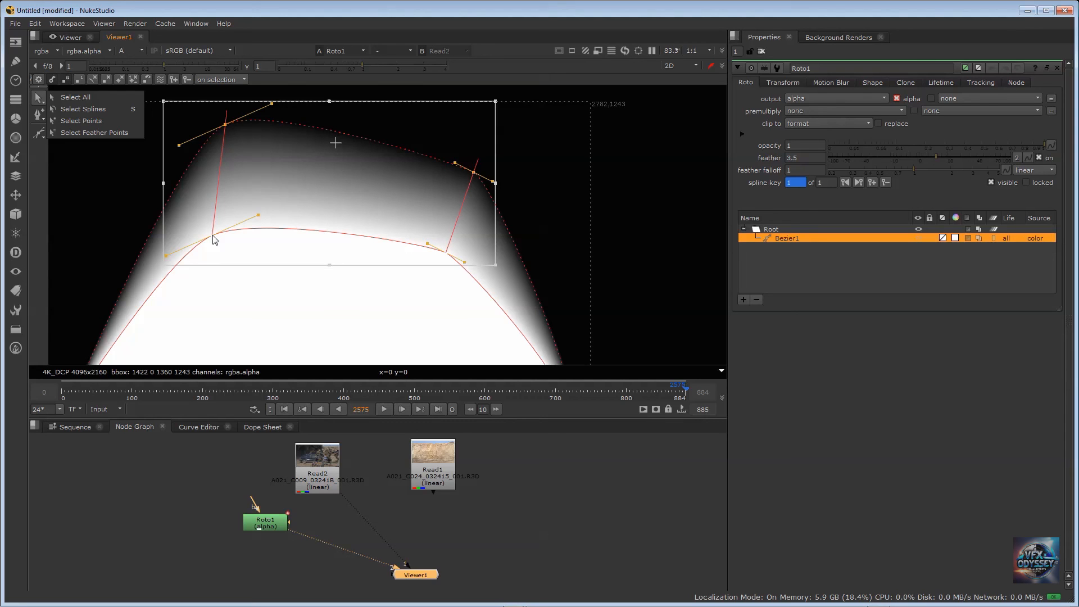
{"action": "left_click", "coordinate": [81, 120]}
{"action": "left_click", "coordinate": [95, 133]}
{"action": "left_click", "coordinate": [90, 156]}
{"action": "left_click_drag", "start_coordinate": [81, 93], "coordinate": [663, 368]}
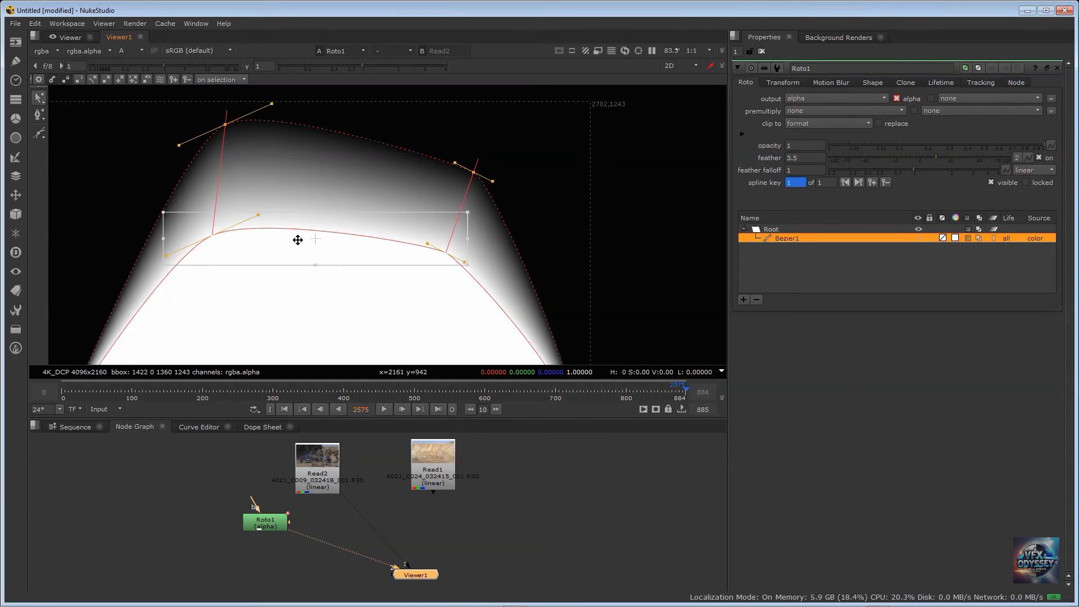
{"action": "mouse_move", "coordinate": [313, 237]}
{"action": "left_mouse_down"}
{"action": "mouse_move", "coordinate": [393, 241]}
{"action": "mouse_move", "coordinate": [231, 228]}
{"action": "mouse_move", "coordinate": [438, 235]}
{"action": "mouse_move", "coordinate": [212, 221]}
{"action": "mouse_move", "coordinate": [373, 229]}
{"action": "mouse_move", "coordinate": [309, 234]}
{"action": "left_mouse_up"}
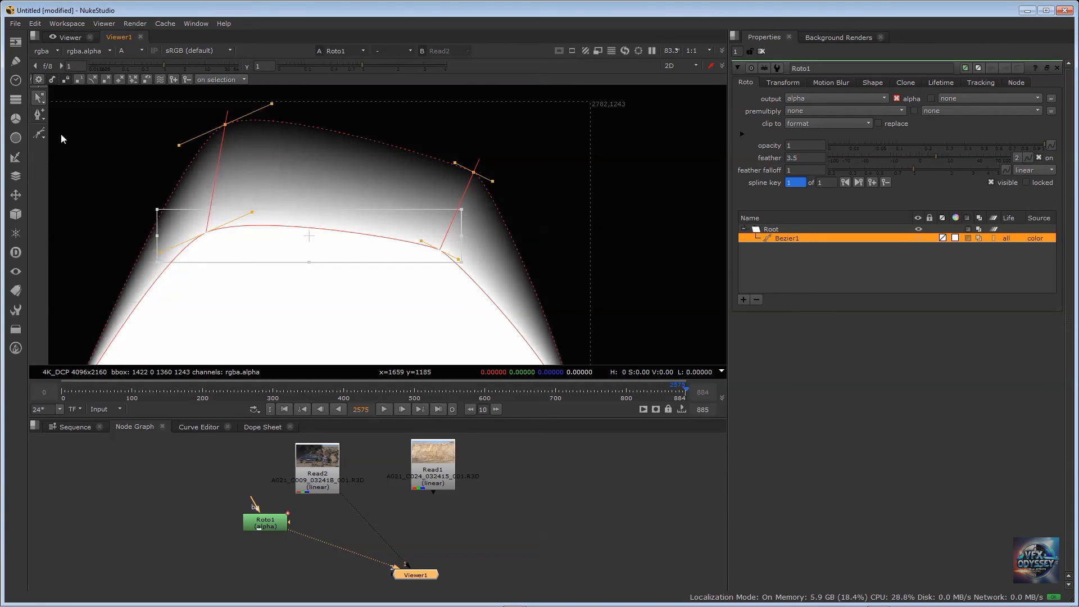
Step: Display the Read2 footage in RGB in the viewer with the whole car door and its spline in view
{"action": "left_click", "coordinate": [40, 112]}
{"action": "scroll", "coordinate": [232, 188], "scroll_direction": "down", "scroll_amount": 6}
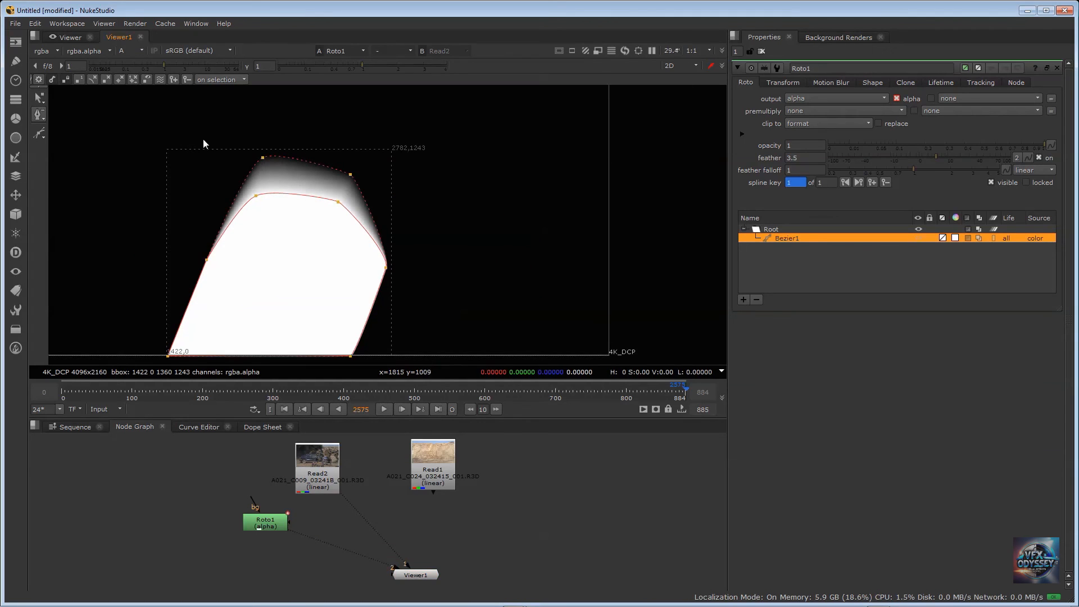
{"action": "key", "text": "1"}
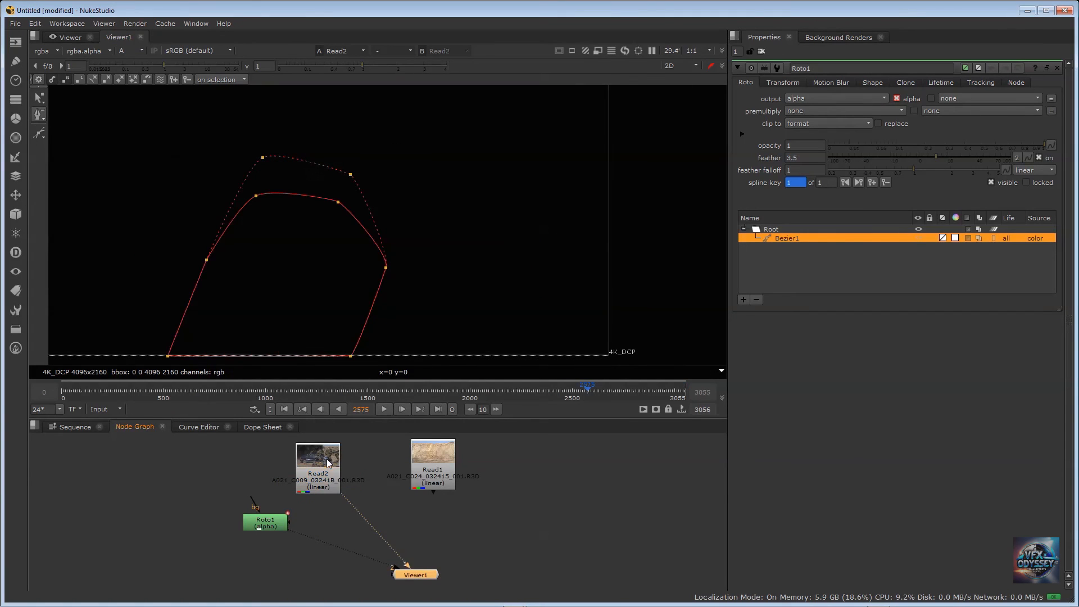
{"action": "left_click", "coordinate": [130, 51]}
{"action": "left_click", "coordinate": [130, 65]}
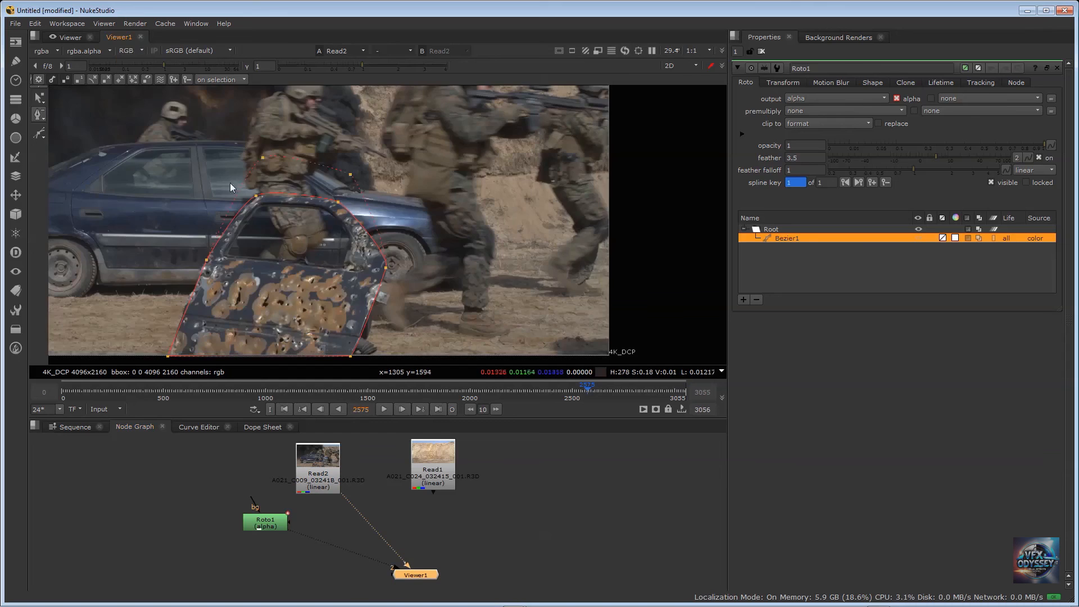
{"action": "scroll", "coordinate": [319, 231], "scroll_direction": "down", "scroll_amount": 1}
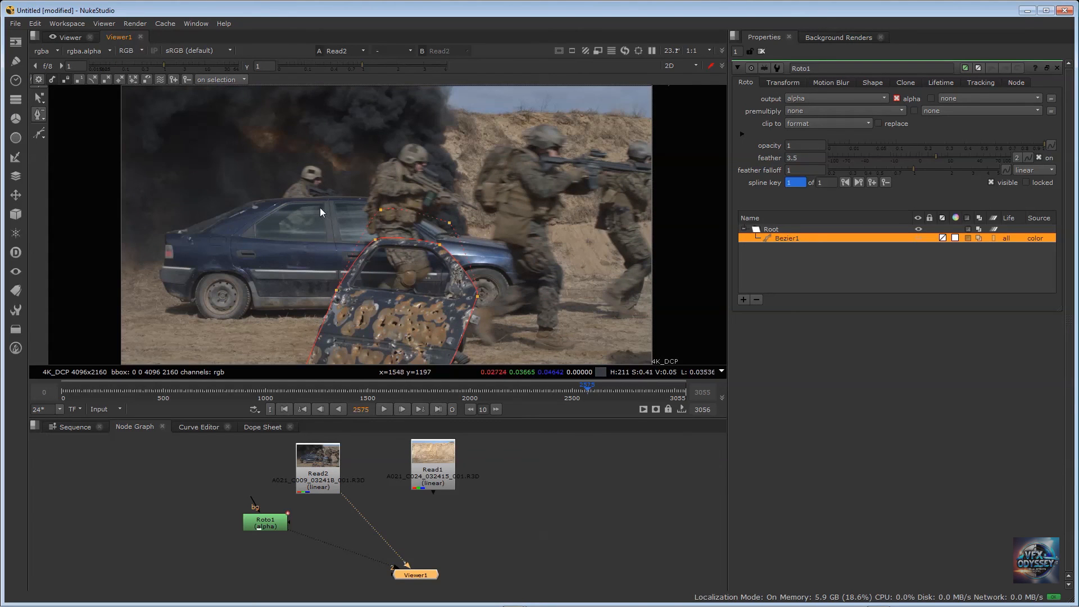
Step: Try the Remove Points tool on the two points along the door's top edge, and undo both removals
{"action": "left_click", "coordinate": [43, 119]}
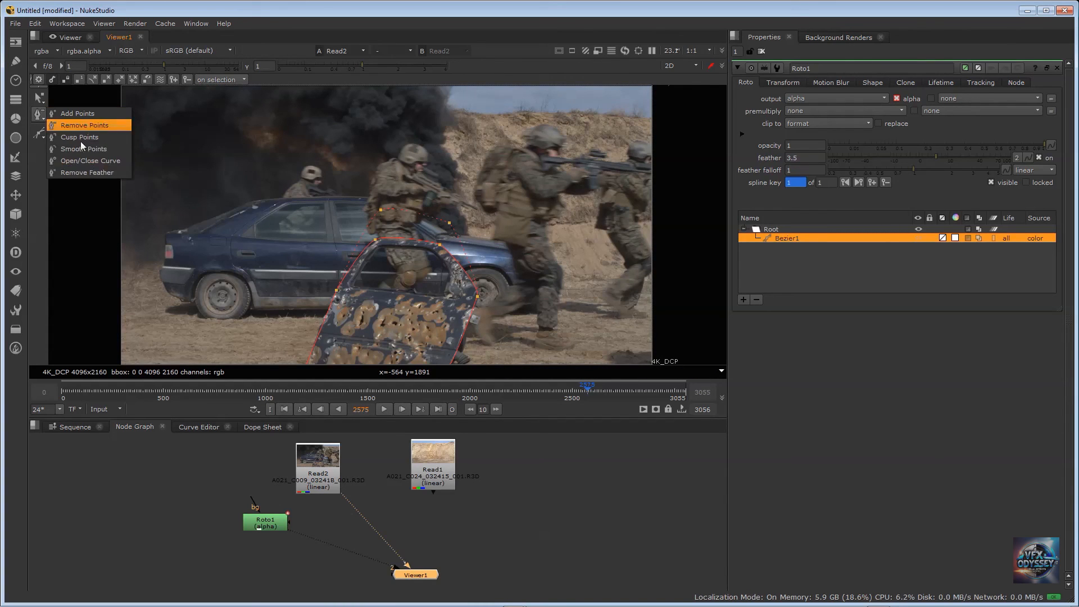
{"action": "left_click", "coordinate": [375, 240]}
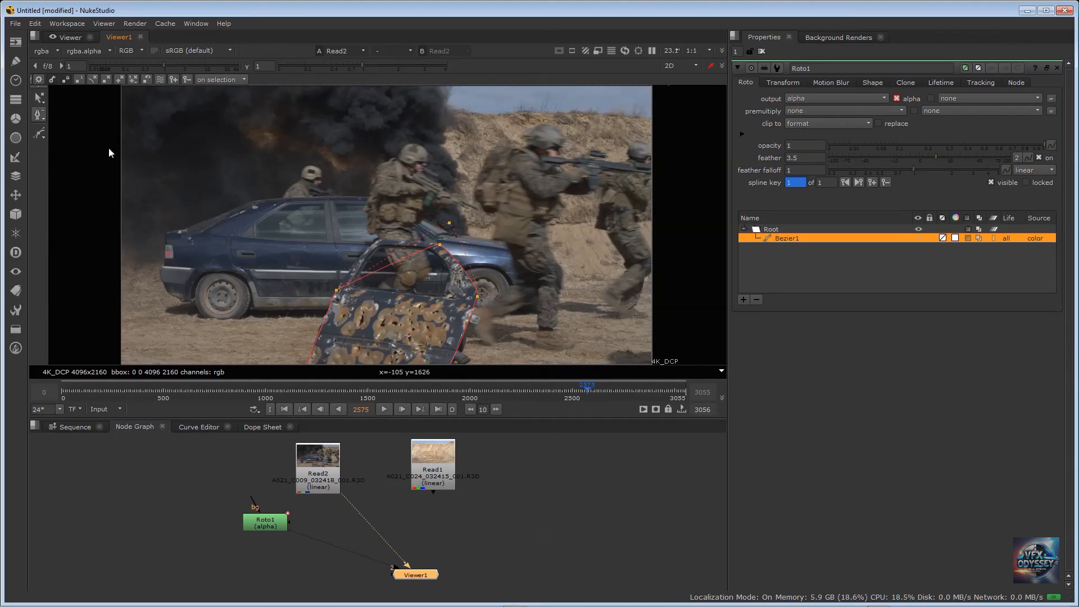
{"action": "right_click", "coordinate": [41, 119]}
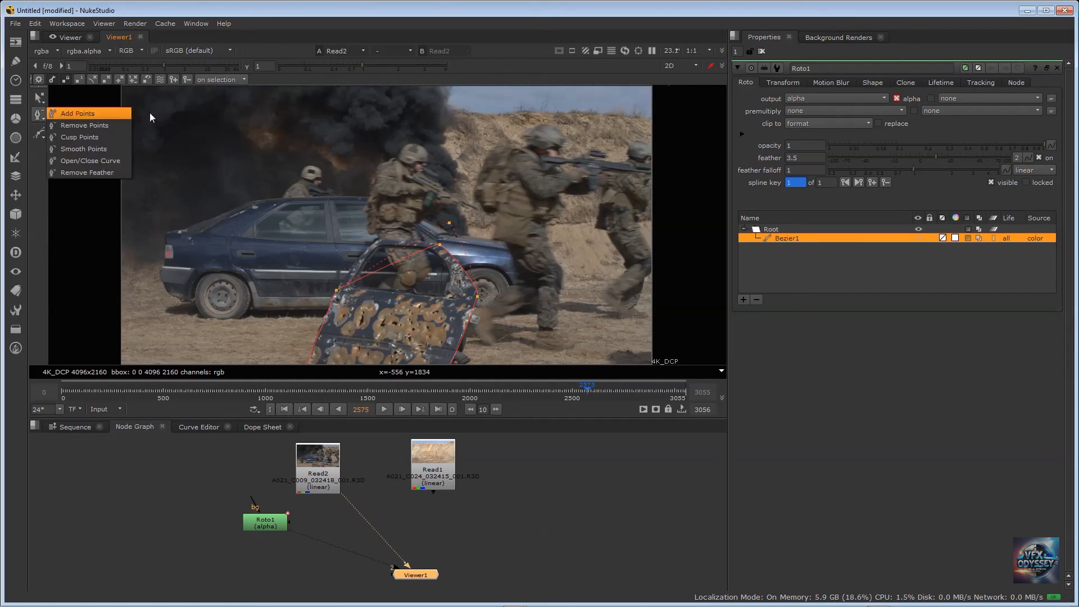
{"action": "left_click", "coordinate": [76, 124]}
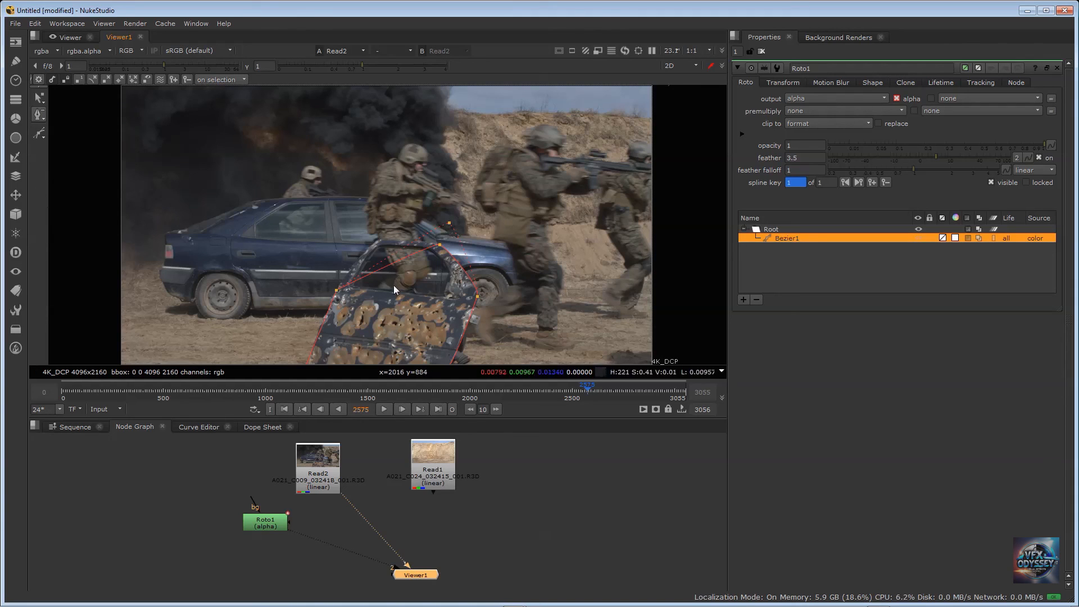
{"action": "left_click", "coordinate": [440, 245]}
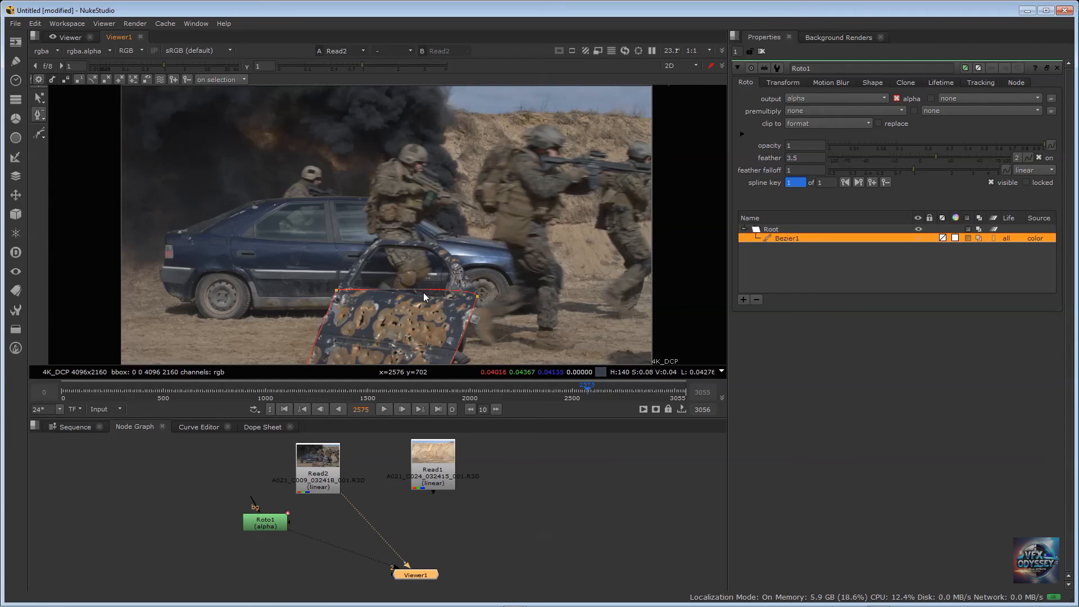
{"action": "key", "text": "ctrl+z"}
{"action": "key", "text": "ctrl+z"}
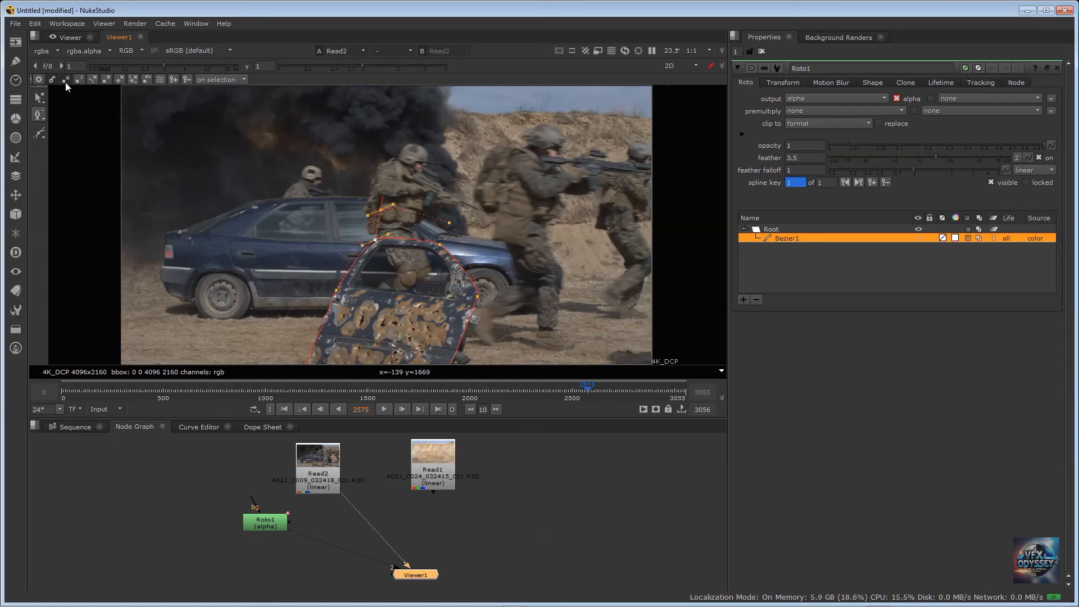
Step: Convert the door spline's upper-left point to a cusp, and smooth it again with the Smooth Points tool
{"action": "right_click", "coordinate": [374, 240]}
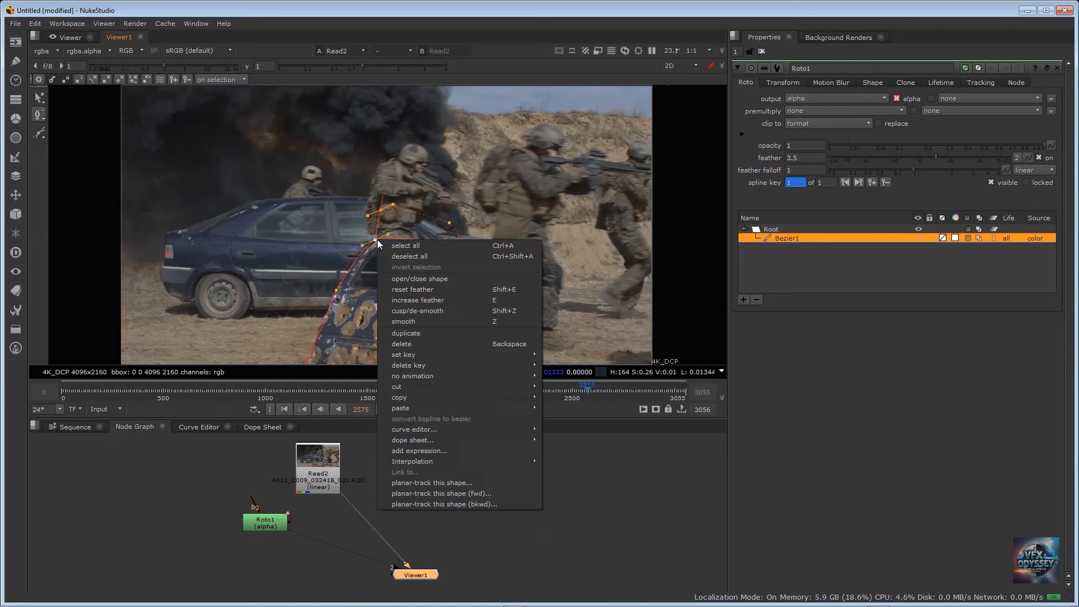
{"action": "left_click", "coordinate": [416, 319]}
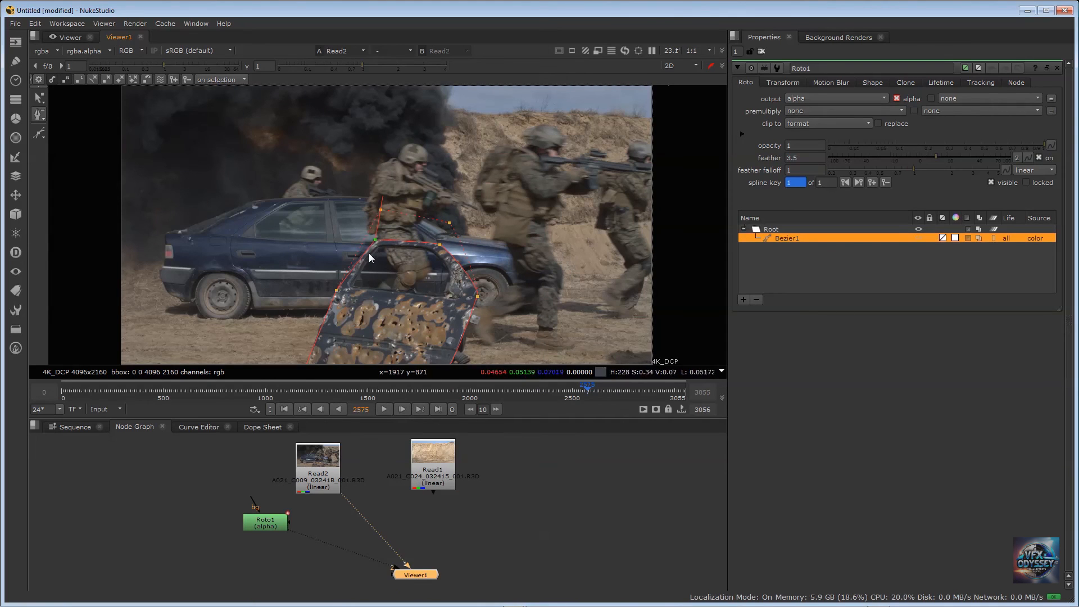
{"action": "right_click", "coordinate": [42, 117]}
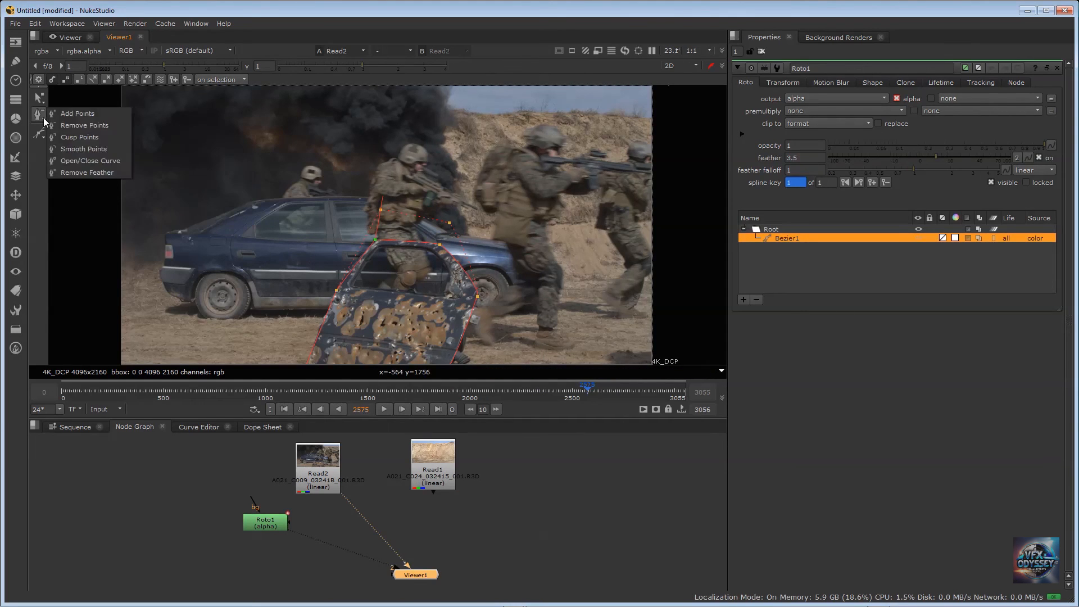
{"action": "left_click", "coordinate": [75, 147]}
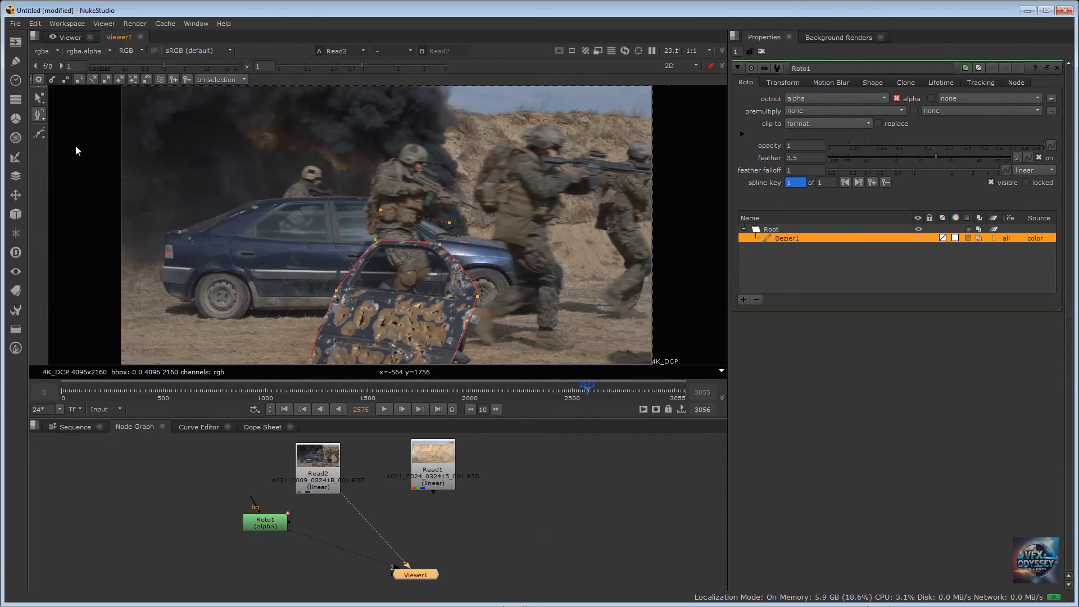
{"action": "left_click", "coordinate": [375, 240]}
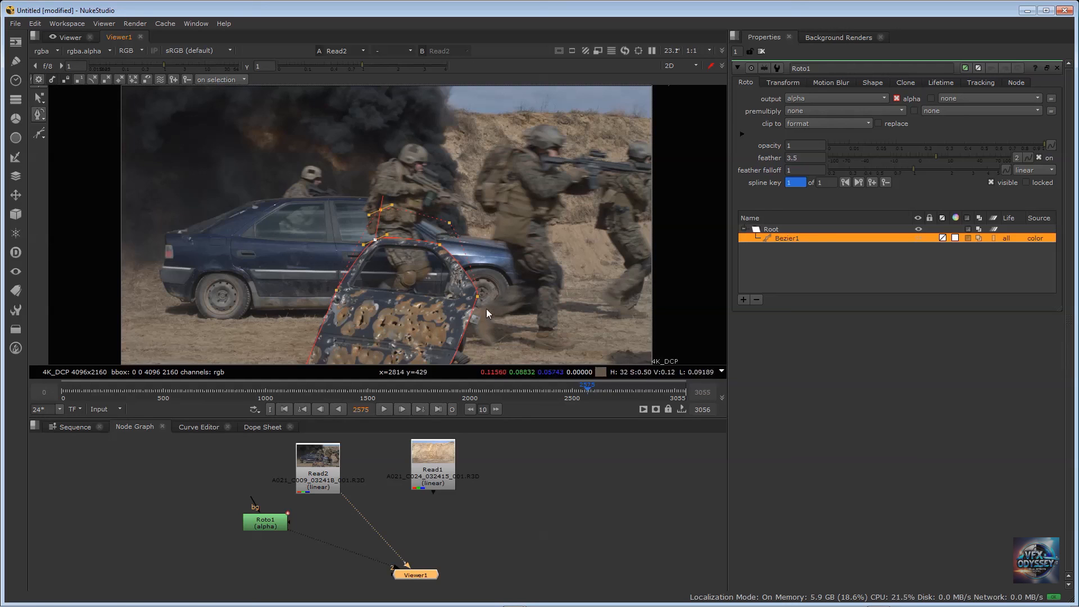
Step: Turn the door spline's upper-right point into a sharp corner with the Cusp Points tool
{"action": "right_click", "coordinate": [41, 116]}
{"action": "left_click", "coordinate": [79, 137]}
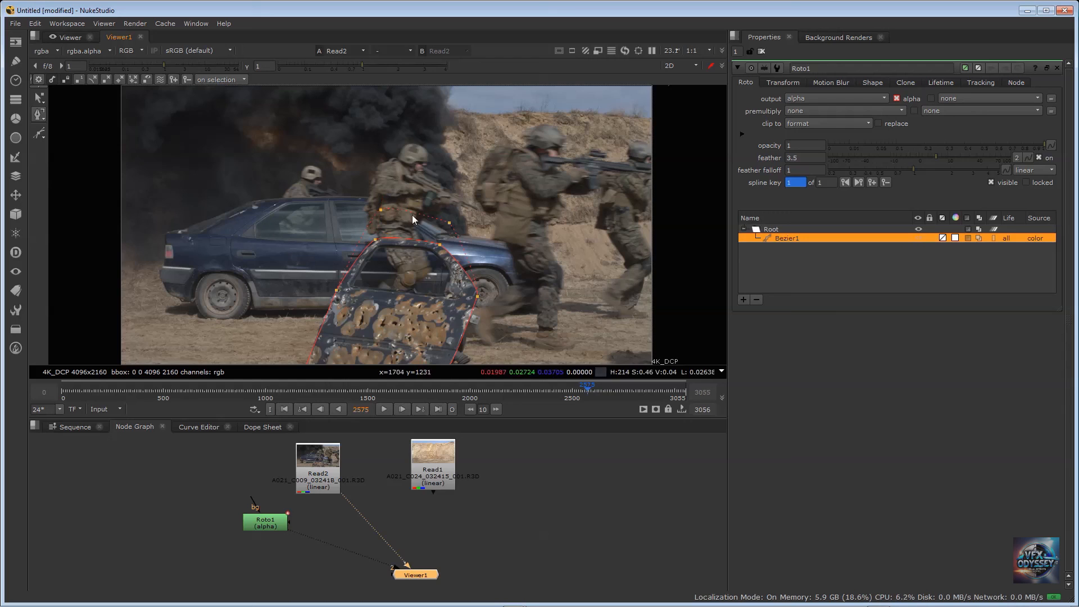
{"action": "left_click", "coordinate": [441, 245]}
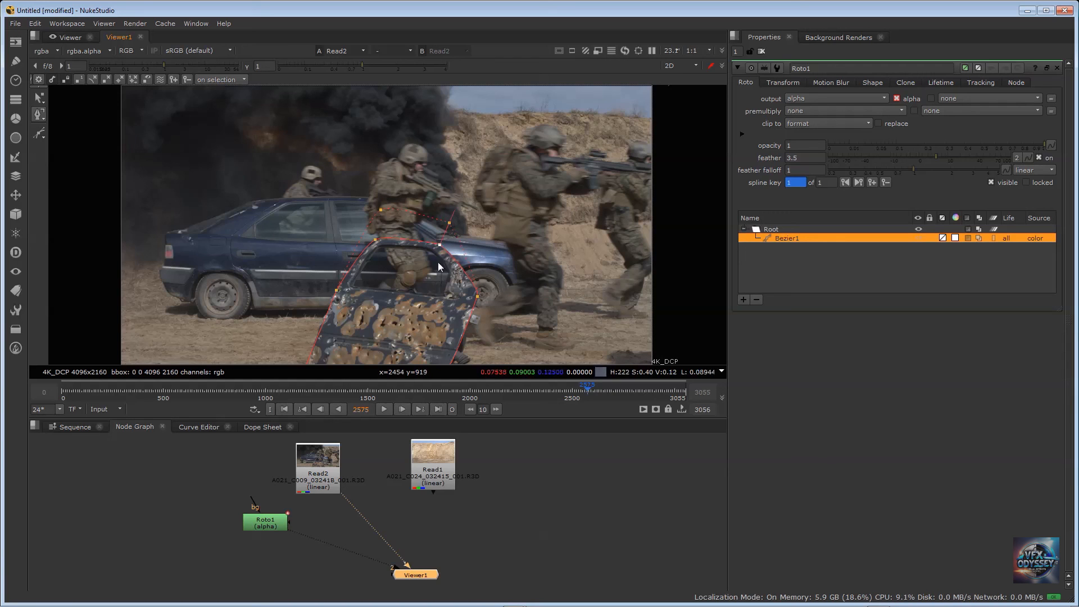